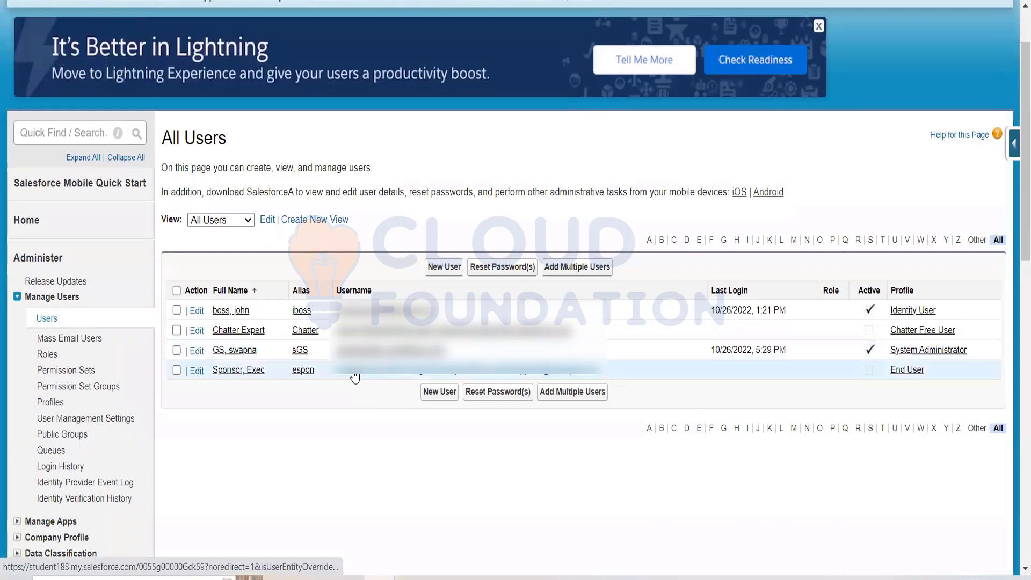
Step: Collapse the Manage Users group and look through the Data Classification setup options
scroll(108, 443, "down", 3)
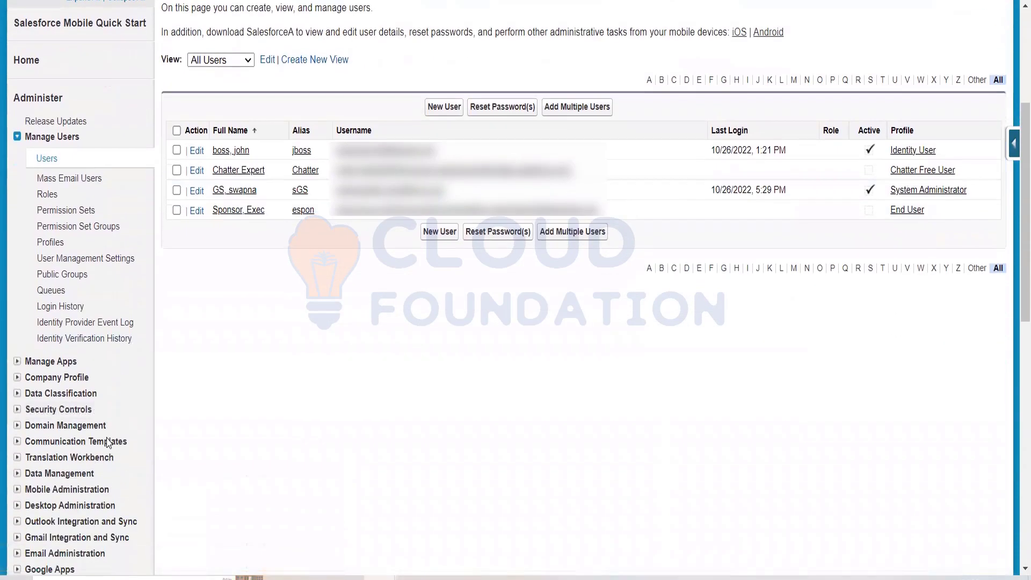
left_click(17, 137)
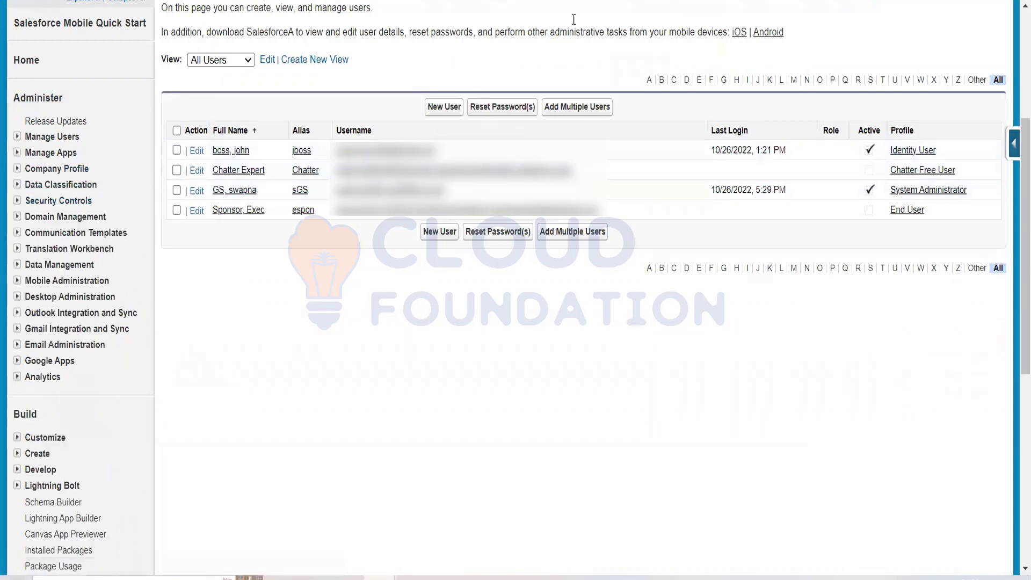
left_click(17, 186)
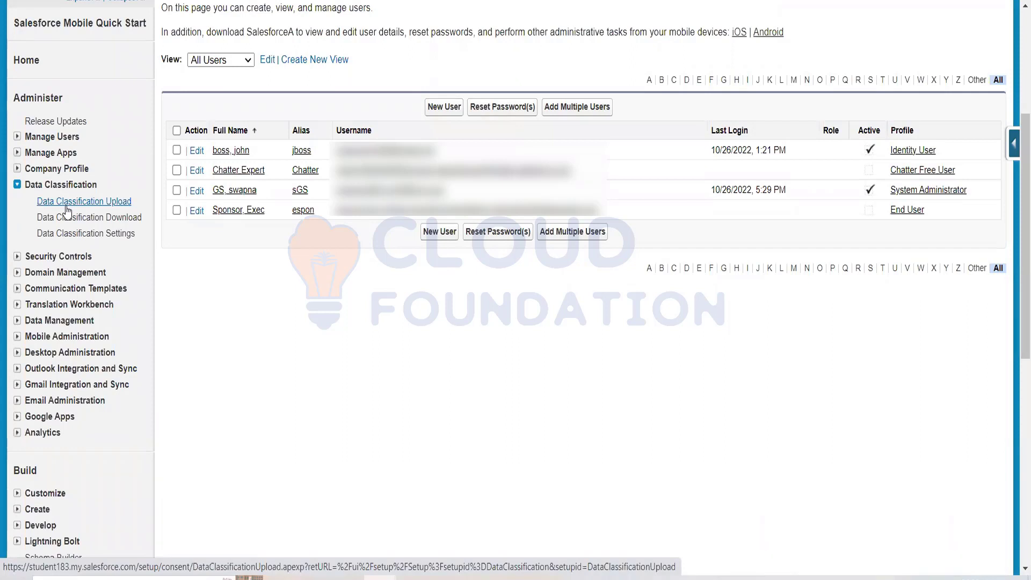
left_click(17, 185)
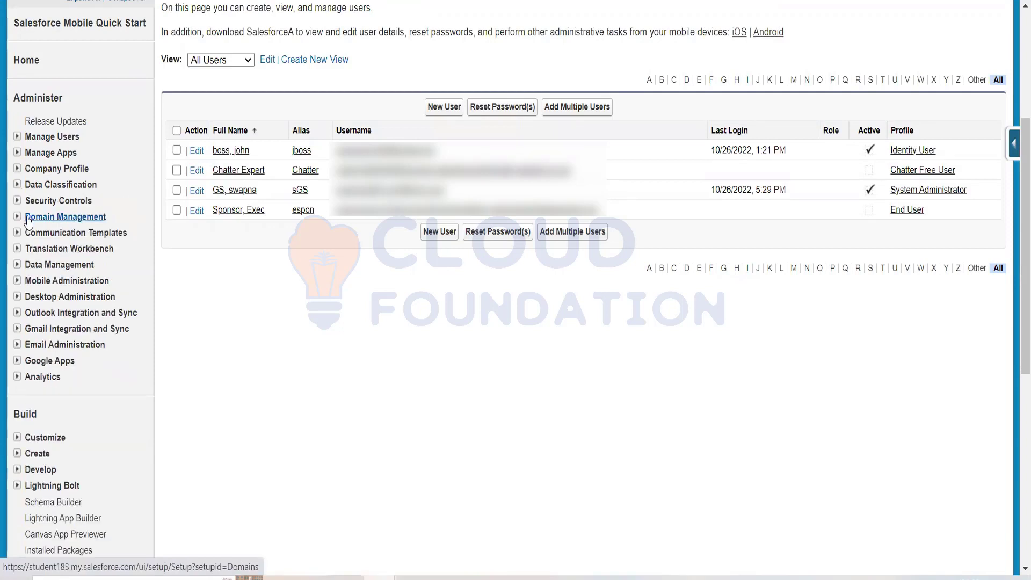
Step: Expand Security Controls in the setup navigation and open its Security Alerts page
left_click(18, 206)
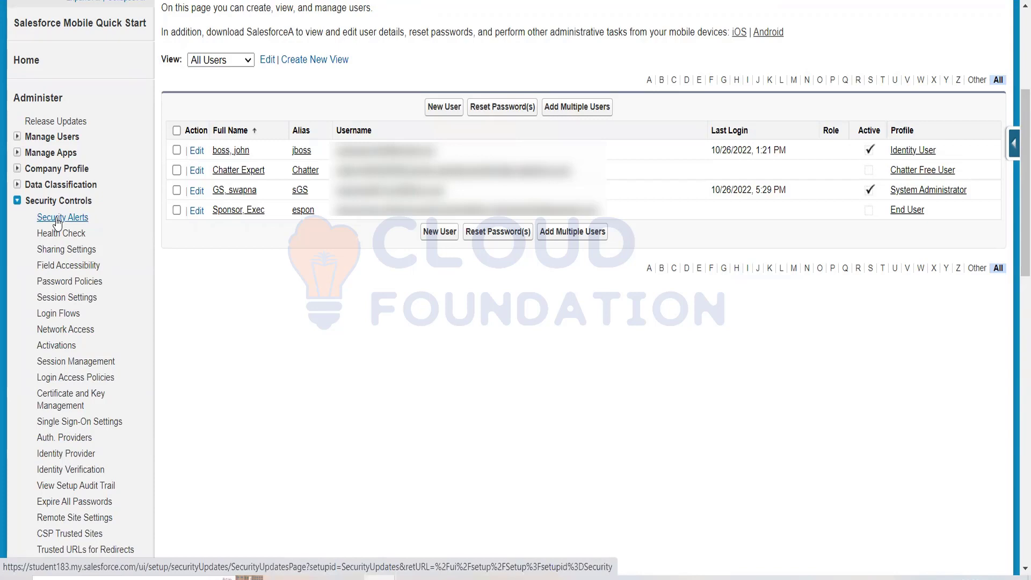
scroll(59, 322, "down", 3)
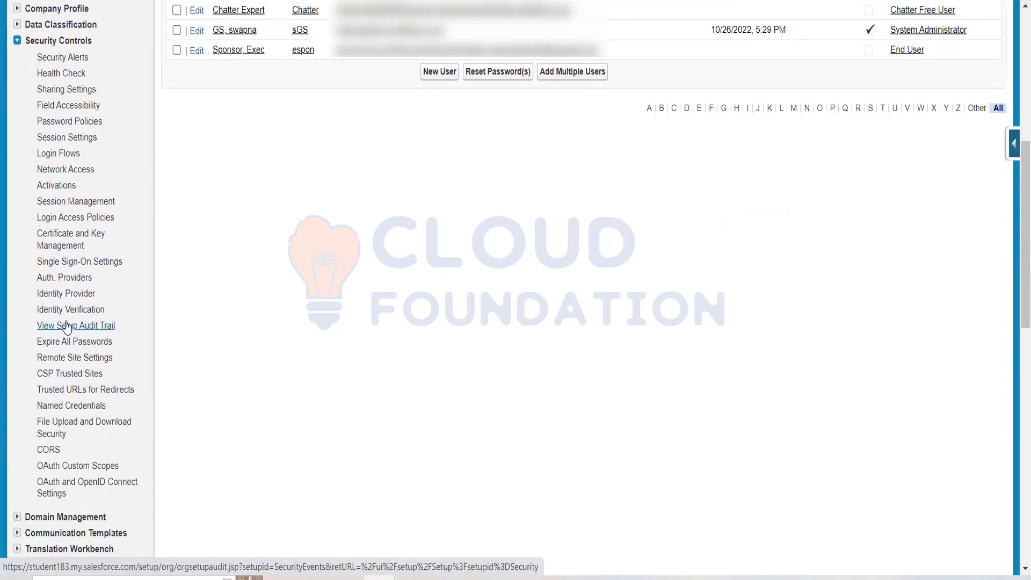
left_click(66, 326)
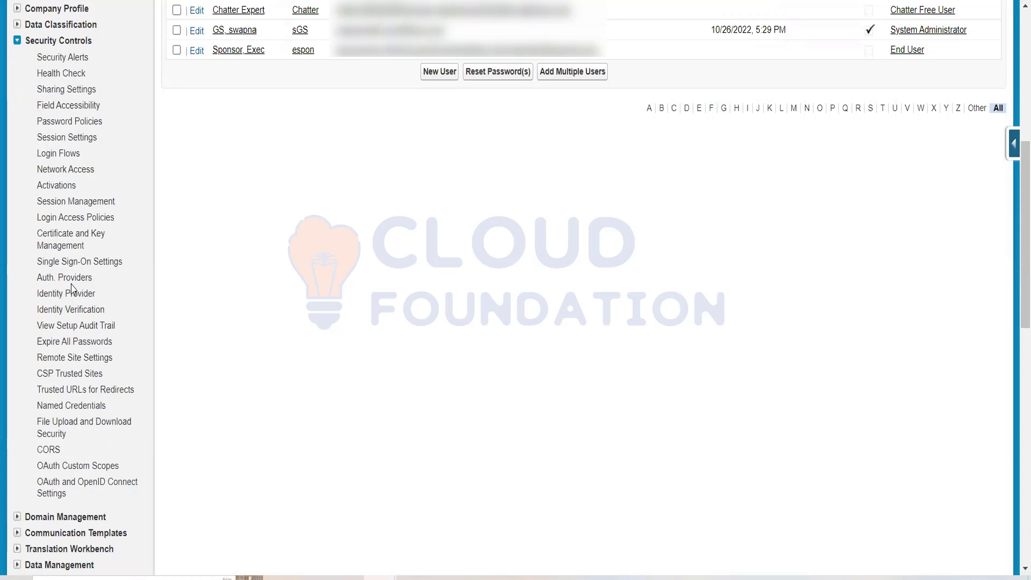
left_click(61, 60)
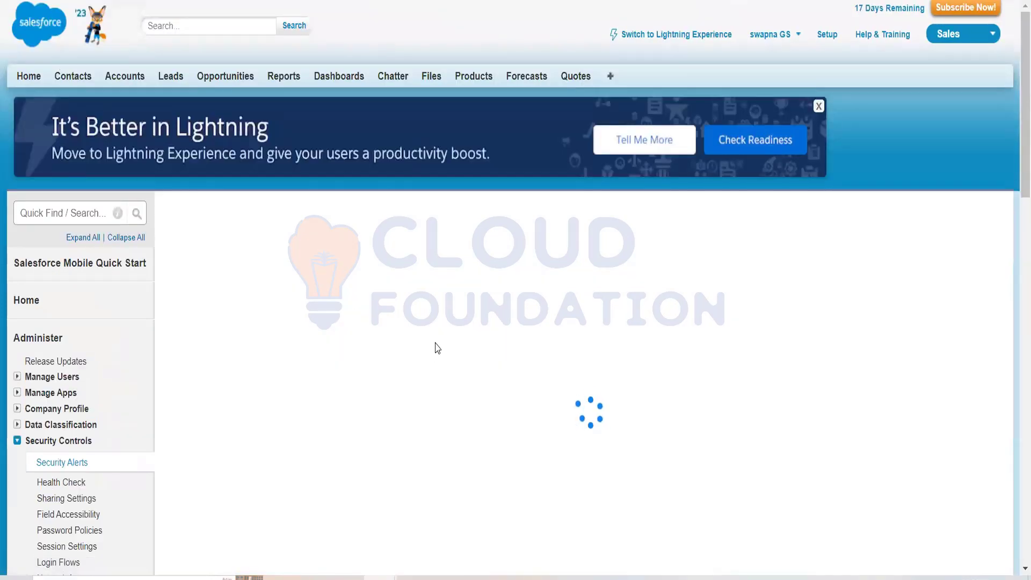
Step: Open Release Updates from the replacement notice on the Security Alerts page
scroll(436, 348, "down", 2)
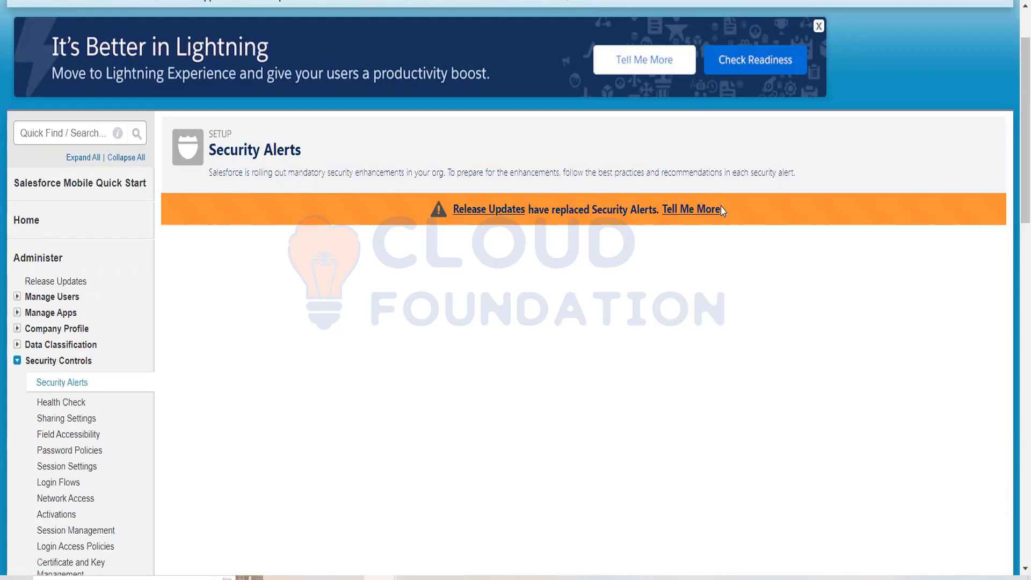
left_click(467, 209)
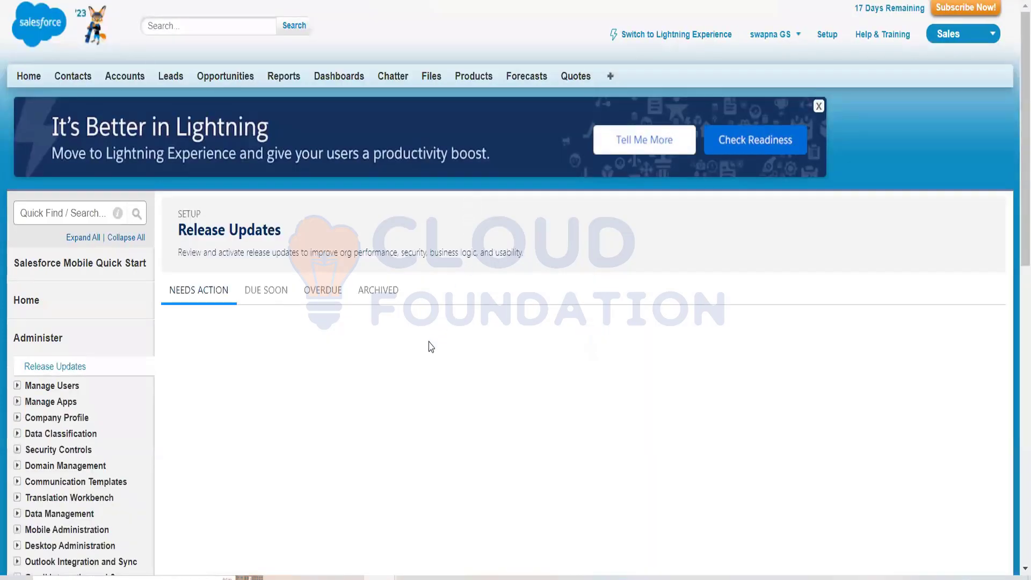
scroll(429, 349, "down", 3)
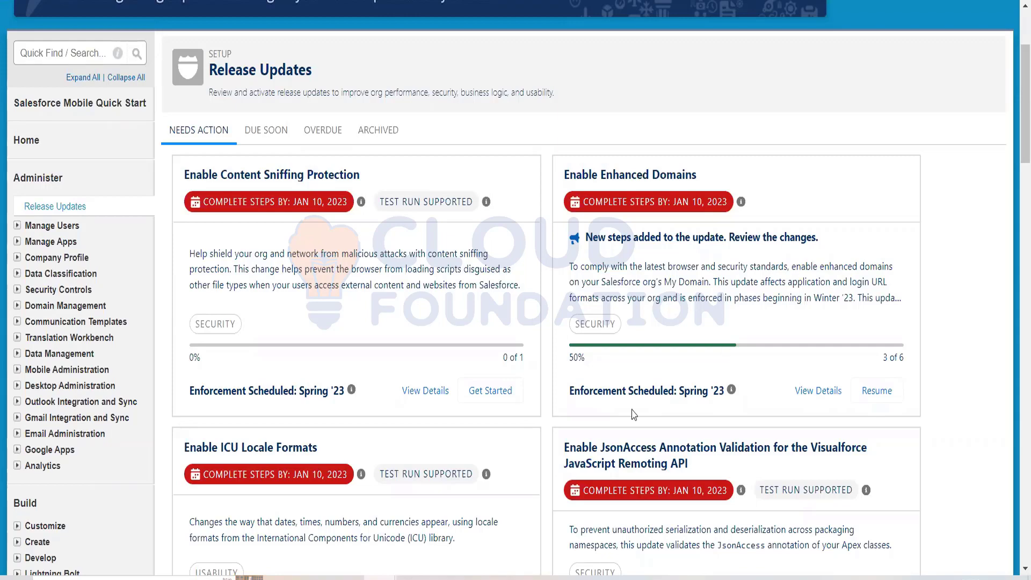
Step: Examine the first updates needing action, checking the enforcement schedule of Enable Content Sniffing Protection and the Enable Enhanced Domains details
scroll(634, 414, "down", 6)
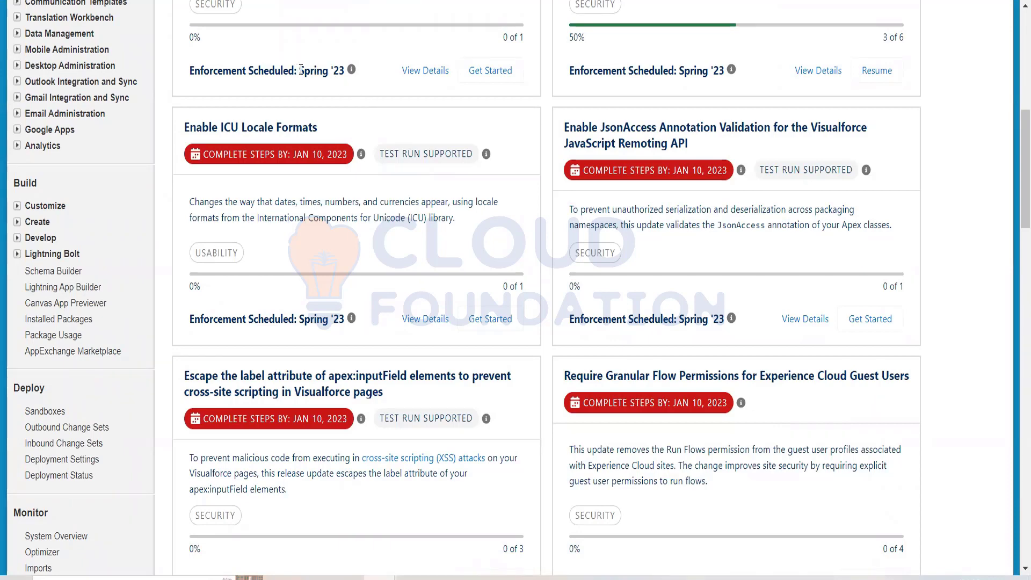
left_click_drag(298, 70, 351, 77)
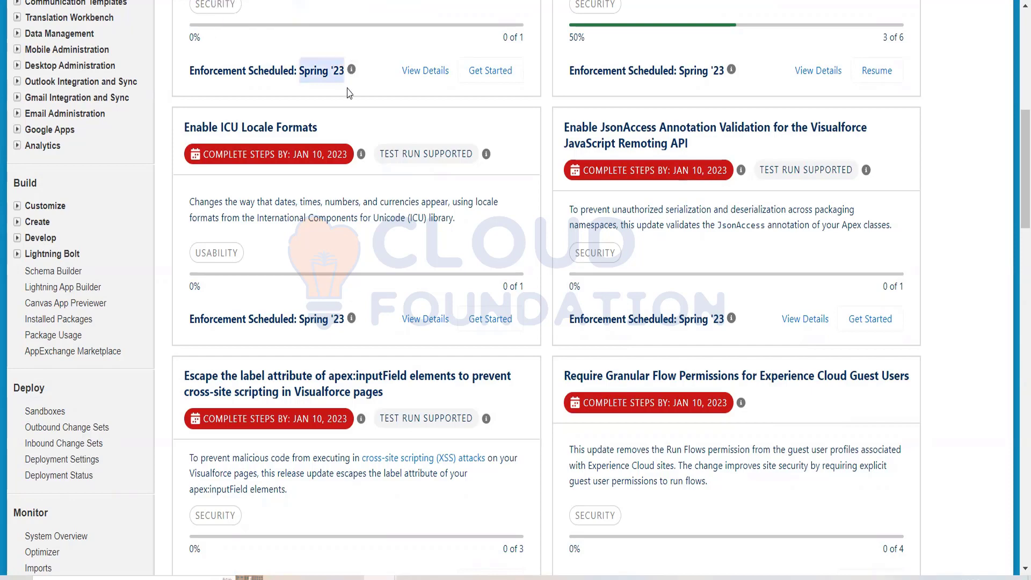
scroll(348, 93, "up", 1)
mouse_move(355, 152)
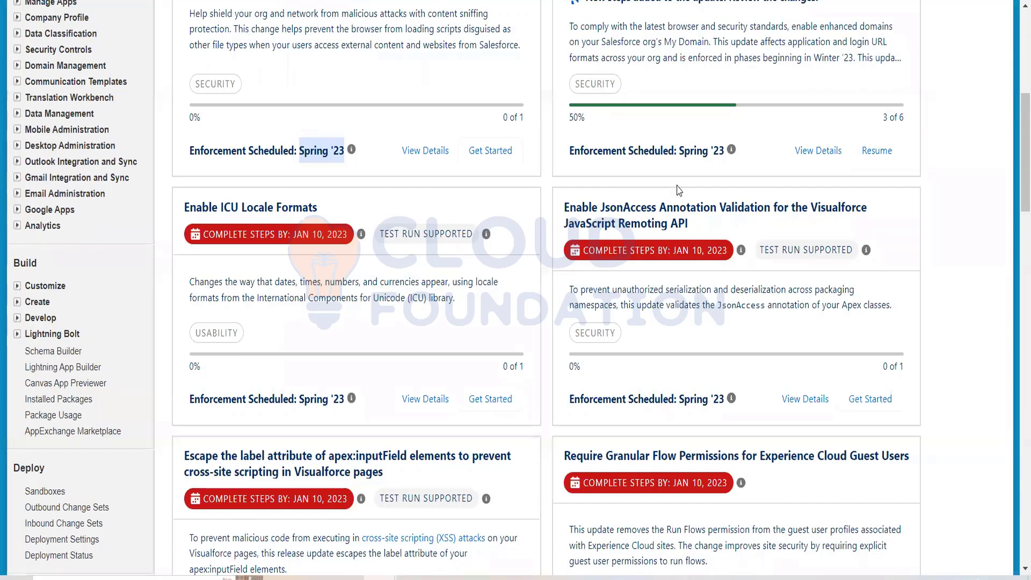
scroll(617, 222, "up", 3)
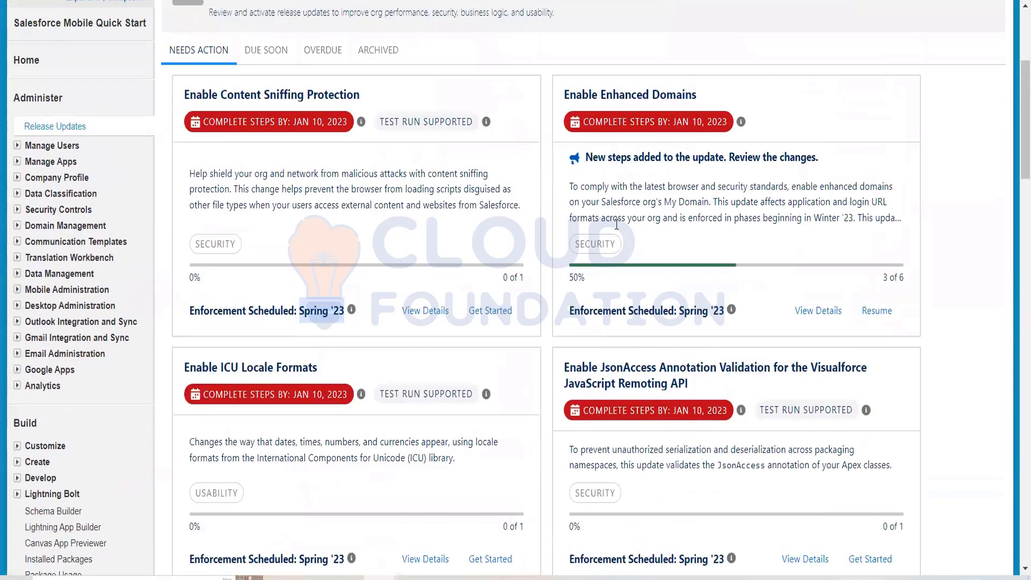
scroll(617, 222, "up", 2)
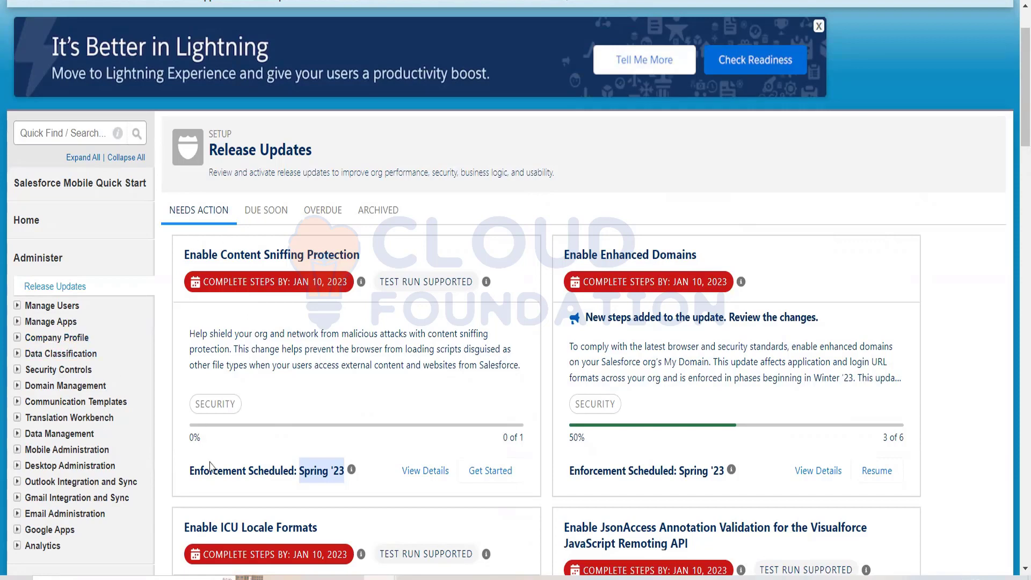
scroll(245, 516, "down", 1)
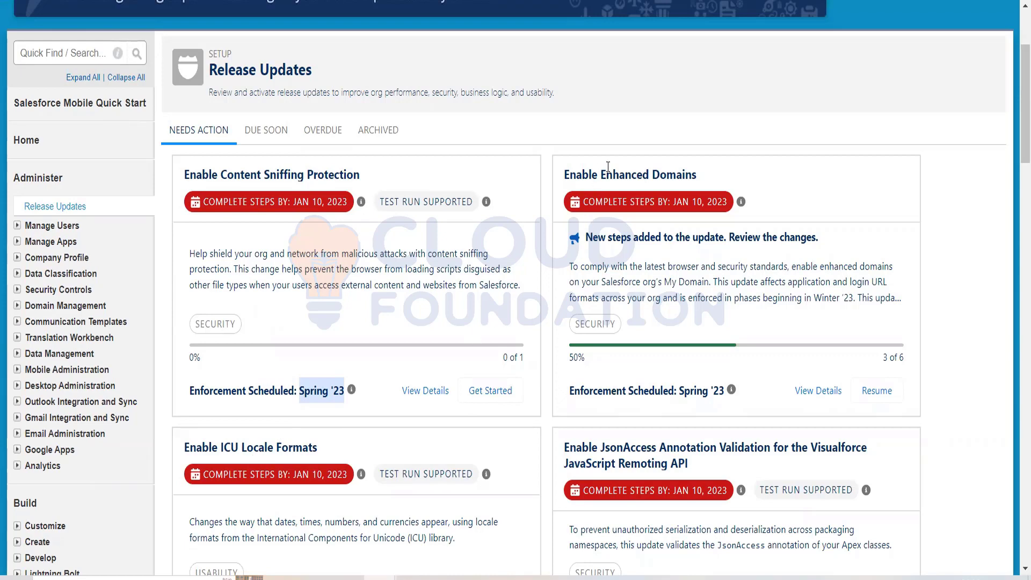
left_click_drag(637, 173, 739, 167)
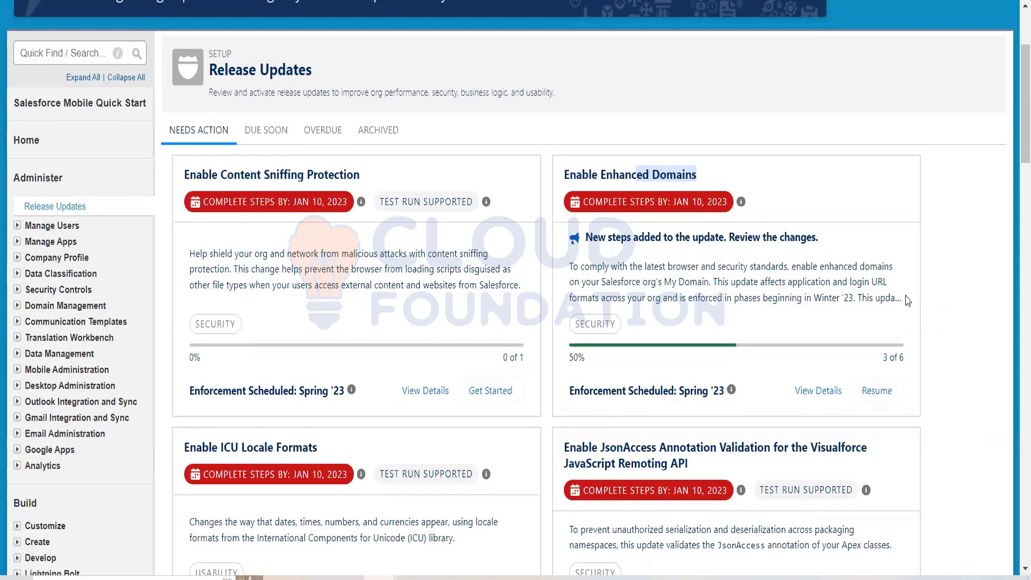
Step: Read through the remaining release updates needing action, down to the end of the list
scroll(659, 434, "down", 3)
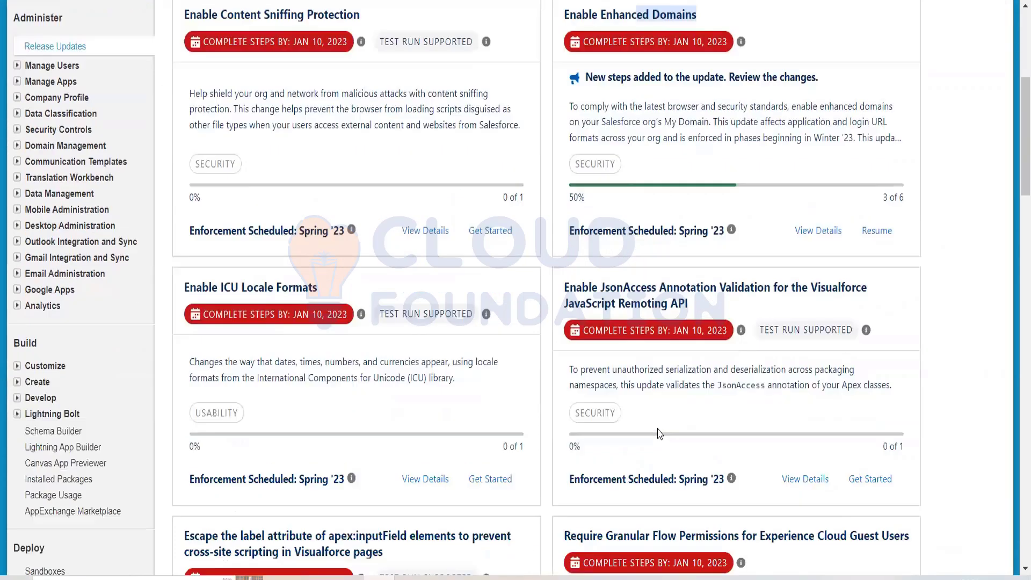
scroll(659, 434, "down", 5)
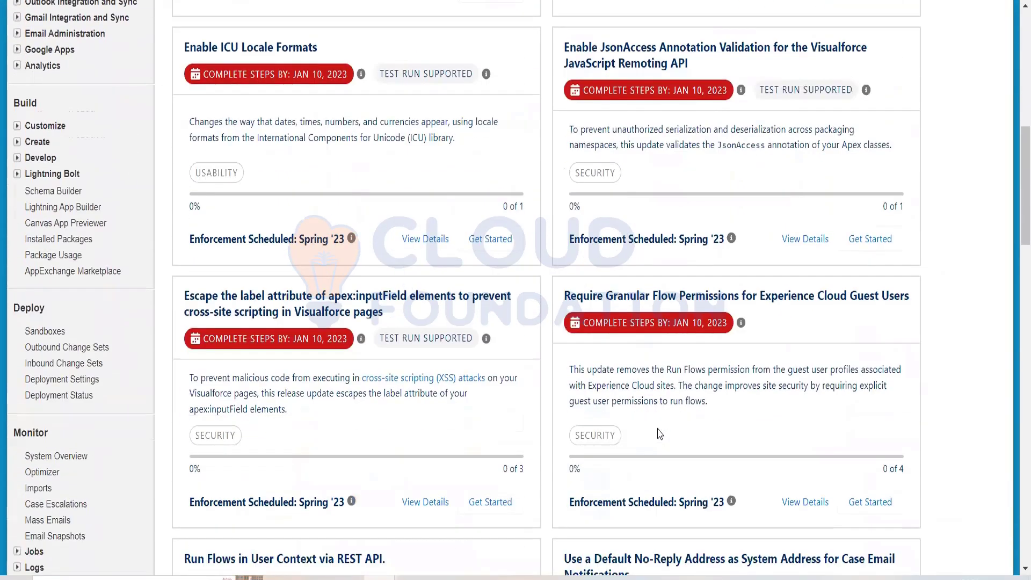
scroll(659, 434, "down", 1)
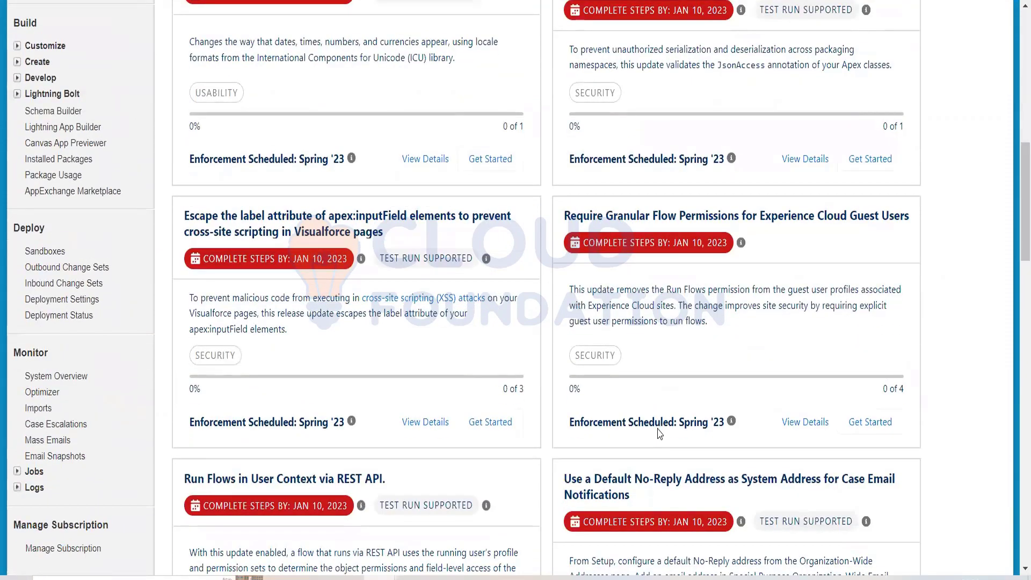
scroll(659, 434, "down", 1)
scroll(659, 434, "down", 2)
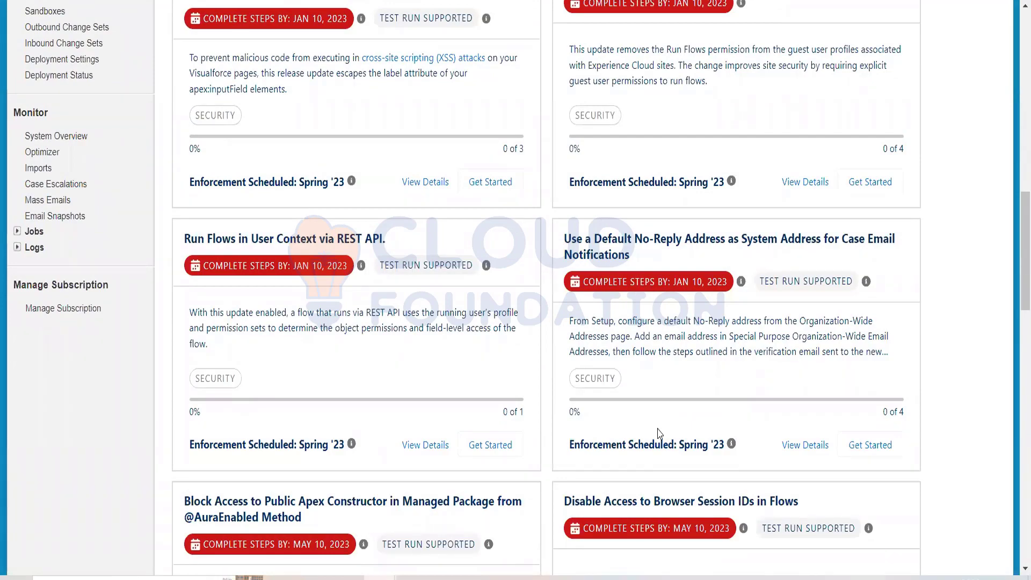
scroll(659, 434, "down", 3)
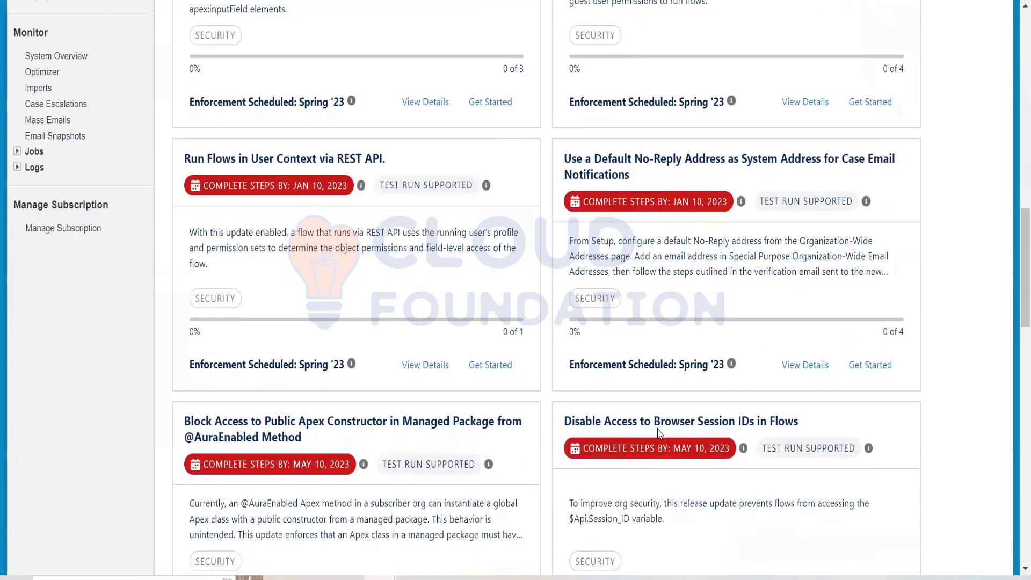
scroll(660, 434, "down", 2)
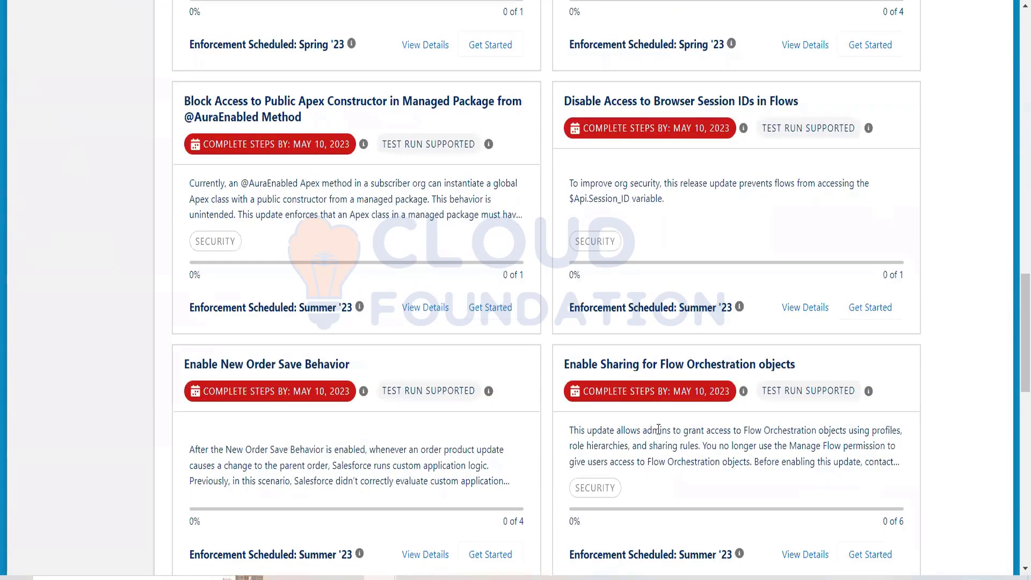
scroll(658, 430, "down", 1)
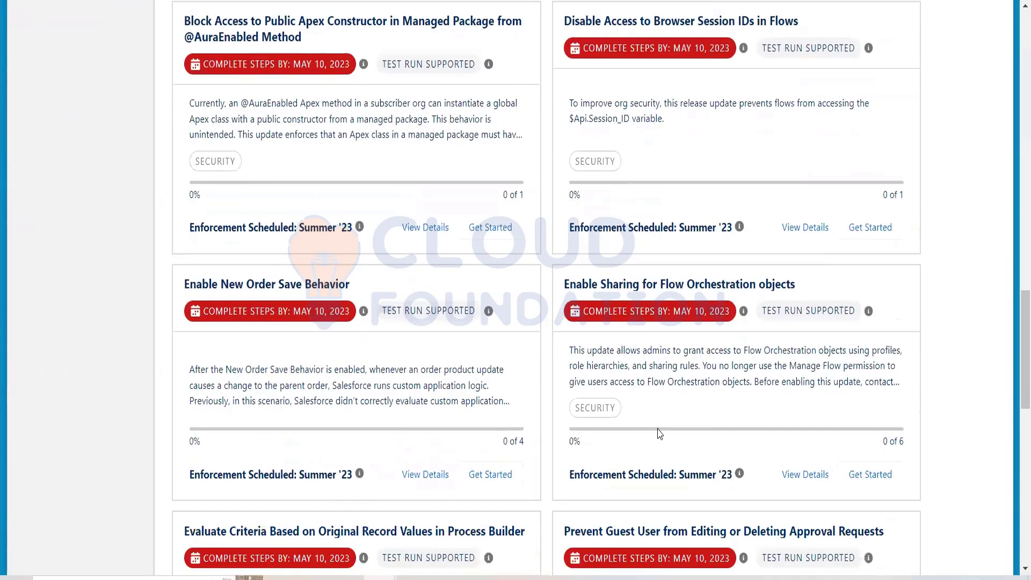
scroll(659, 434, "down", 3)
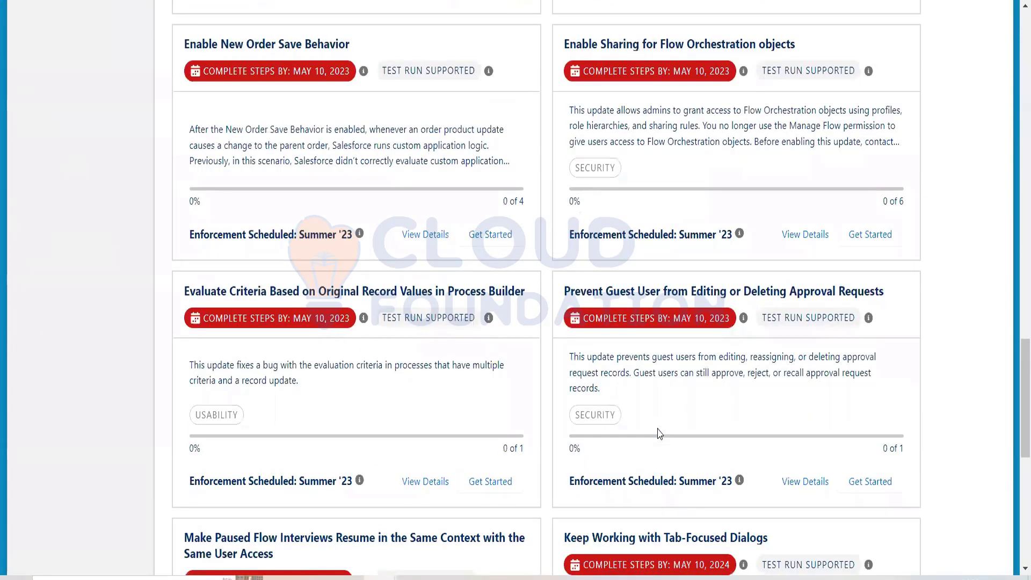
scroll(660, 434, "down", 5)
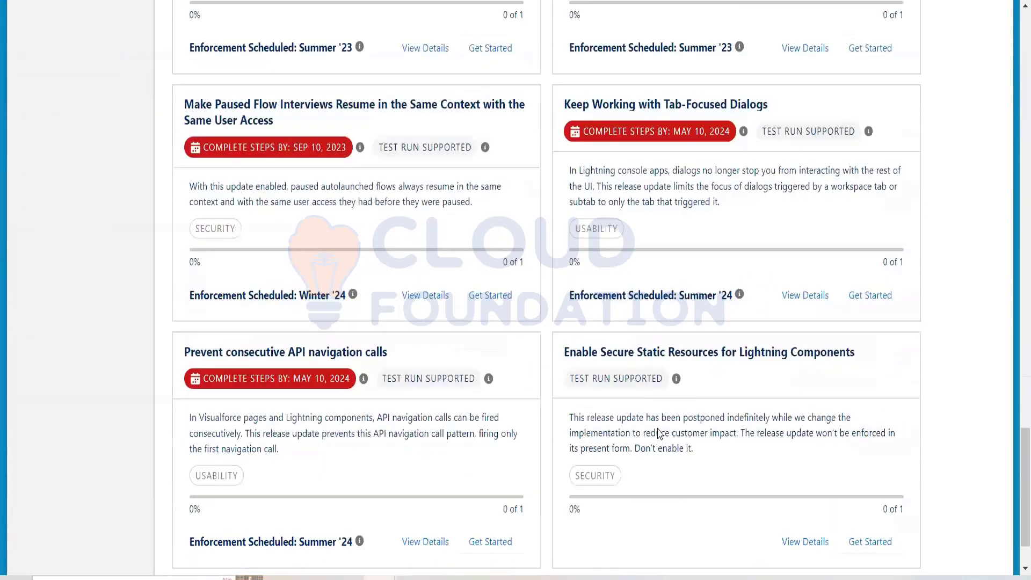
scroll(660, 433, "down", 1)
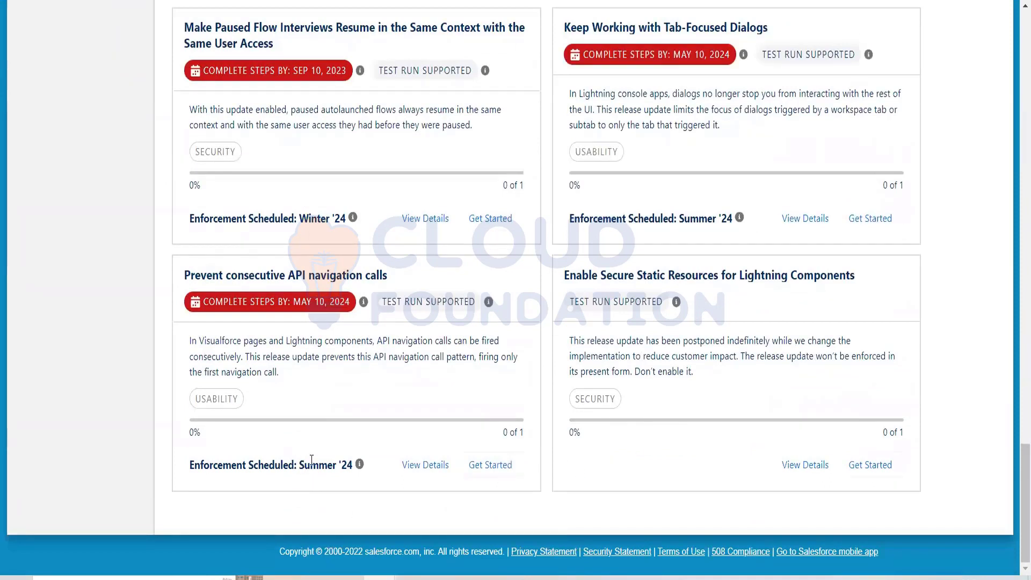
Step: Compare the scheduled enforcement releases of the last updates, including Prevent consecutive API navigation calls and Make Paused Flow Interviews Resume, with the earlier ones
left_click_drag(296, 463, 356, 463)
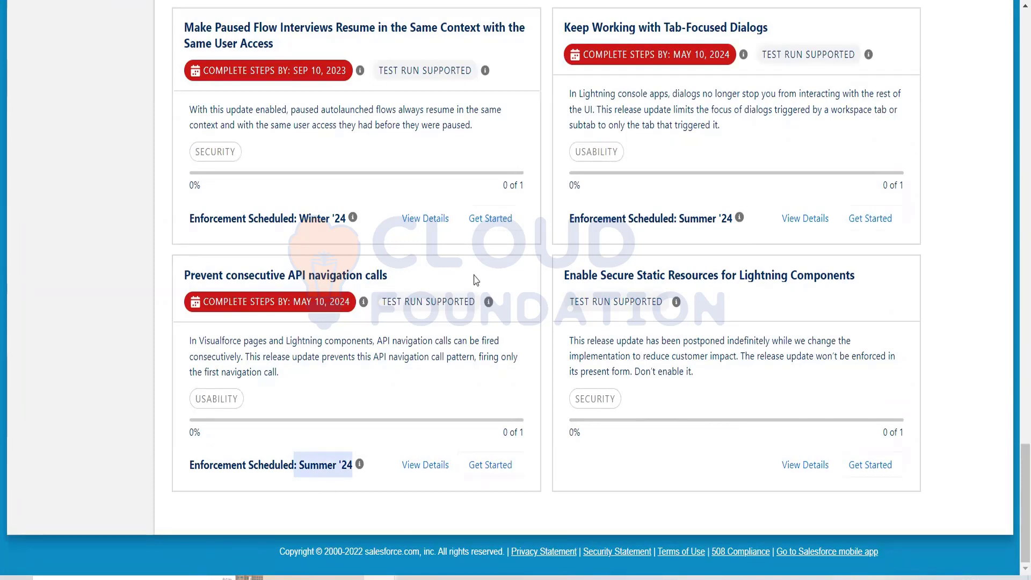
left_click_drag(299, 218, 337, 220)
scroll(520, 318, "up", 3)
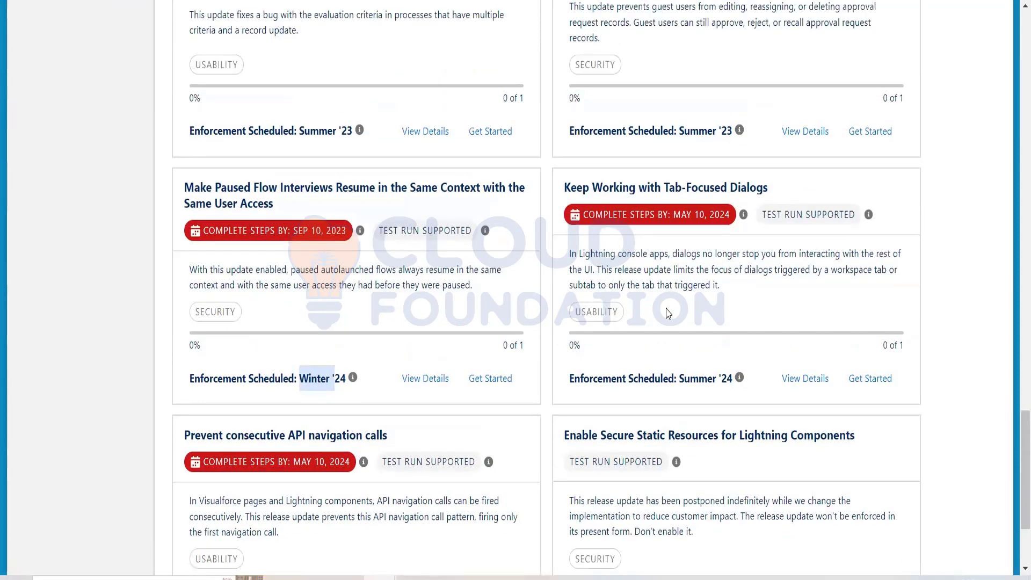
scroll(669, 312, "up", 1)
scroll(709, 483, "down", 1)
mouse_move(739, 379)
scroll(479, 368, "up", 1)
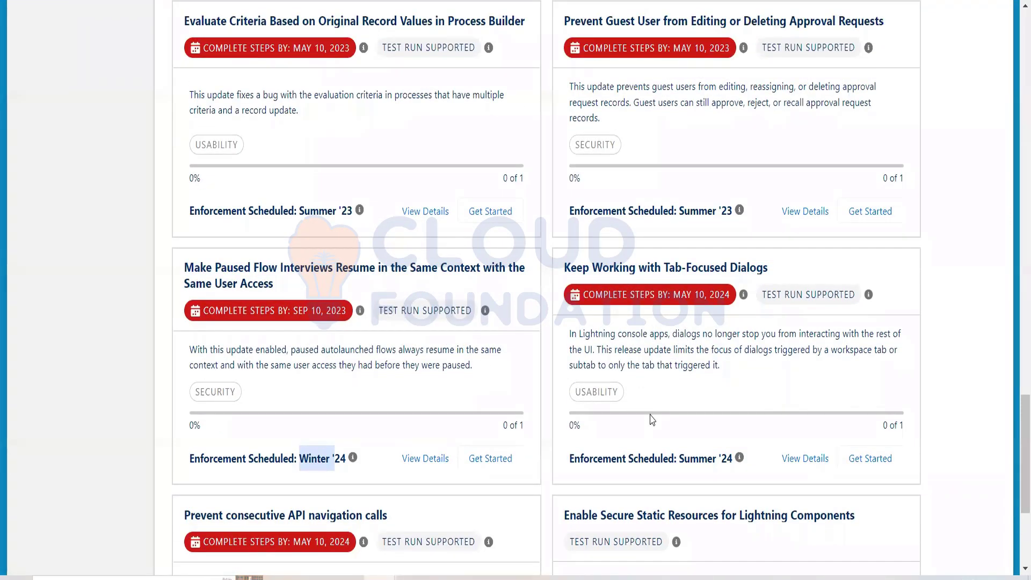
scroll(651, 417, "down", 3)
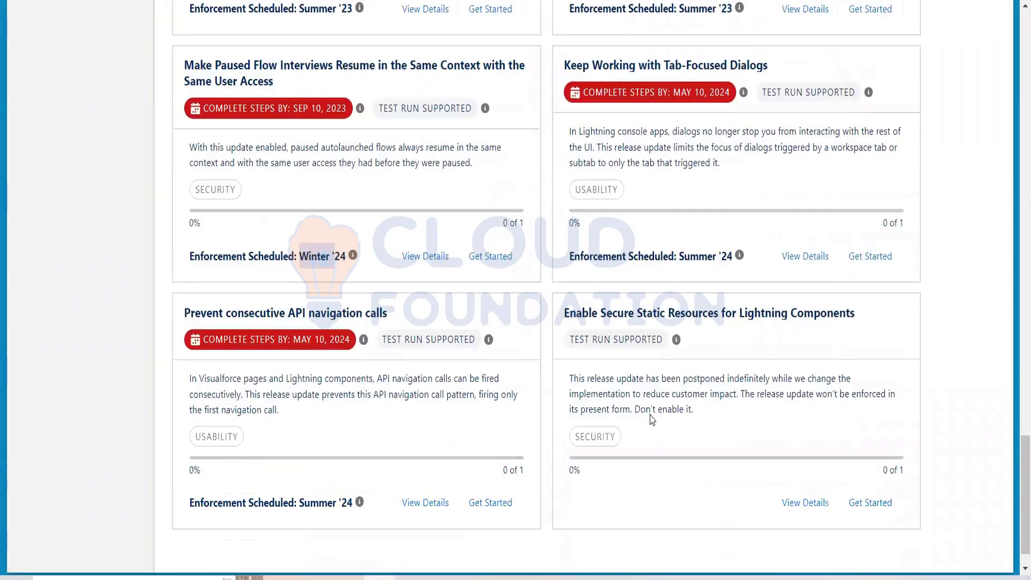
scroll(651, 416, "up", 4)
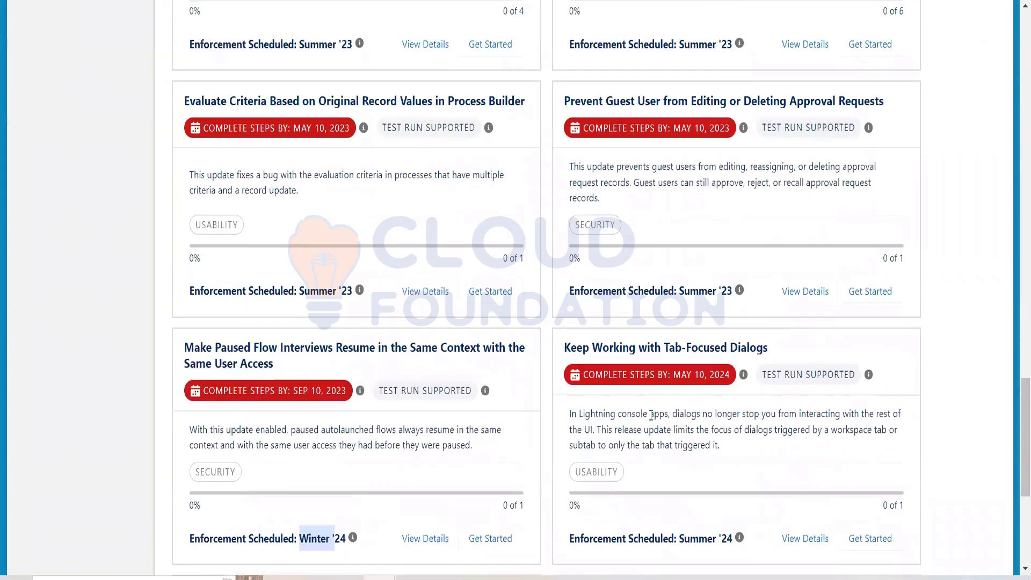
scroll(651, 415, "up", 10)
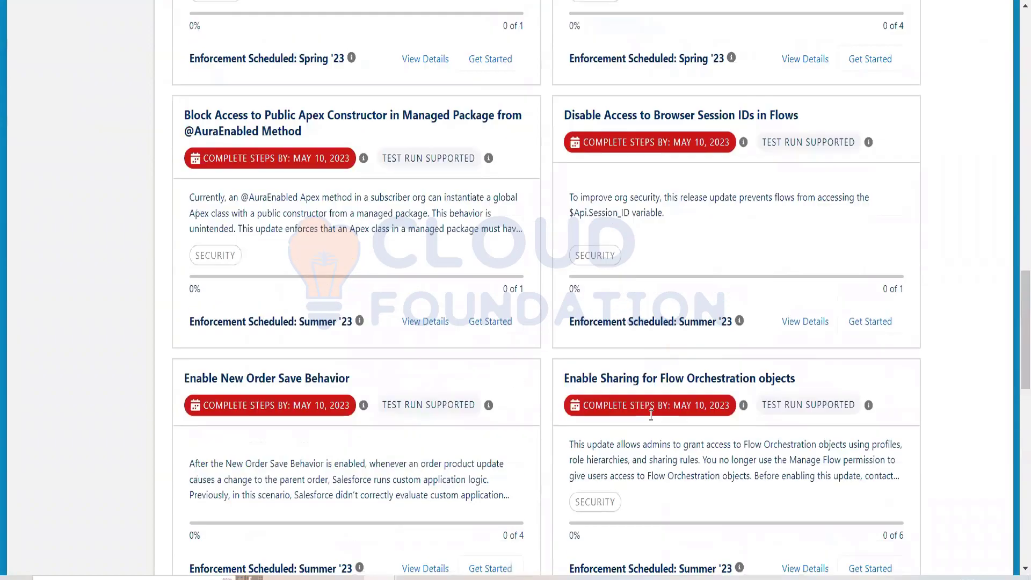
scroll(651, 415, "up", 11)
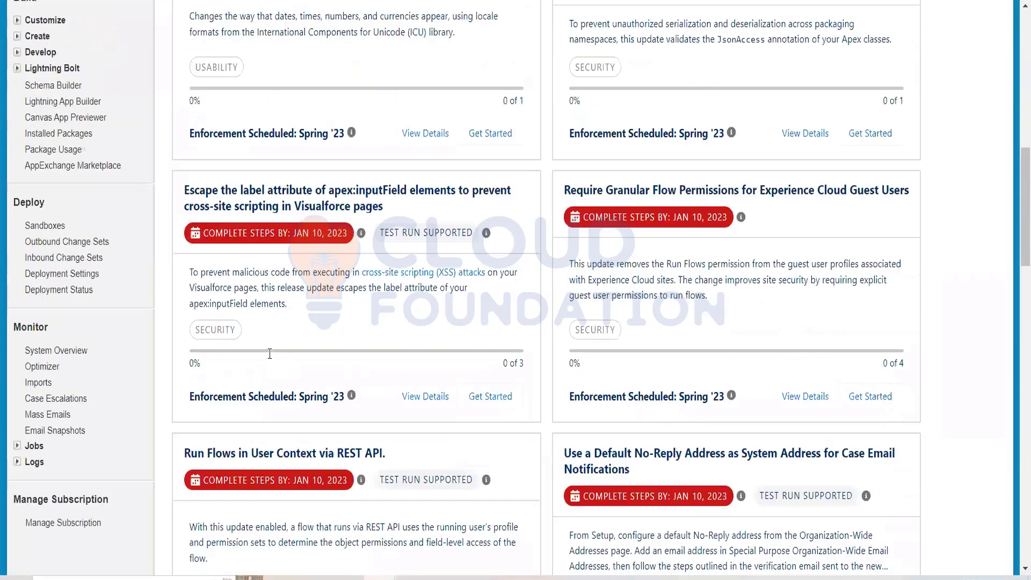
Step: Check the release updates that are due soon and the ones that are overdue
scroll(245, 353, "up", 4)
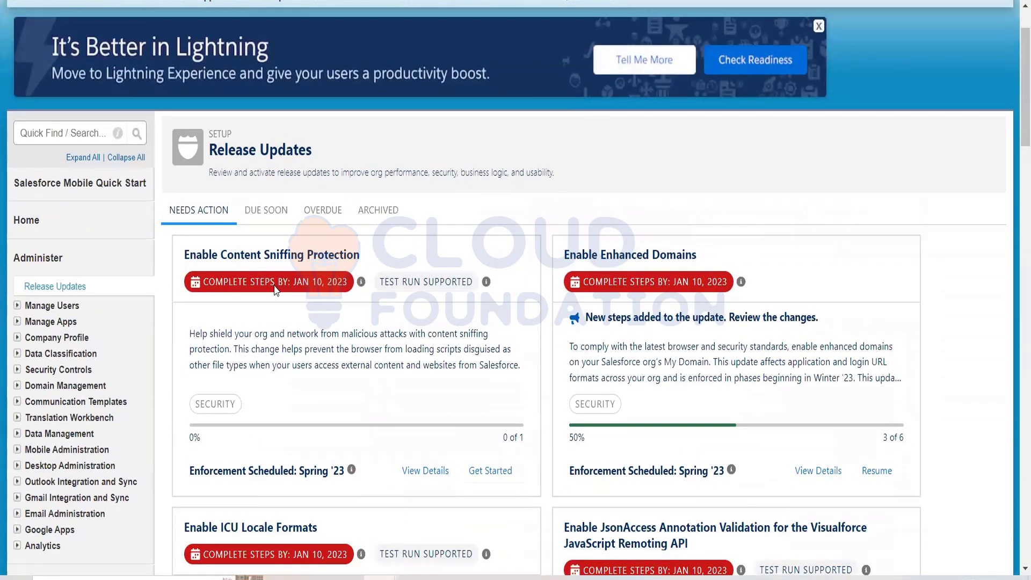
left_click(264, 212)
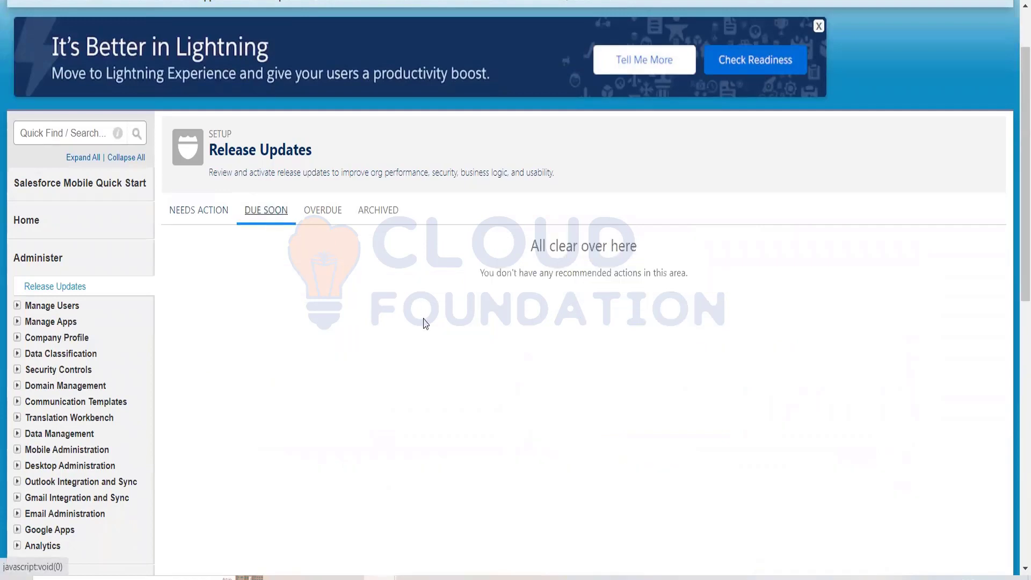
scroll(424, 323, "down", 5)
scroll(427, 325, "up", 5)
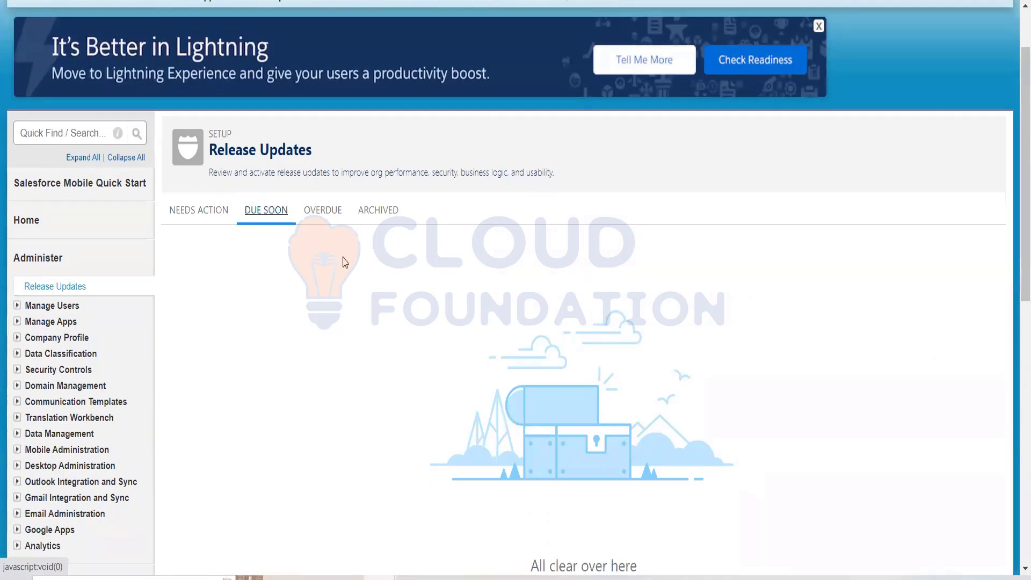
left_click(318, 221)
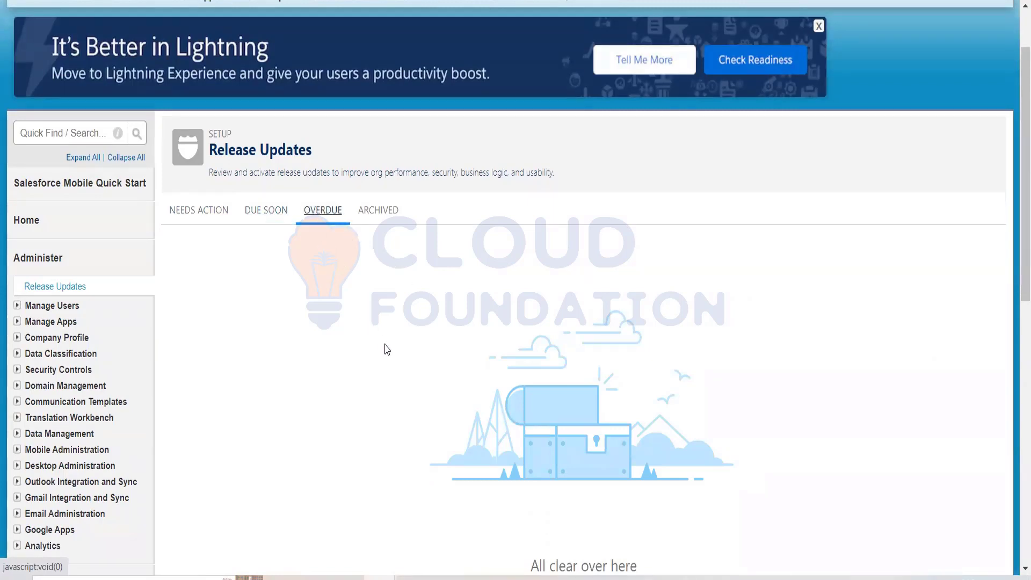
Step: Display the archived release updates and read through them down to the end of the list
left_click(373, 217)
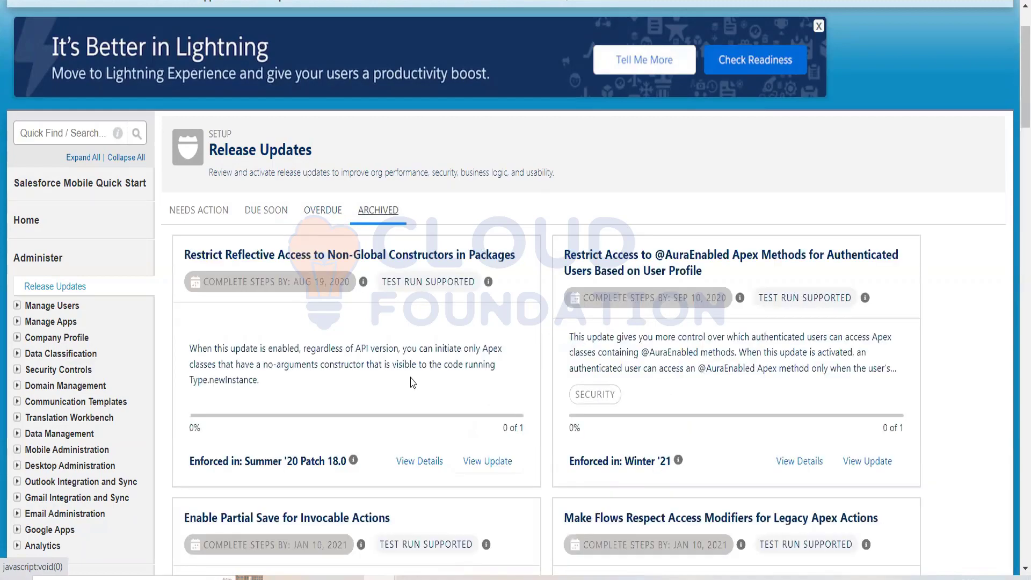
scroll(412, 382, "down", 3)
scroll(413, 381, "up", 5)
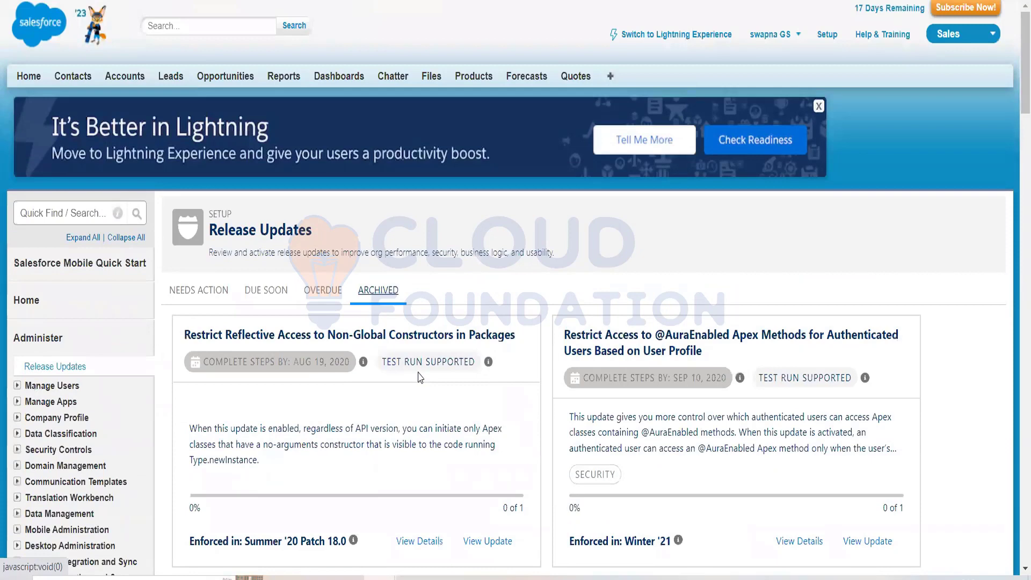
scroll(420, 378, "down", 3)
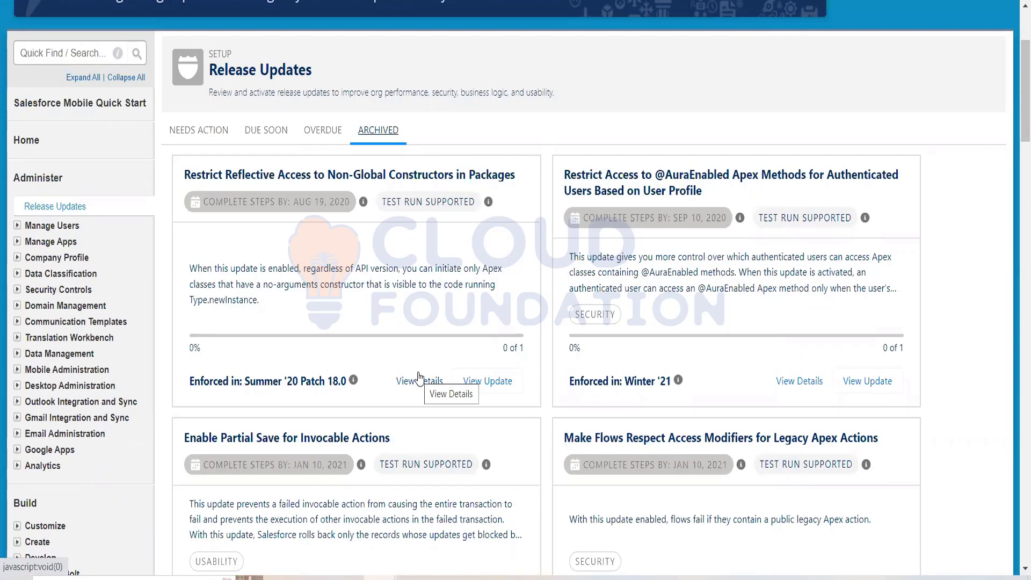
scroll(410, 443, "down", 3)
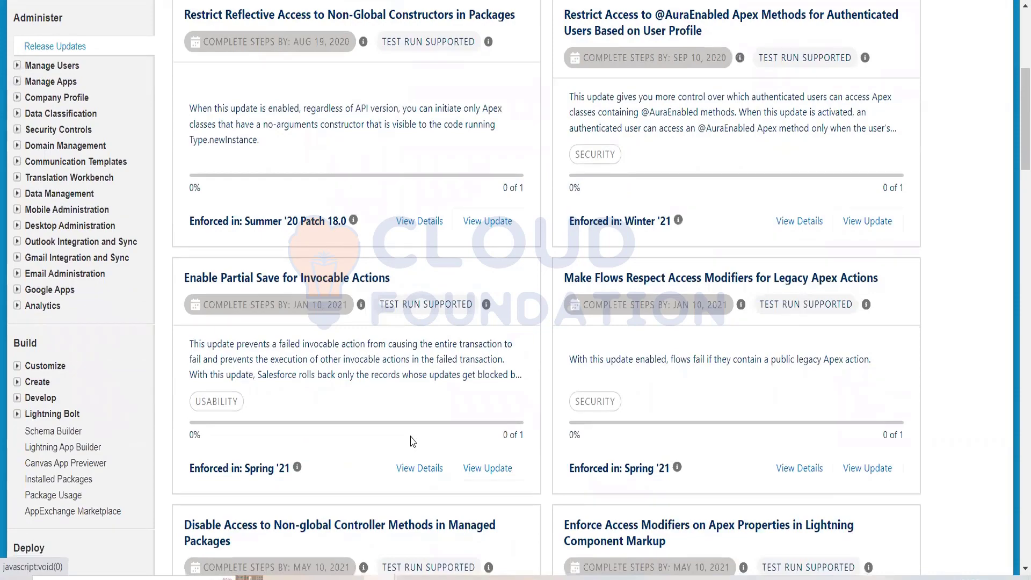
scroll(412, 441, "down", 10)
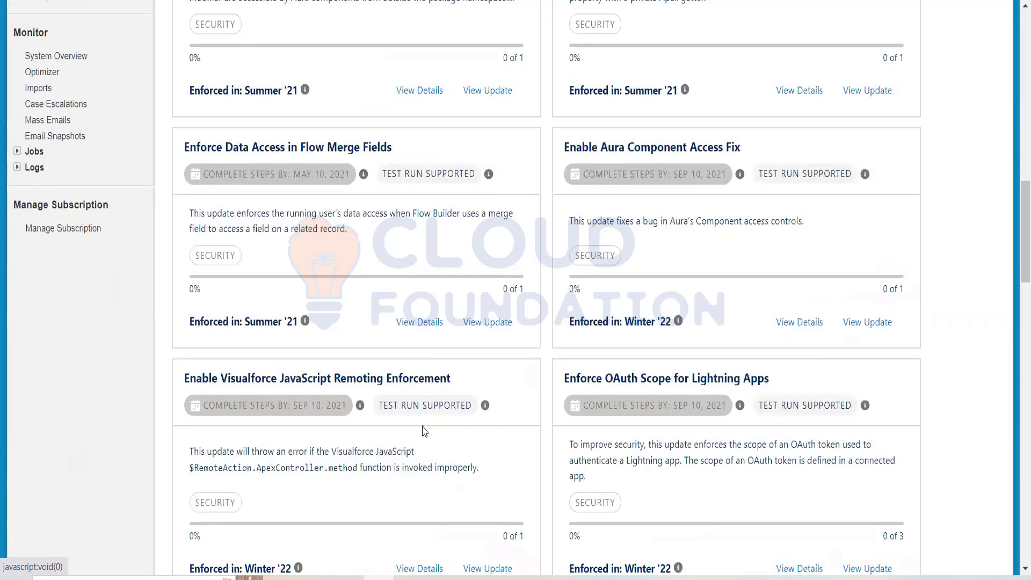
scroll(424, 430, "down", 20)
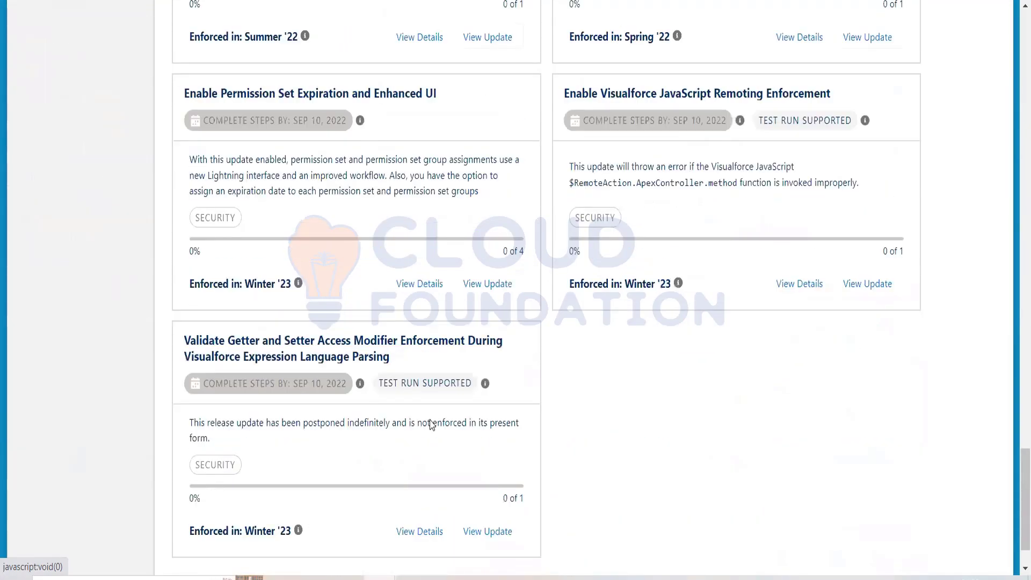
scroll(432, 426, "down", 2)
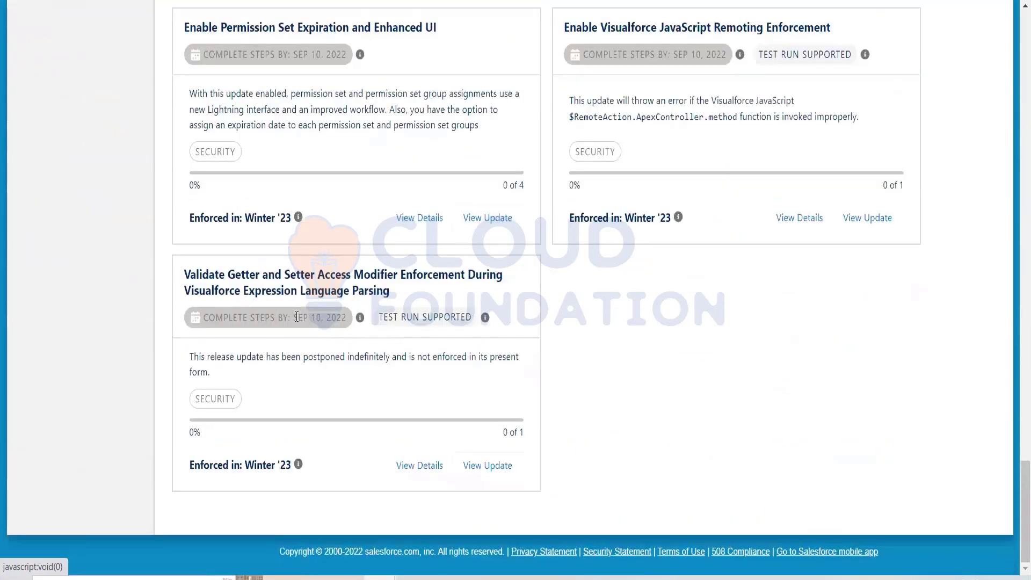
Step: Check the completion deadlines of the last archived updates, including Enable Visualforce JavaScript Remoting Enforcement, and return to the start of the list
left_click_drag(296, 316, 337, 321)
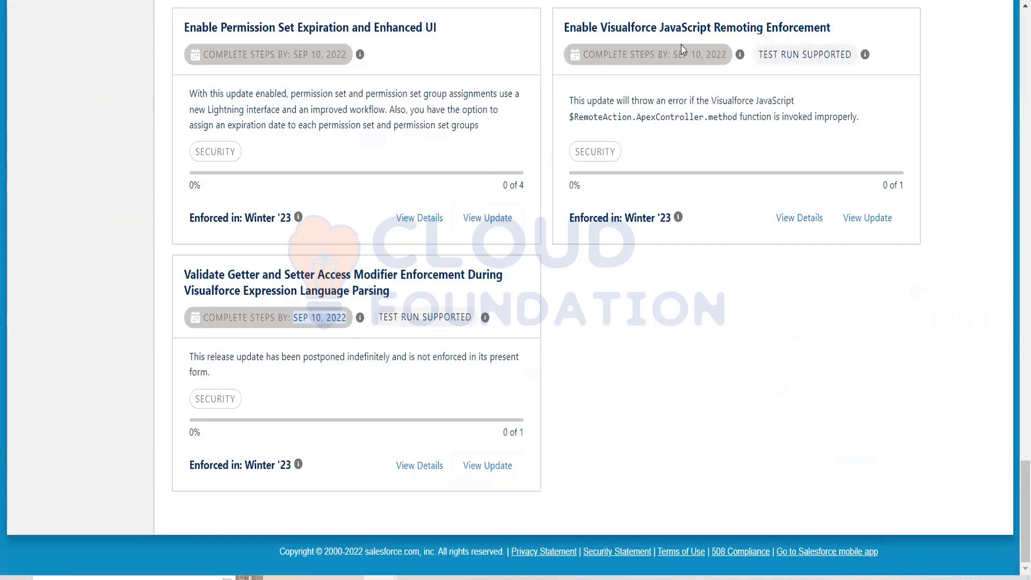
left_click_drag(655, 55, 727, 61)
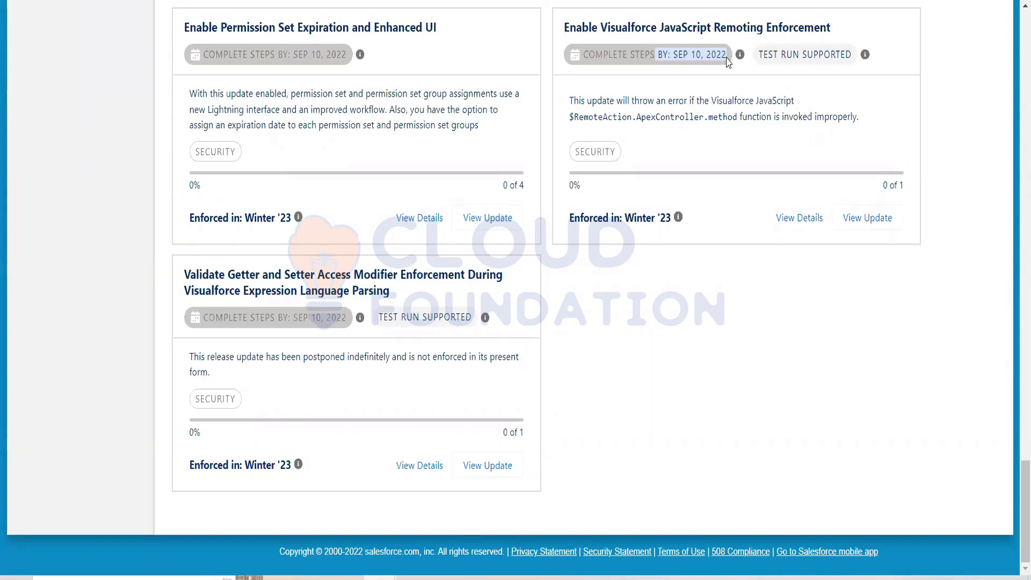
scroll(759, 340, "up", 10)
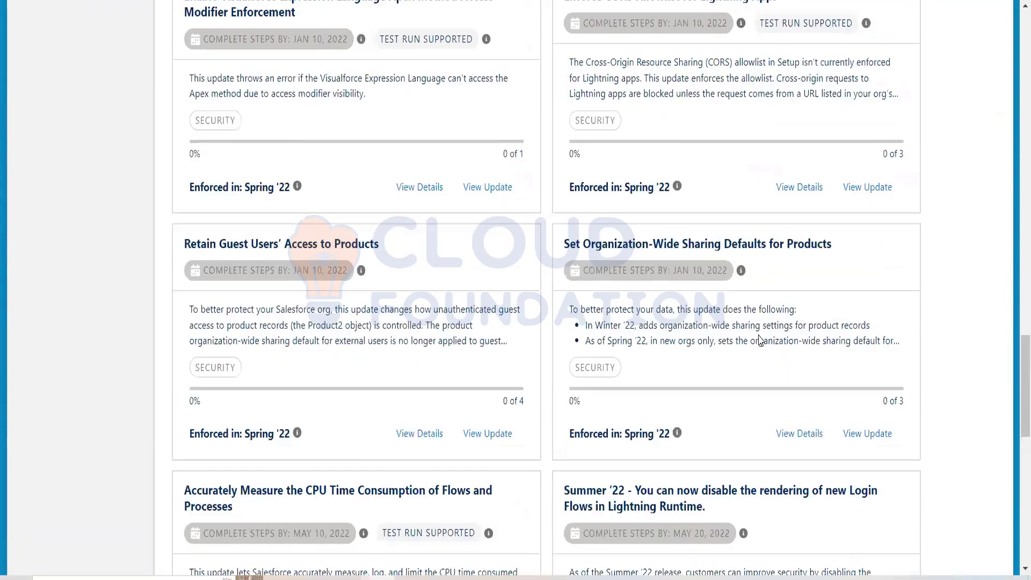
scroll(759, 340, "up", 15)
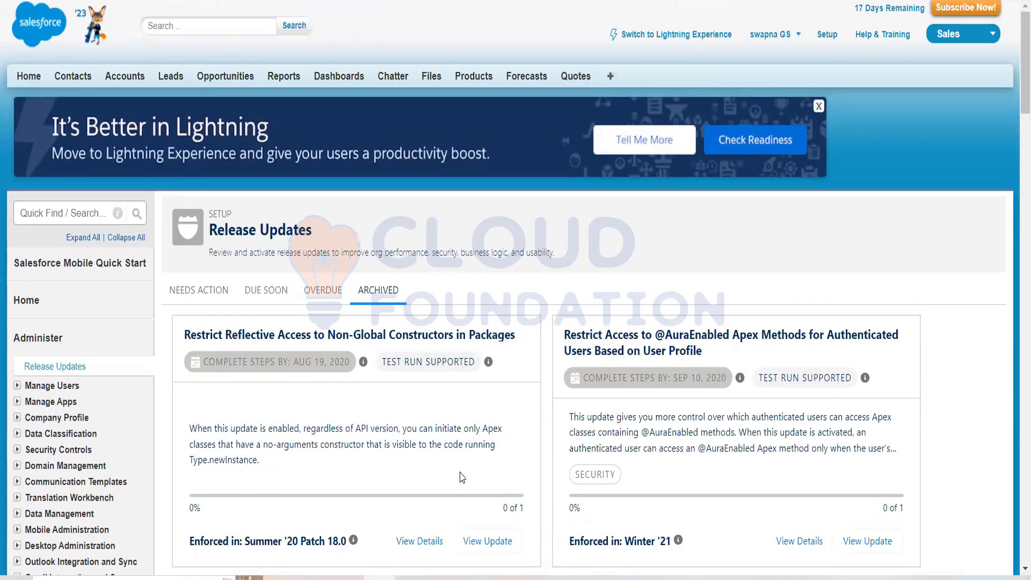
Step: Expand Security Controls in Setup and open the Field Accessibility page
scroll(460, 477, "down", 1)
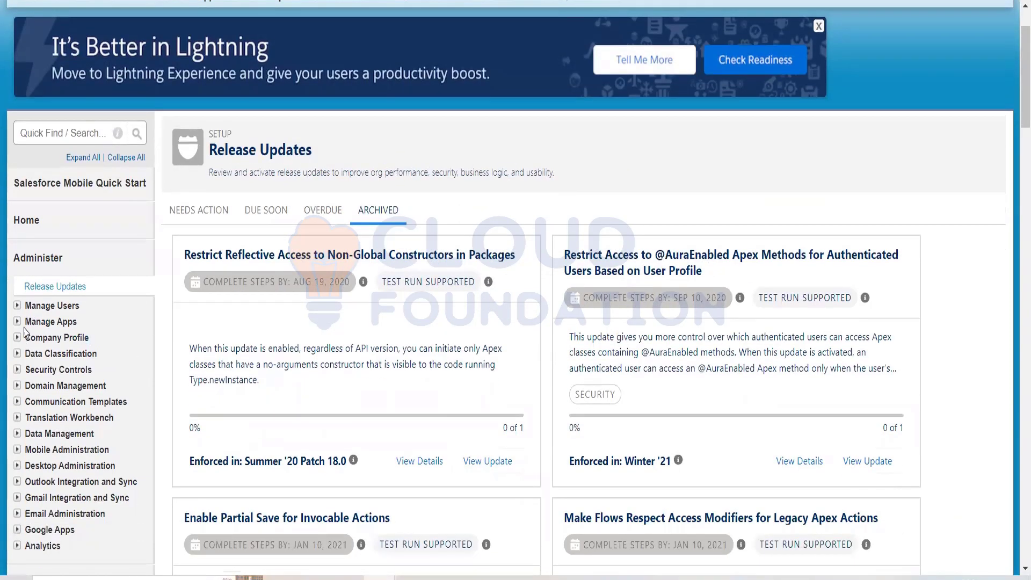
left_click(17, 372)
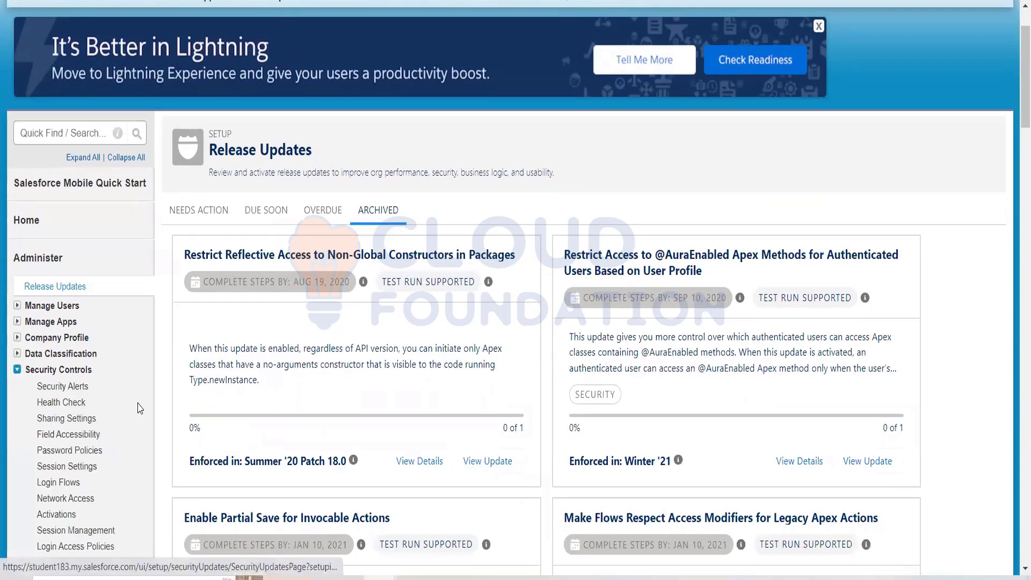
scroll(51, 177, "down", 3)
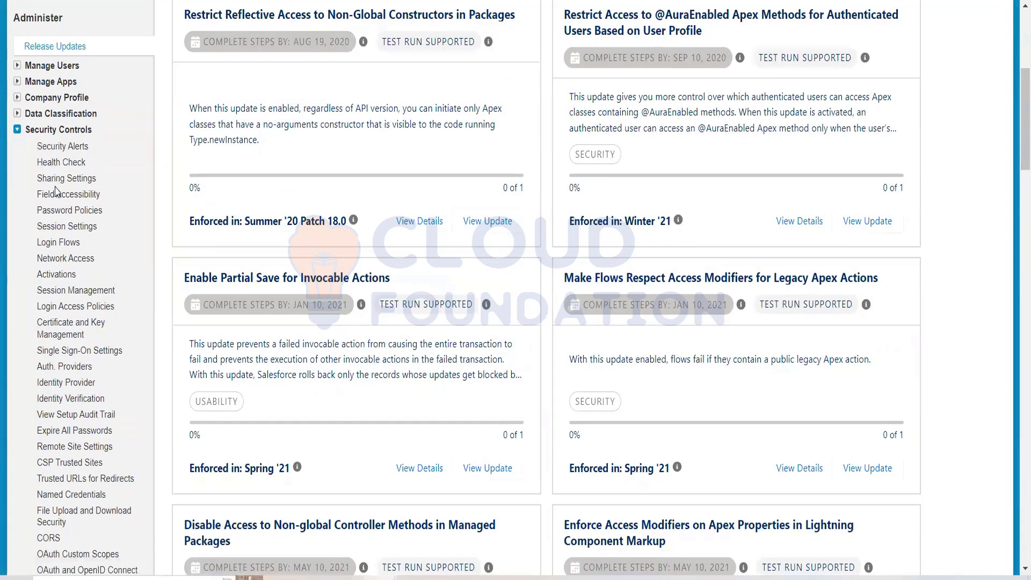
left_click(54, 197)
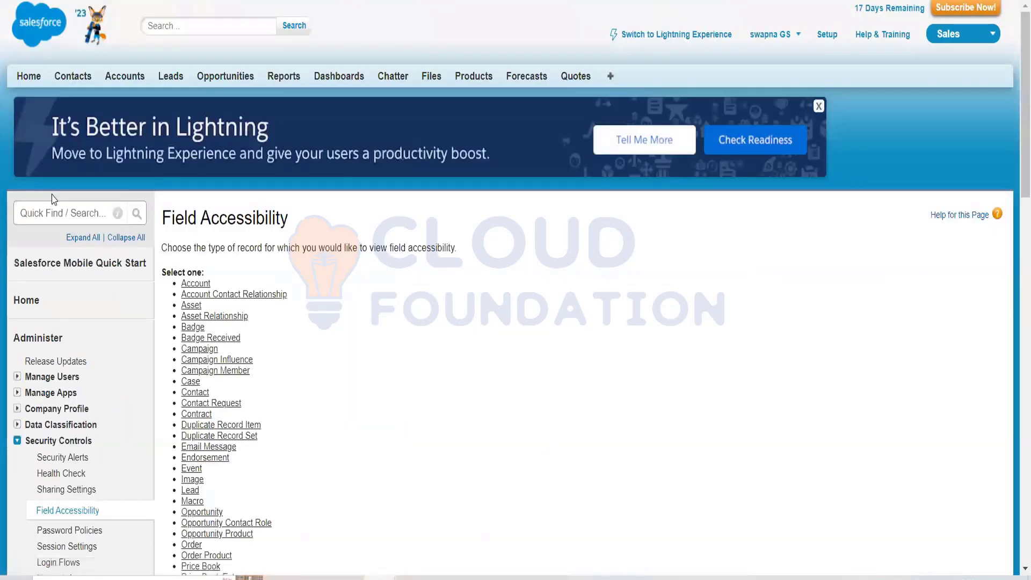
Step: Review the record types on the Field Accessibility page and choose Account
scroll(319, 412, "down", 3)
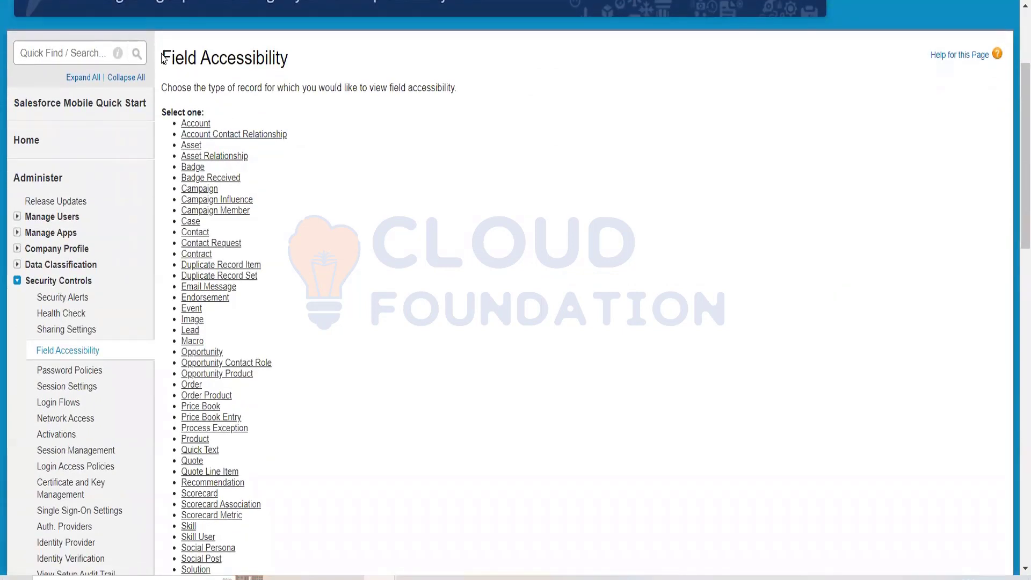
left_click_drag(164, 56, 311, 65)
left_click(313, 66)
left_click(198, 128)
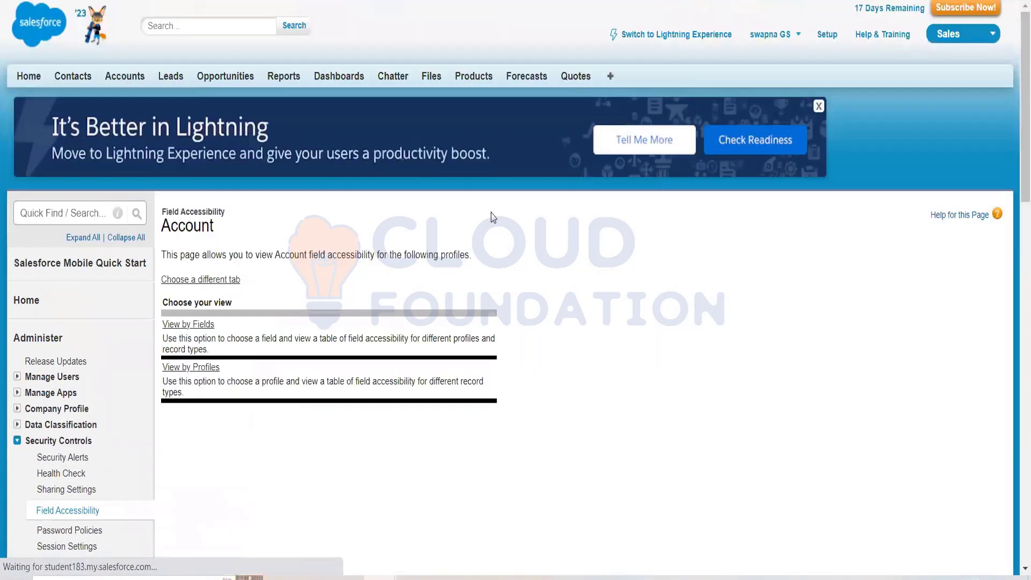
Step: Look over the feed and Account Detail fields of the "flow" account record
scroll(258, 371, "down", 3)
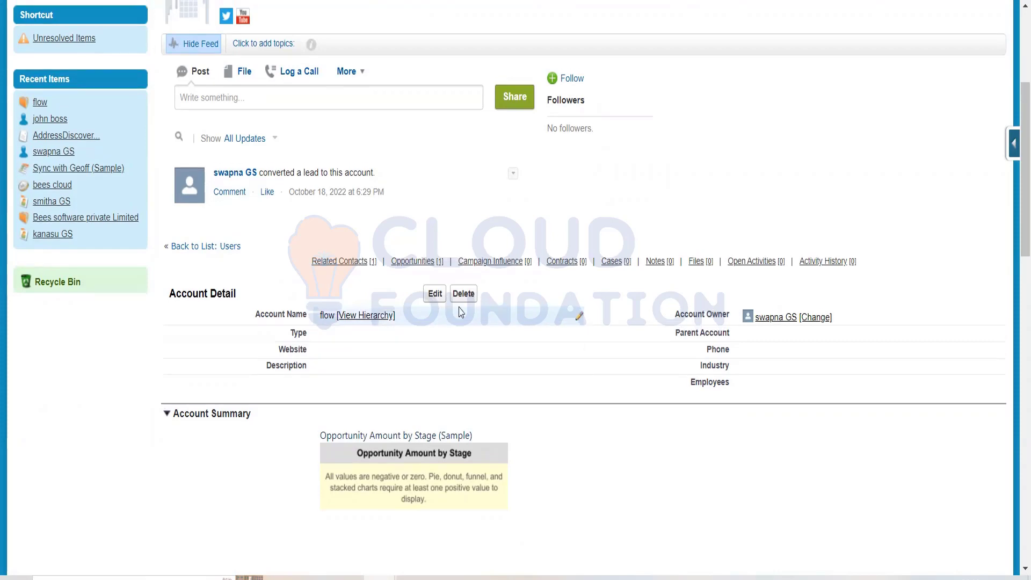
scroll(452, 319, "up", 2)
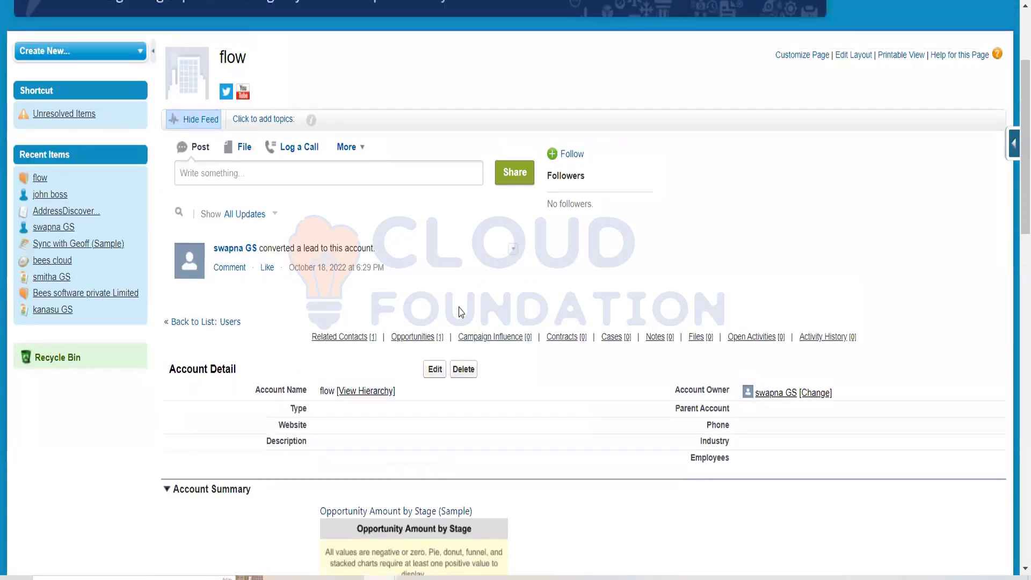
left_click(27, 1)
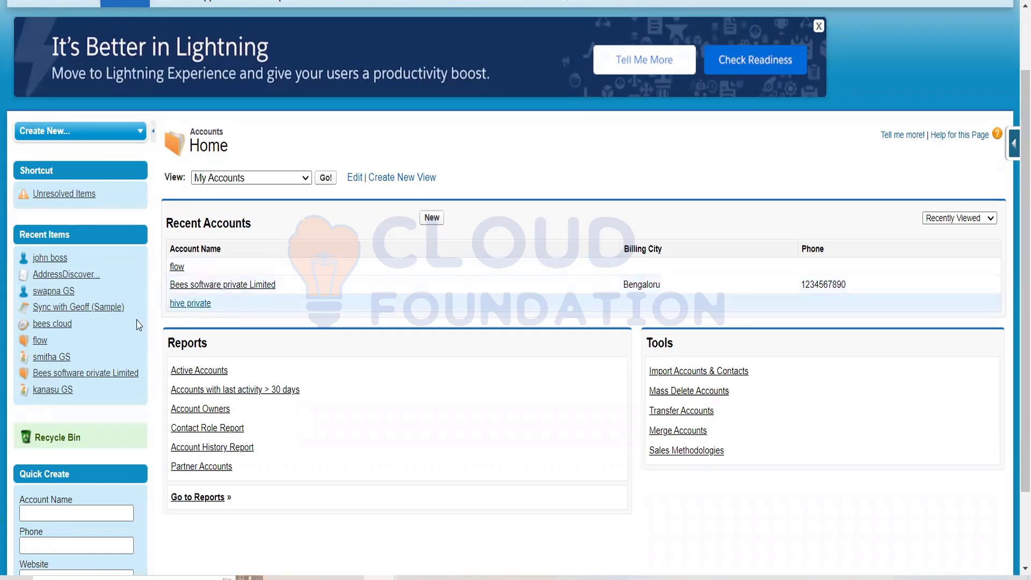
Step: Open the "flow" account from the recent accounts and examine its sections and related lists, from Account Summary to Open Activities
left_click(177, 268)
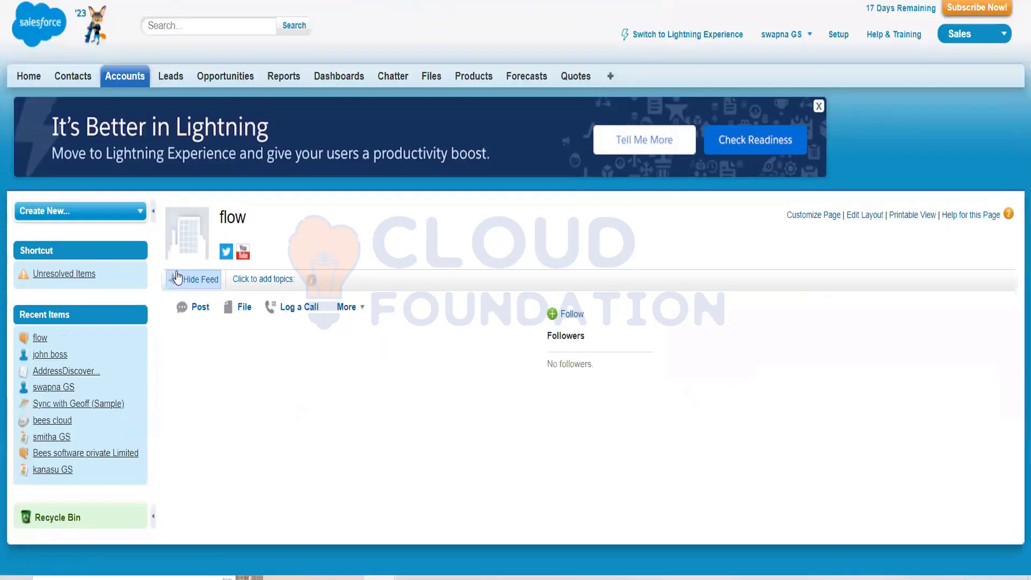
scroll(433, 460, "down", 7)
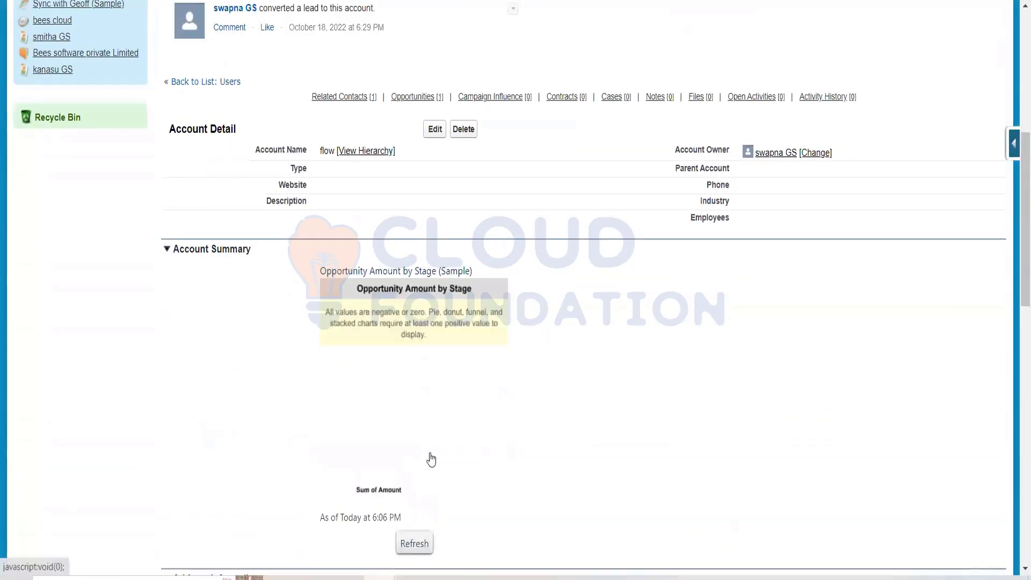
scroll(468, 397, "down", 10)
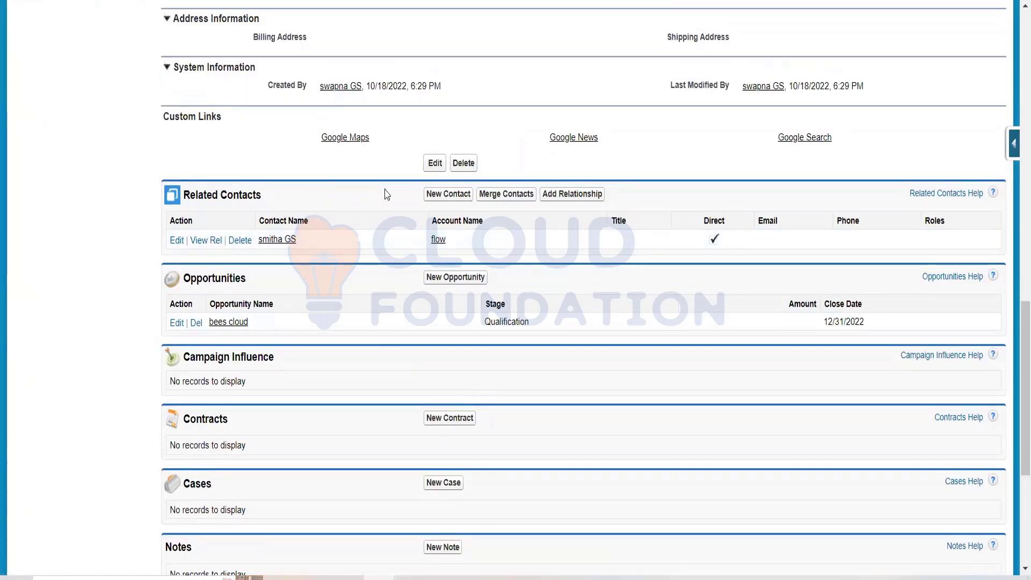
scroll(236, 228, "down", 3)
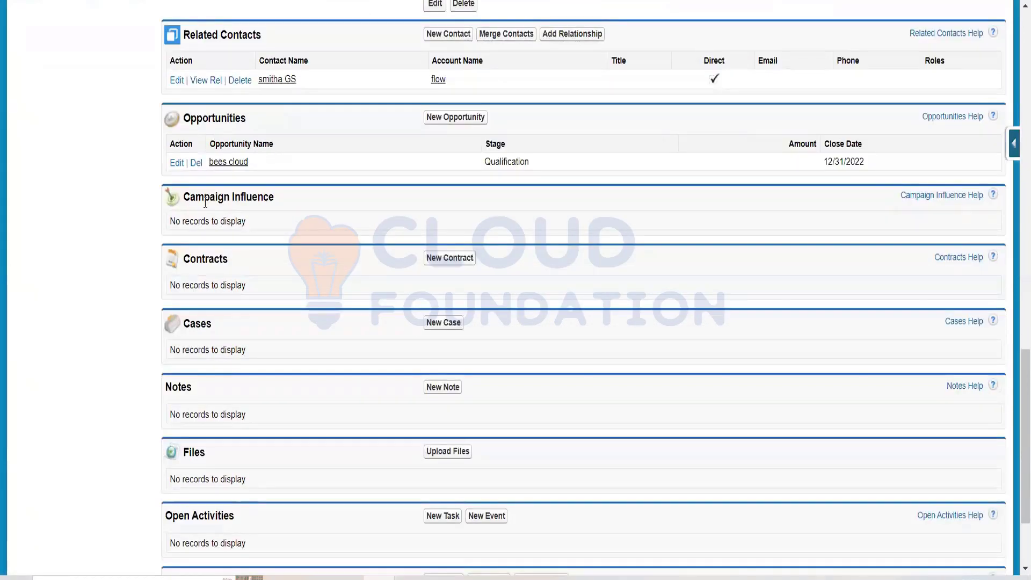
scroll(231, 220, "up", 8)
scroll(238, 218, "up", 7)
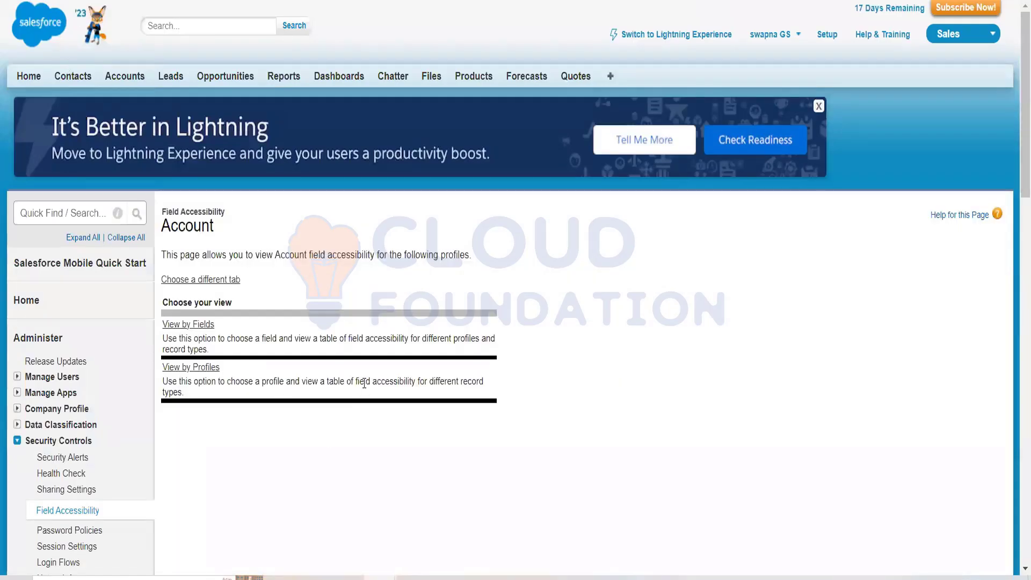
Step: Compare the descriptions of View by Fields and View by Profiles on the Account field accessibility page
scroll(364, 383, "down", 2)
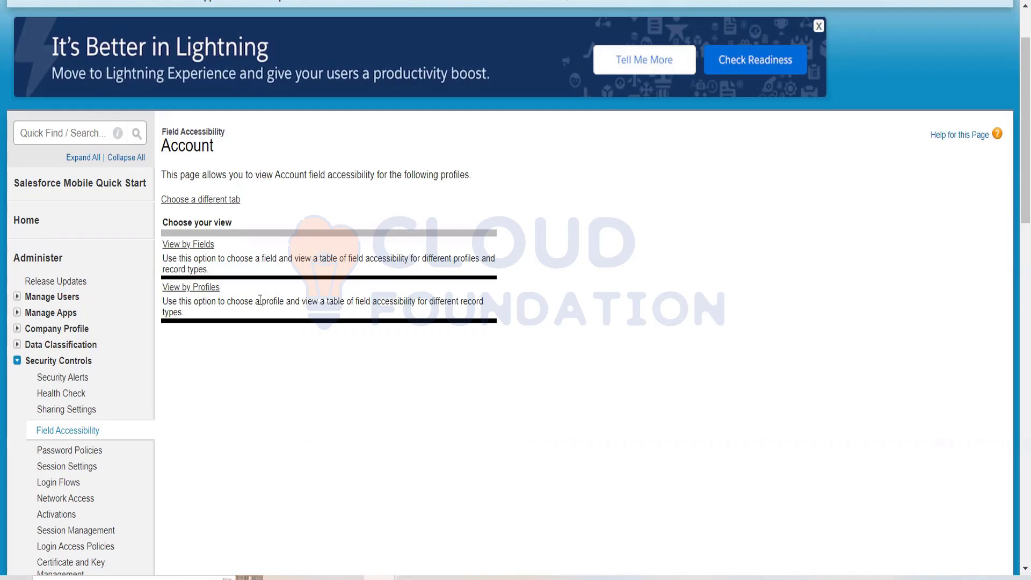
left_click_drag(260, 300, 284, 306)
left_click_drag(260, 259, 330, 261)
left_click_drag(261, 301, 331, 299)
left_click_drag(262, 259, 283, 260)
left_click_drag(445, 302, 483, 301)
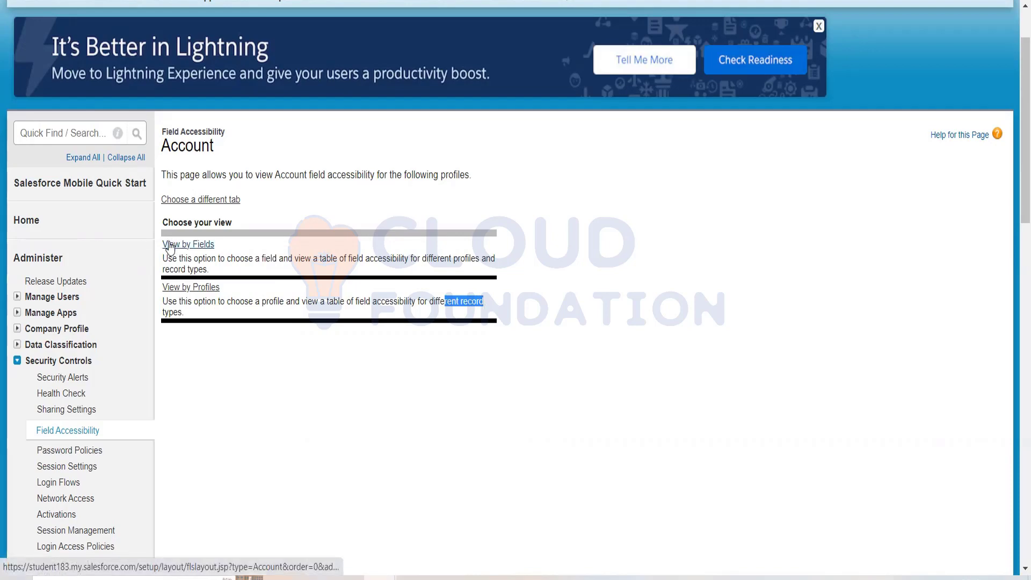
Step: Switch the Account field accessibility page to View by Fields and look through the list of selectable fields
left_click(201, 242)
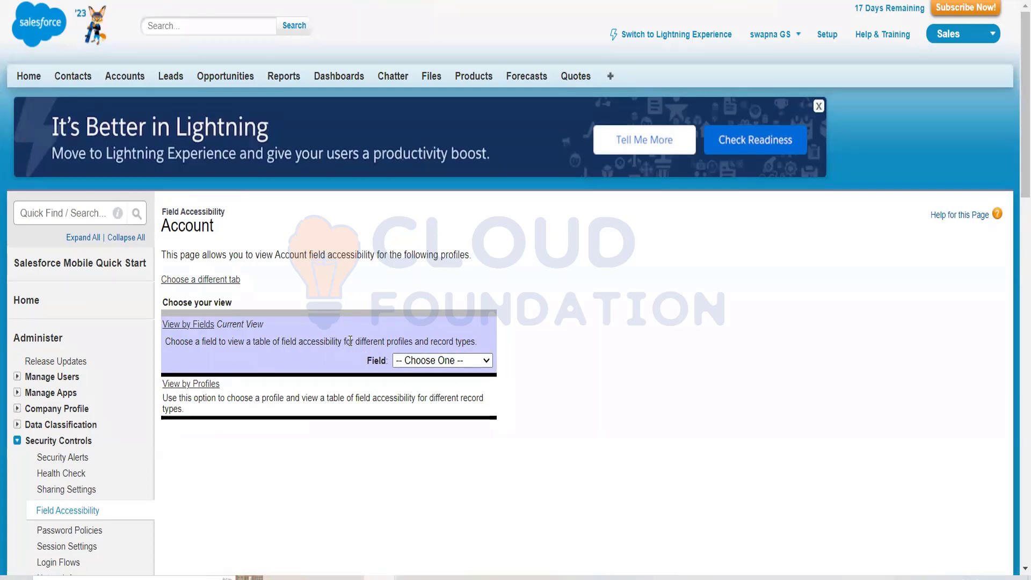
left_click(487, 361)
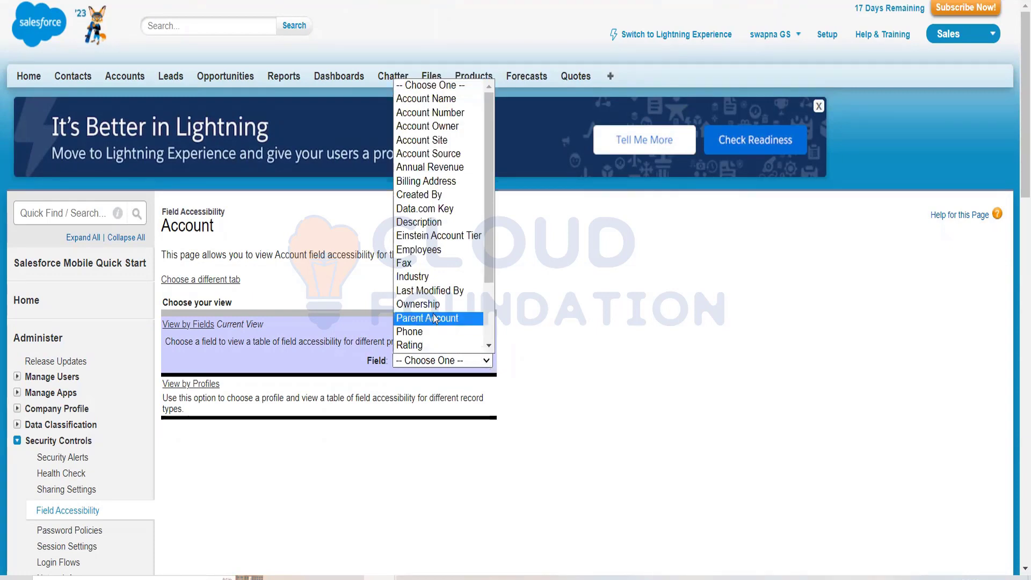
scroll(435, 318, "down", 2)
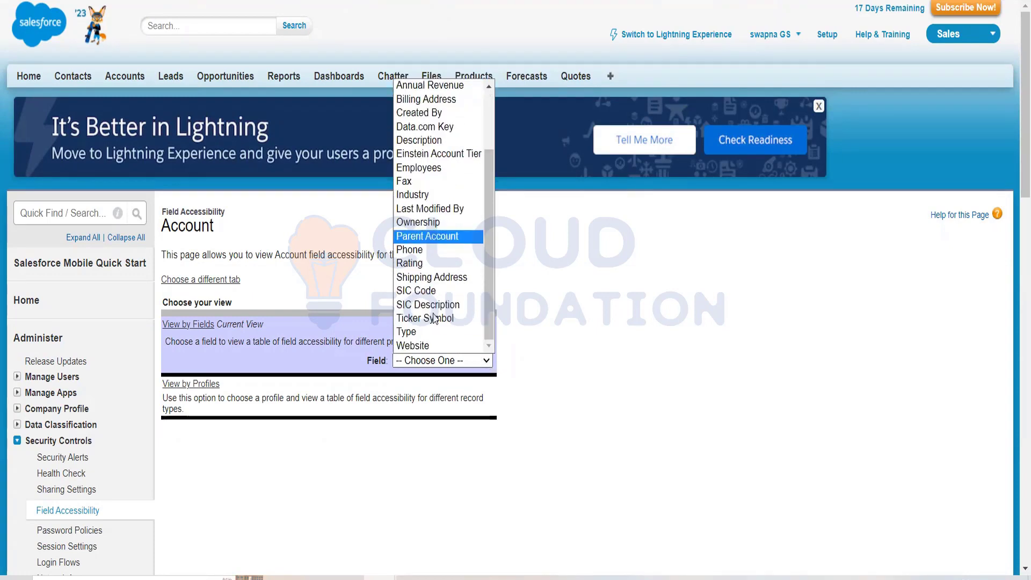
scroll(435, 318, "up", 2)
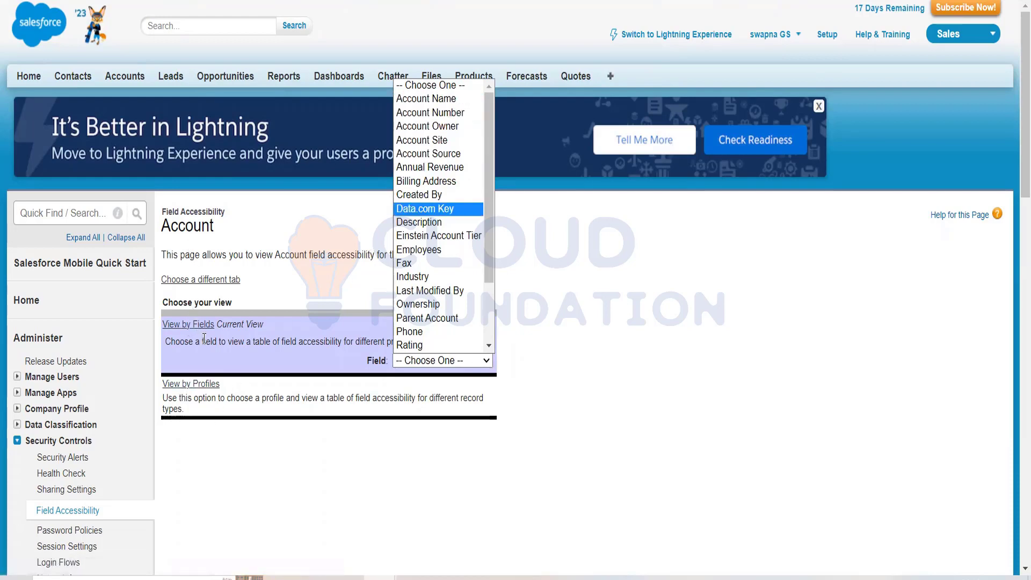
scroll(475, 410, "down", 6)
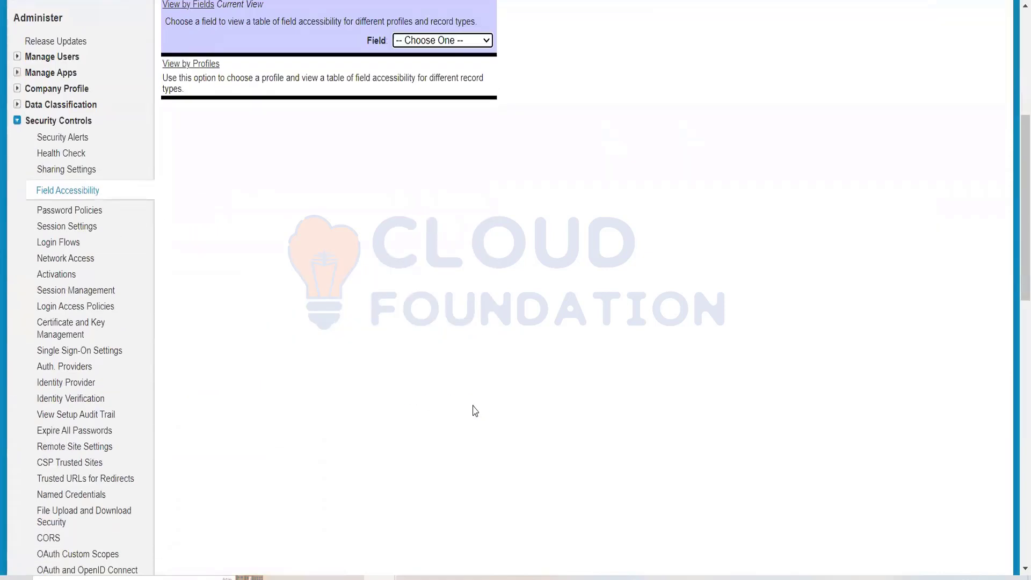
scroll(472, 410, "up", 6)
Step: Choose the Website field and review its field accessibility table across the profiles
left_click(486, 360)
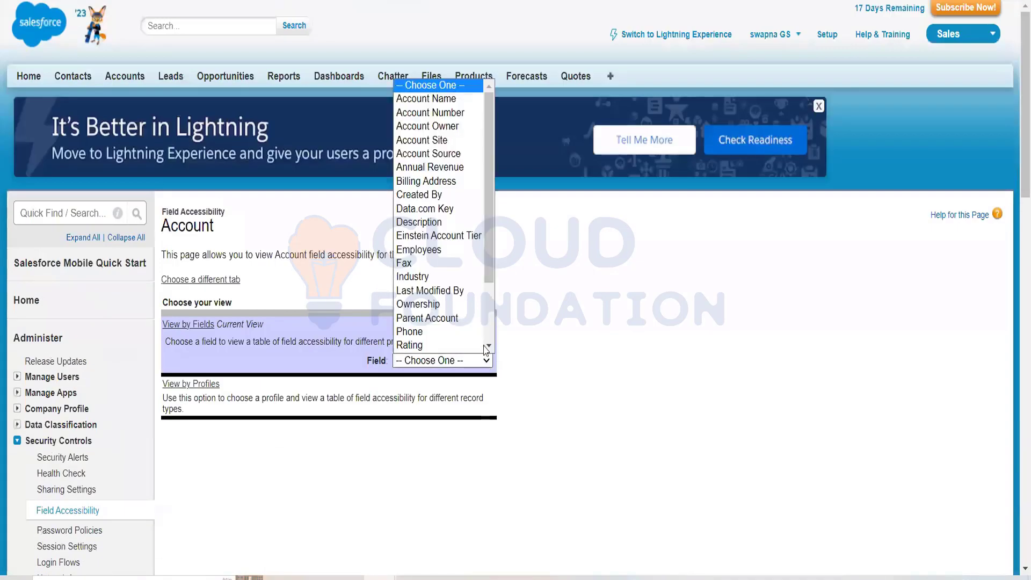
scroll(449, 255, "down", 2)
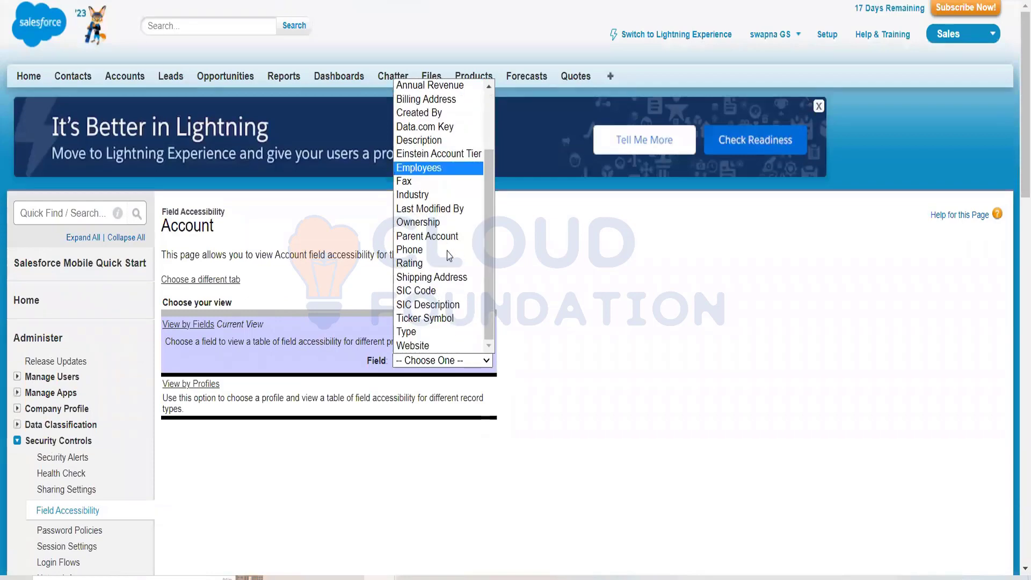
left_click(435, 345)
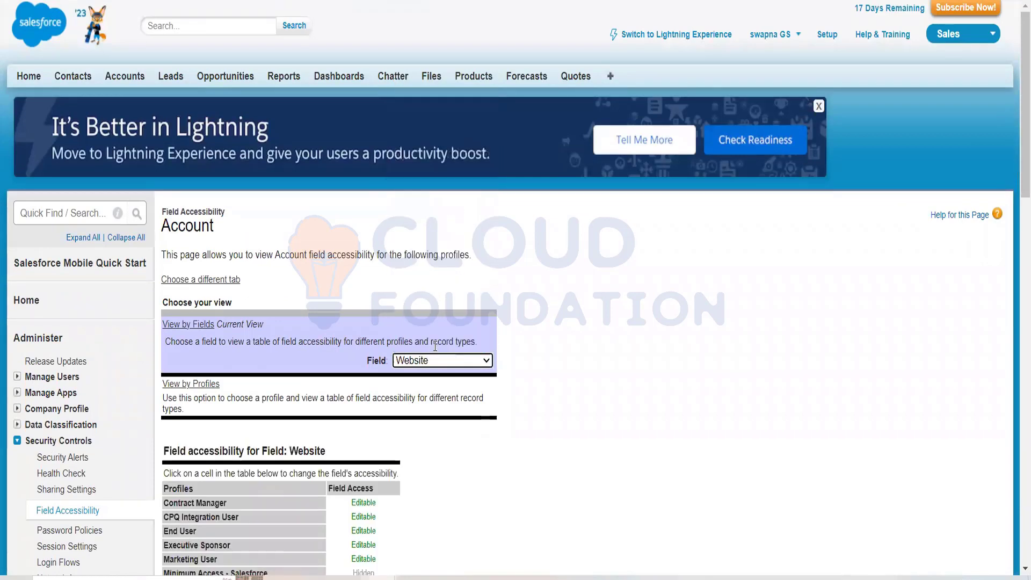
scroll(435, 346, "down", 3)
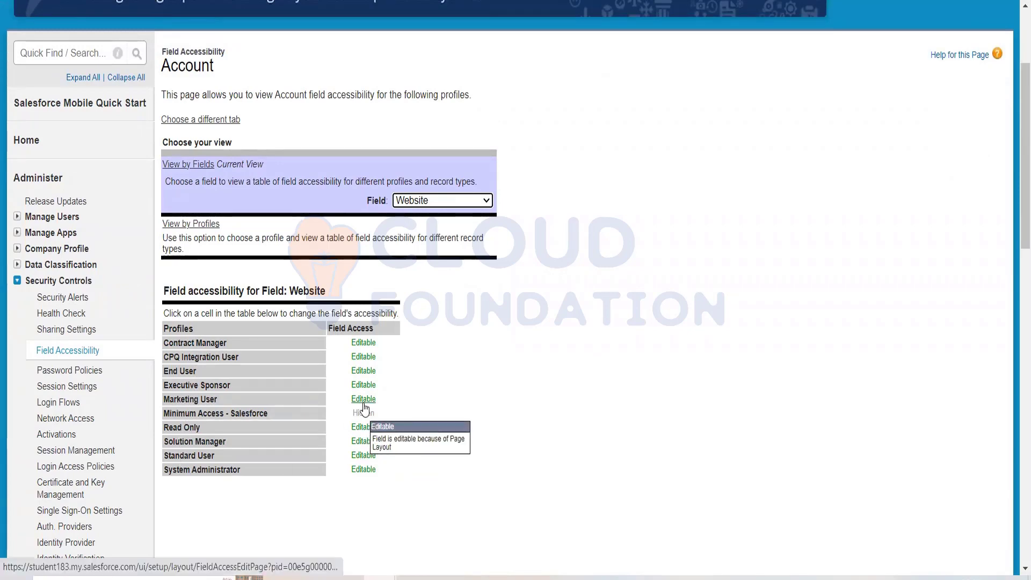
Step: Open the Website field's access settings for the Contract Manager profile and examine the Field-Level Security and Page Layout sections
left_click(364, 343)
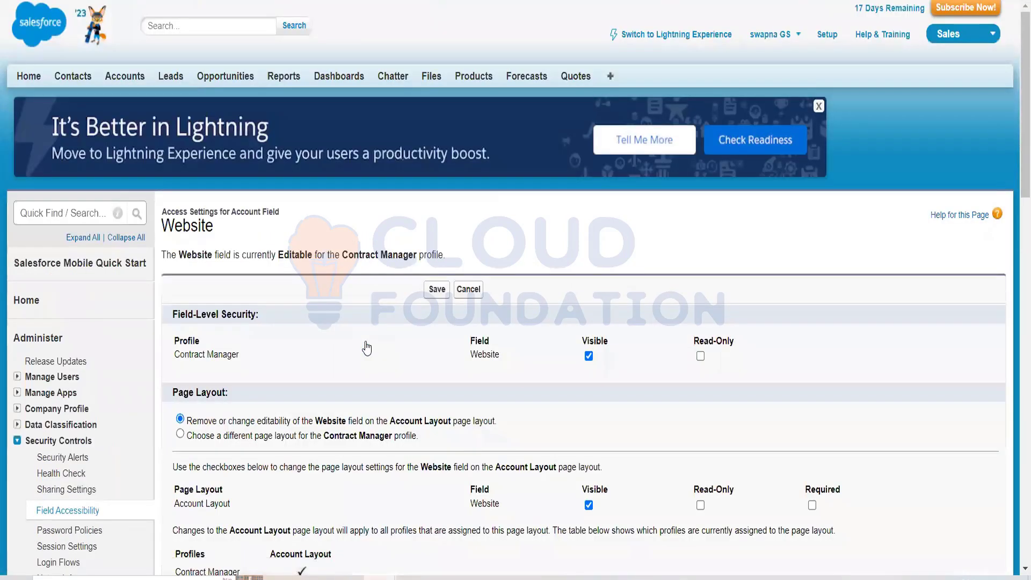
scroll(367, 348, "down", 2)
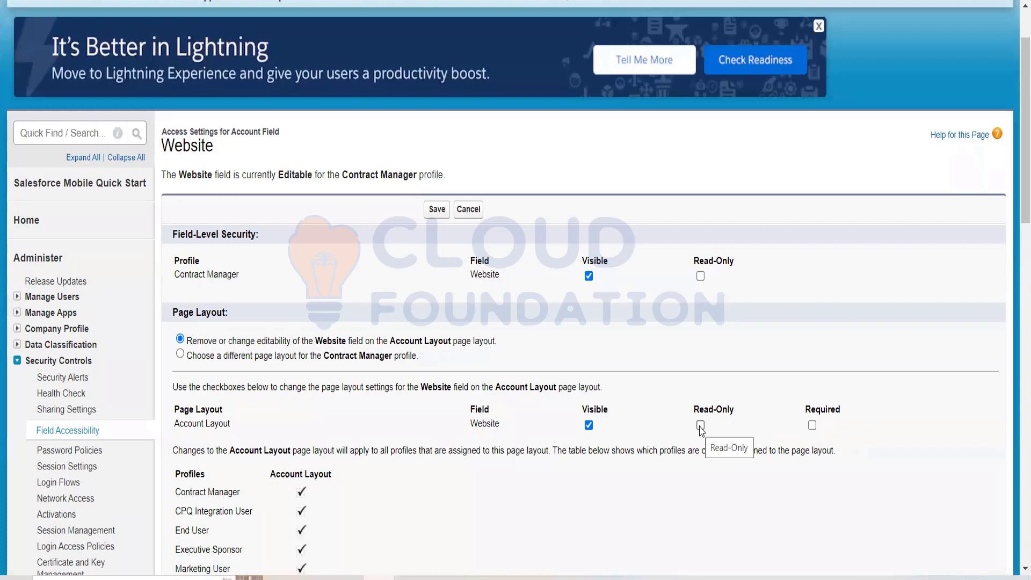
scroll(554, 433, "down", 2)
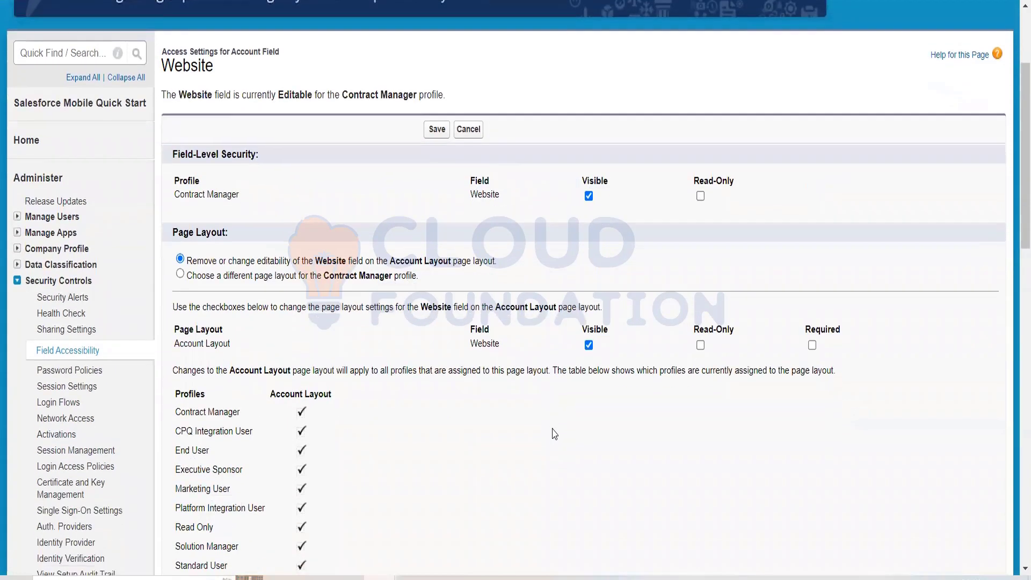
scroll(552, 428, "down", 4)
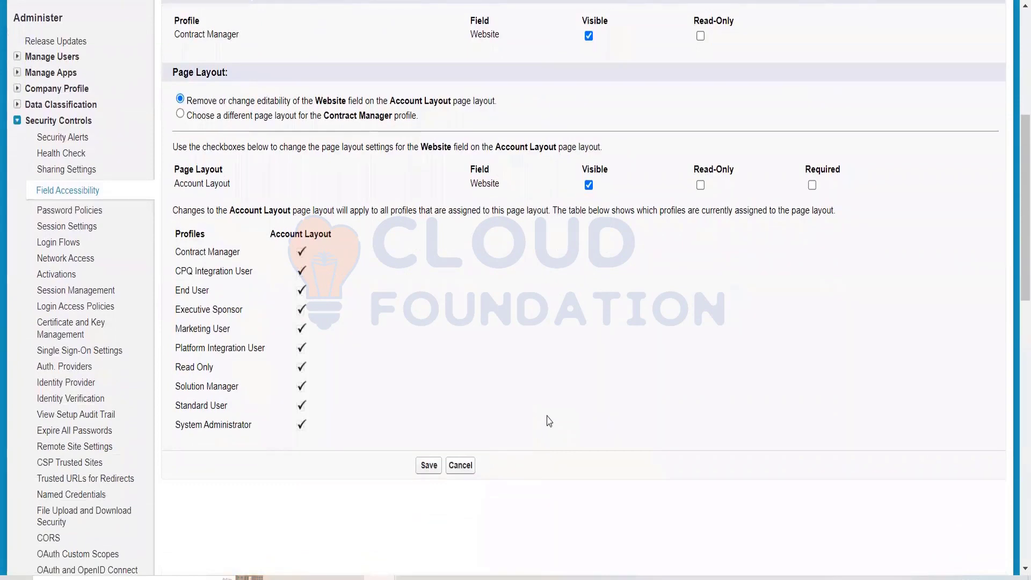
scroll(548, 413, "up", 4)
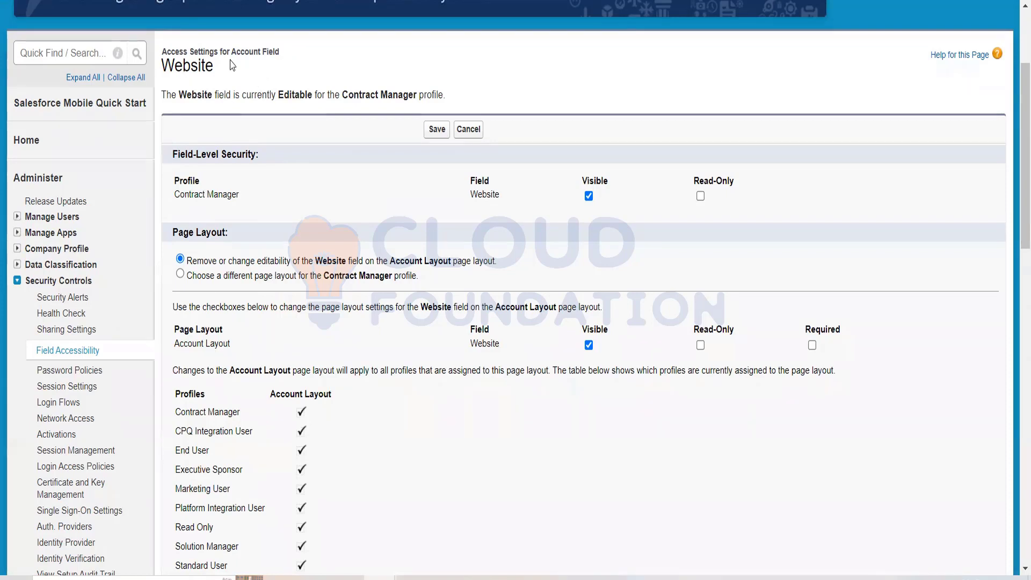
left_click_drag(213, 73, 163, 74)
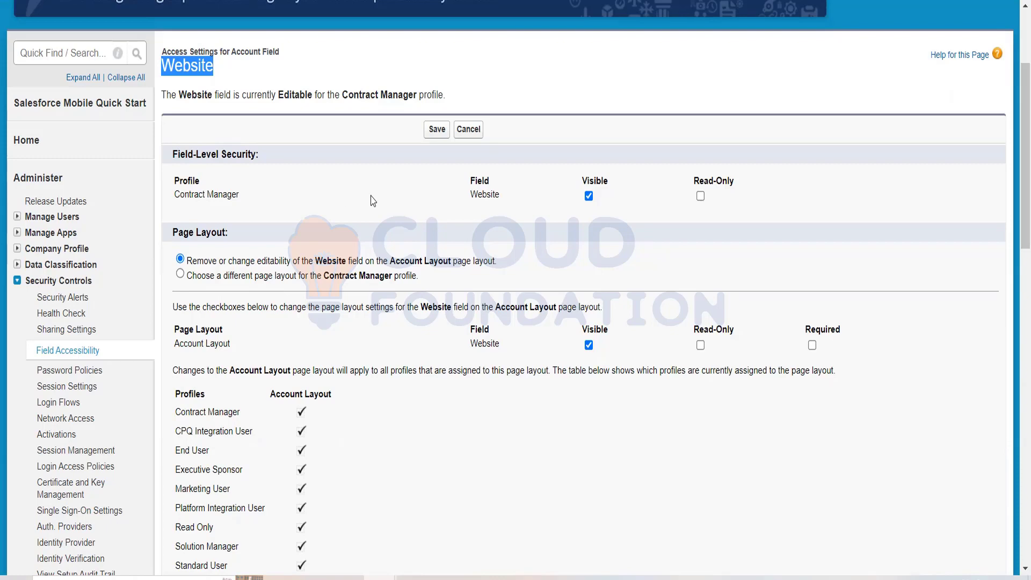
Step: Clear the field-level Visible option of Website for Contract Manager, review the page layout options, and discard the change
left_click(589, 196)
scroll(582, 261, "down", 2)
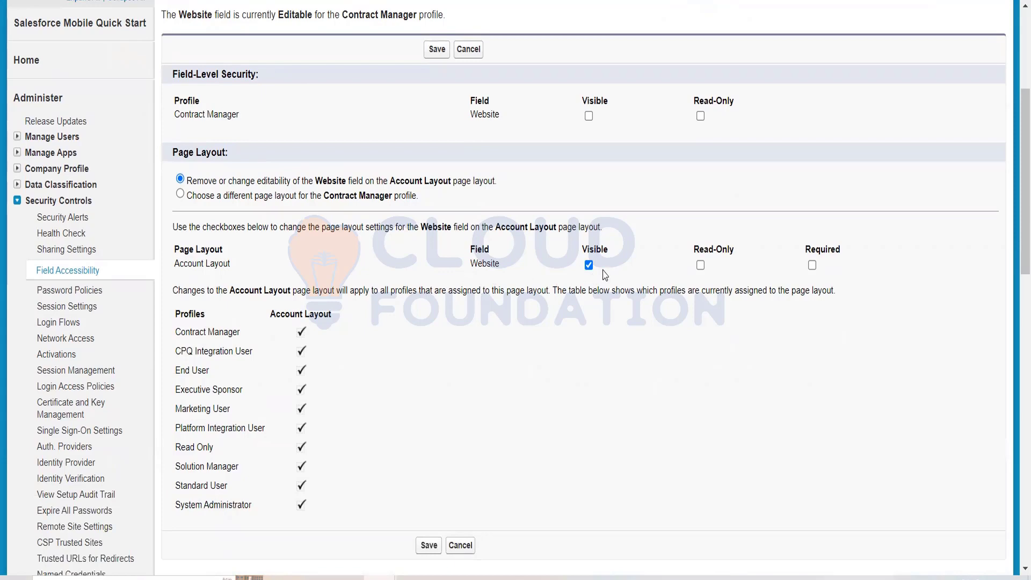
scroll(605, 275, "up", 3)
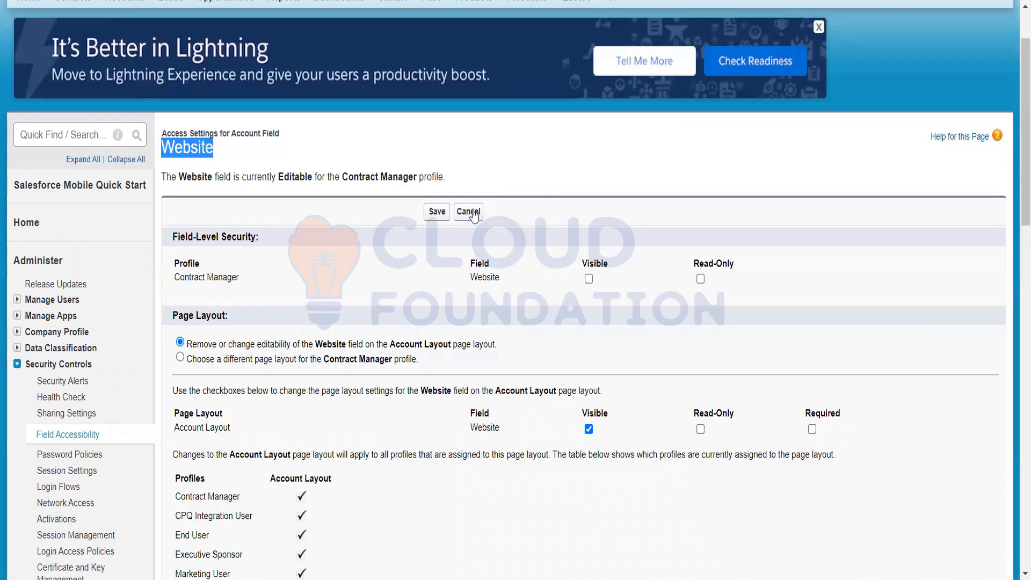
left_click(470, 211)
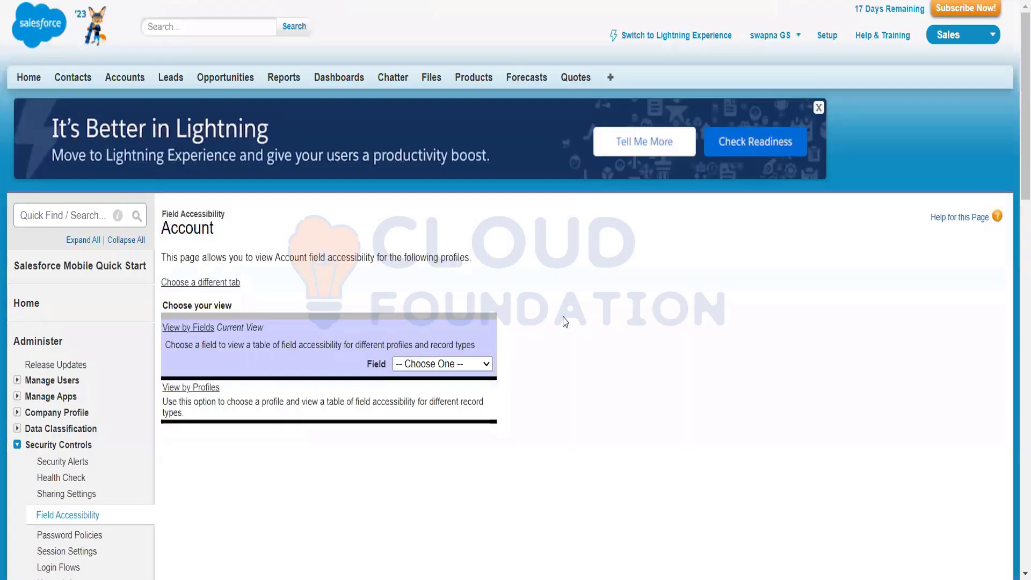
Step: Display the field accessibility table for the Website field again and review the profiles listed in it
scroll(565, 321, "down", 3)
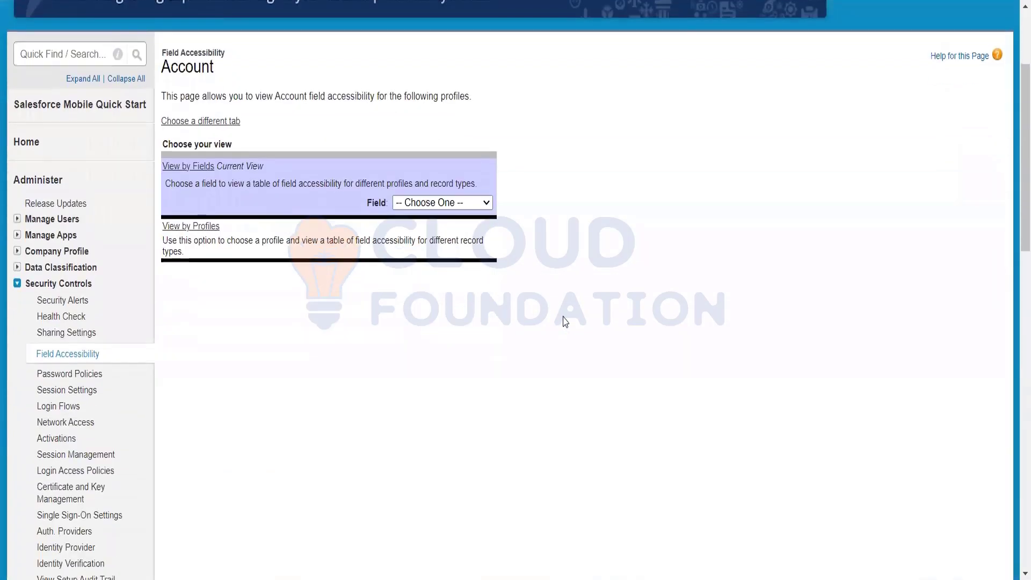
left_click(486, 203)
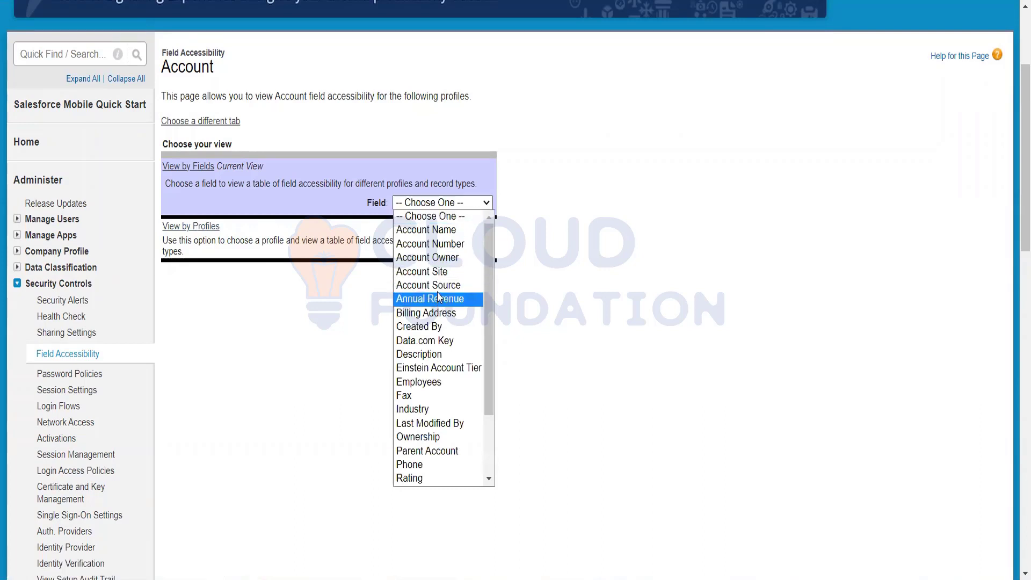
scroll(438, 327, "down", 3)
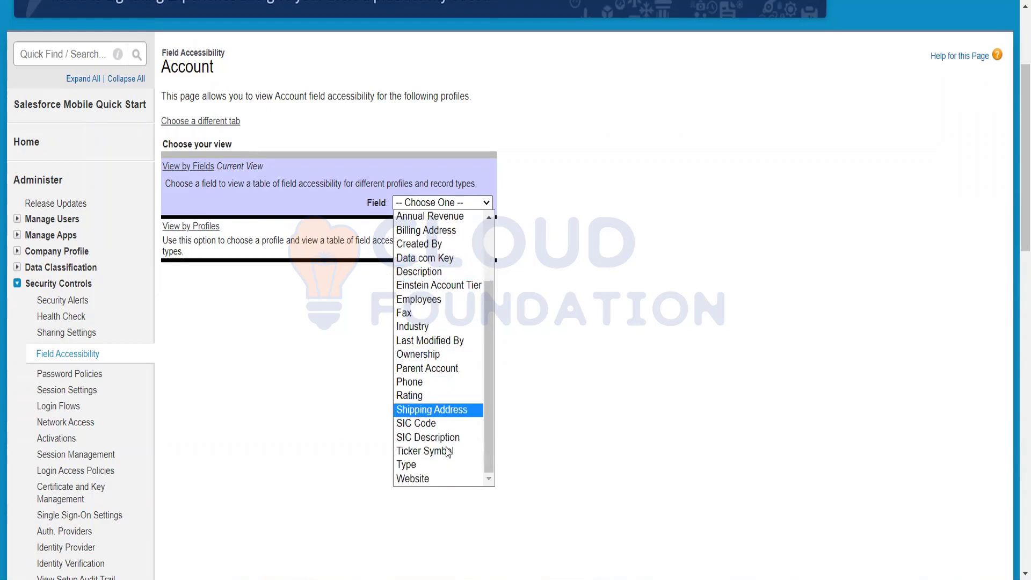
left_click(443, 479)
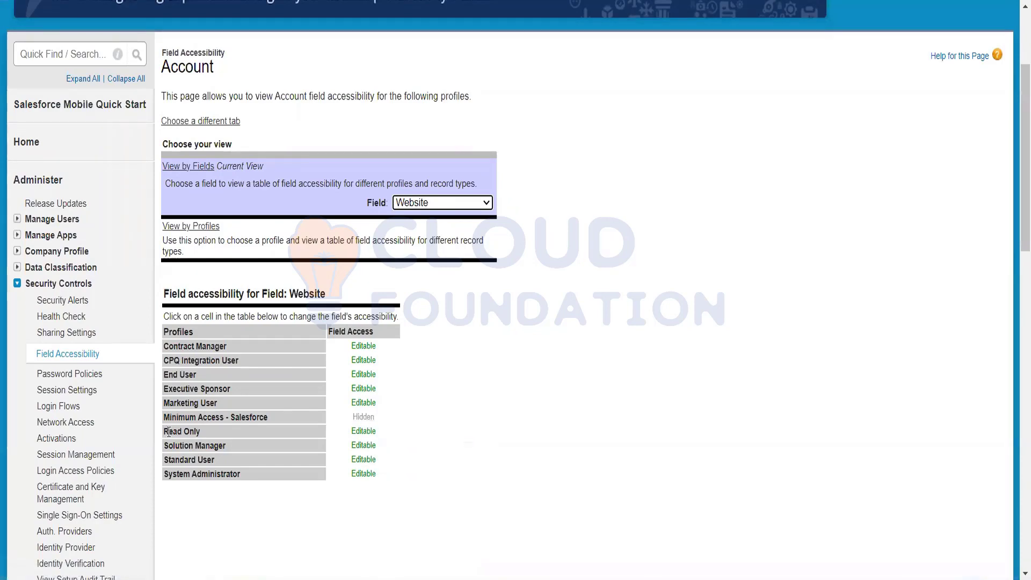
scroll(177, 430, "down", 2)
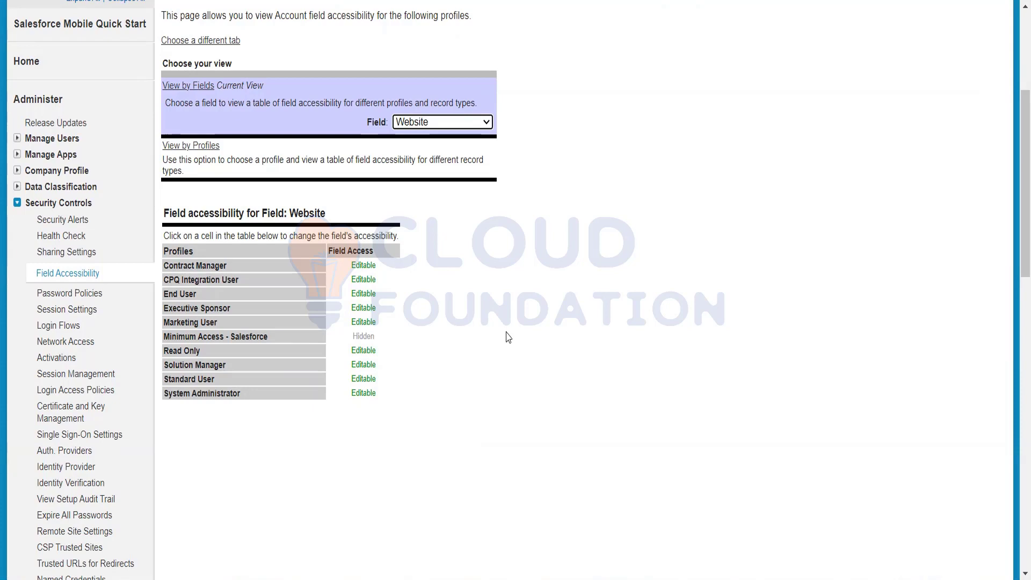
double_click(193, 250)
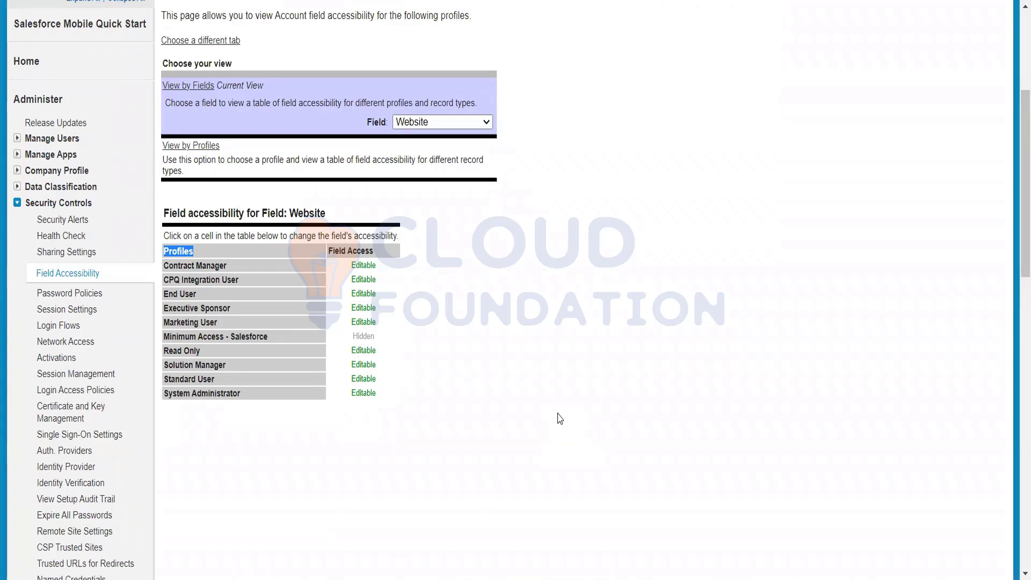
Step: Switch the Account page to View by Profiles and display field accessibility for the Contract Manager profile
left_click(193, 146)
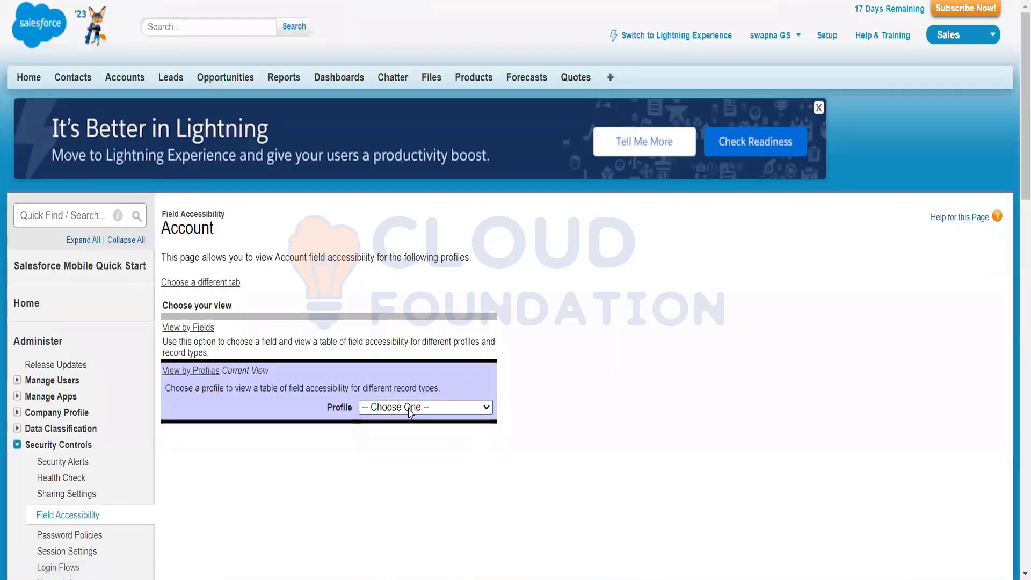
left_click(475, 409)
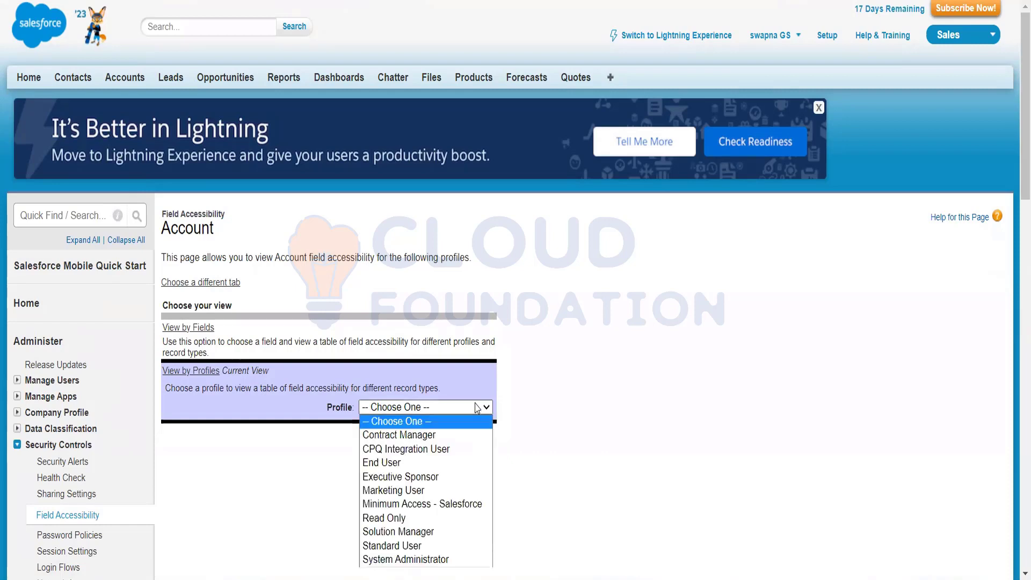
scroll(550, 437, "down", 3)
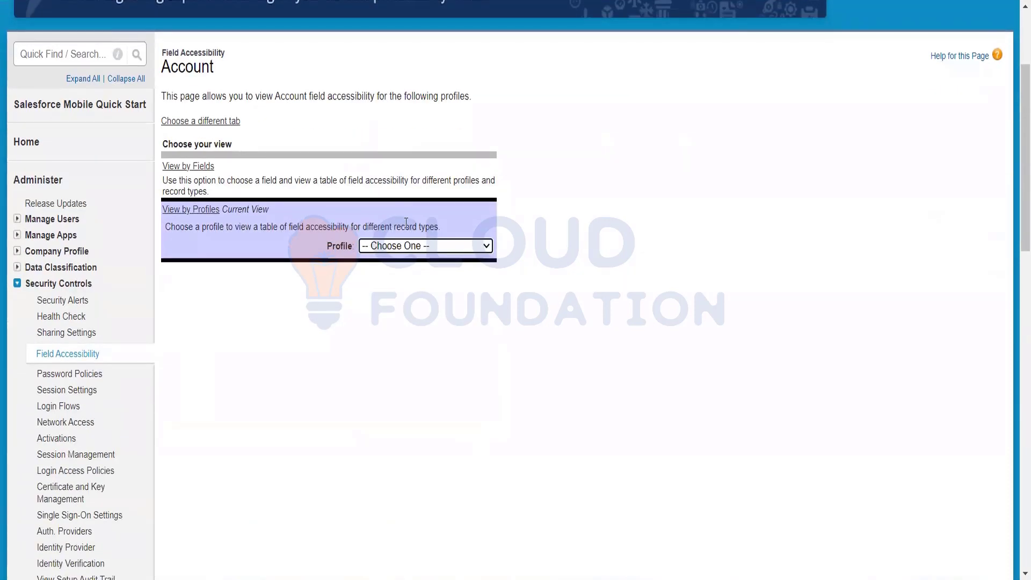
left_click(417, 248)
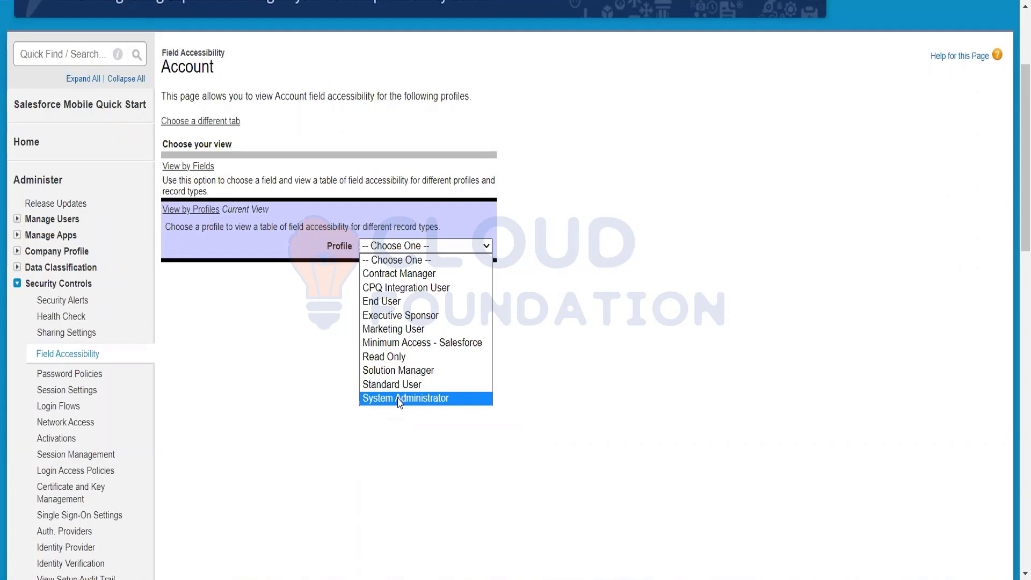
left_click(413, 274)
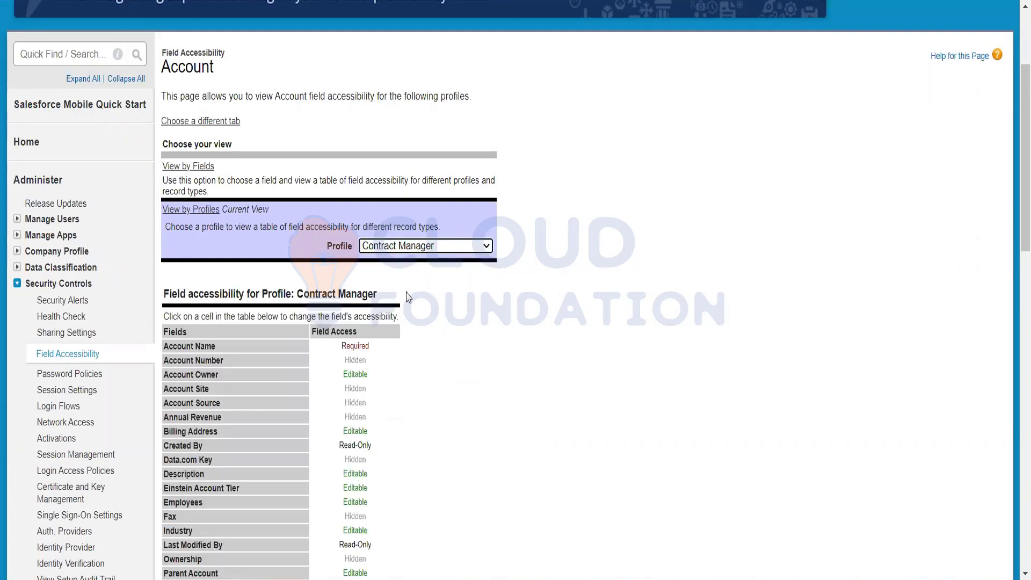
Step: Examine the Contract Manager profile's access level for each Account field, from Website up to Account Name, including the access explanations
scroll(513, 435, "down", 5)
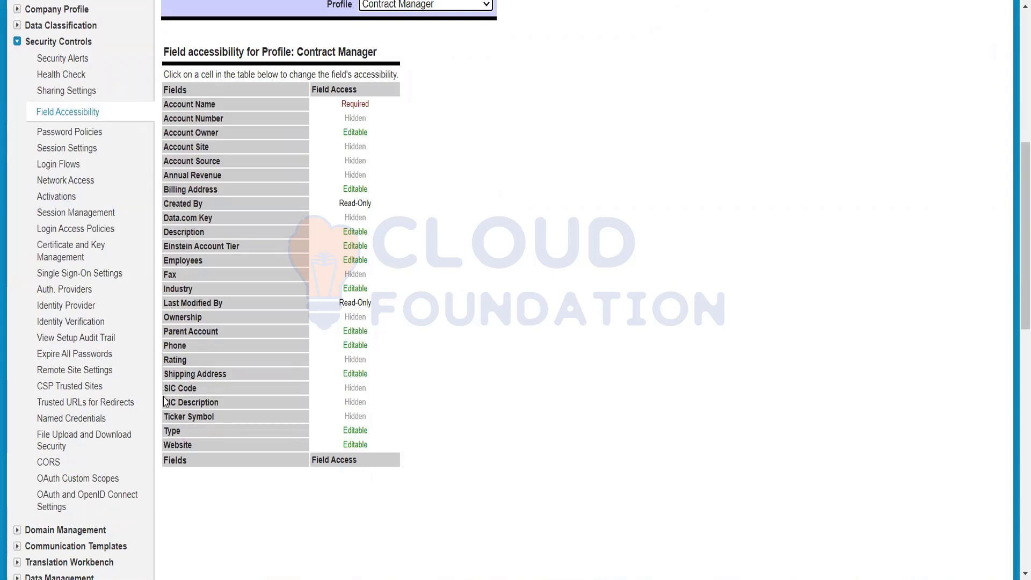
mouse_move(336, 450)
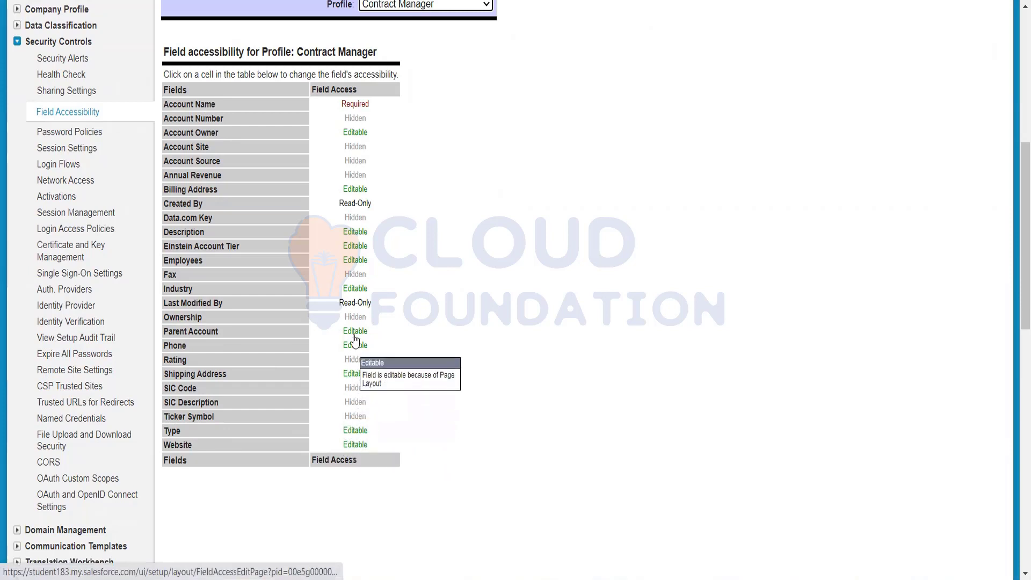
mouse_move(358, 304)
mouse_move(363, 220)
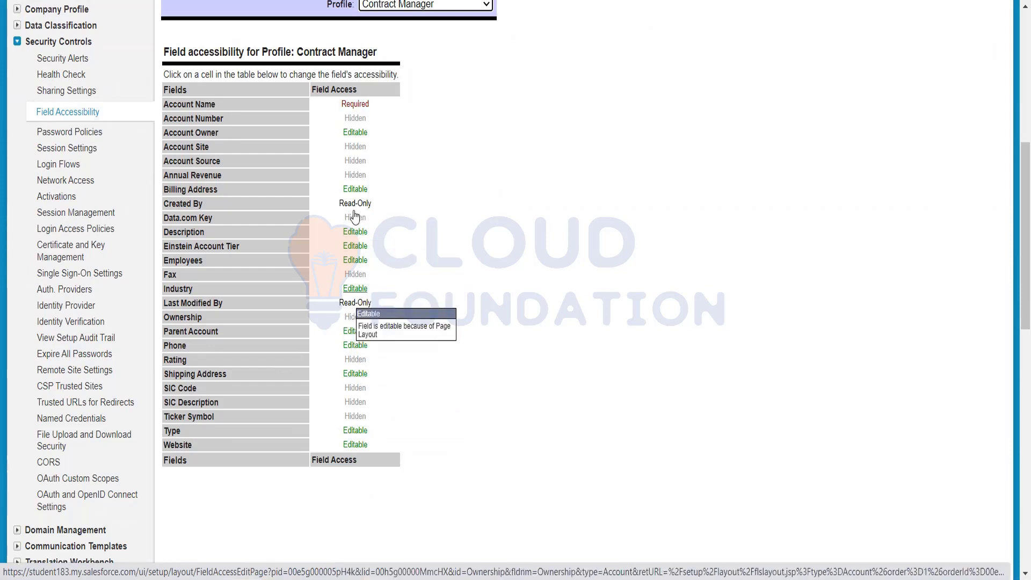
mouse_move(354, 106)
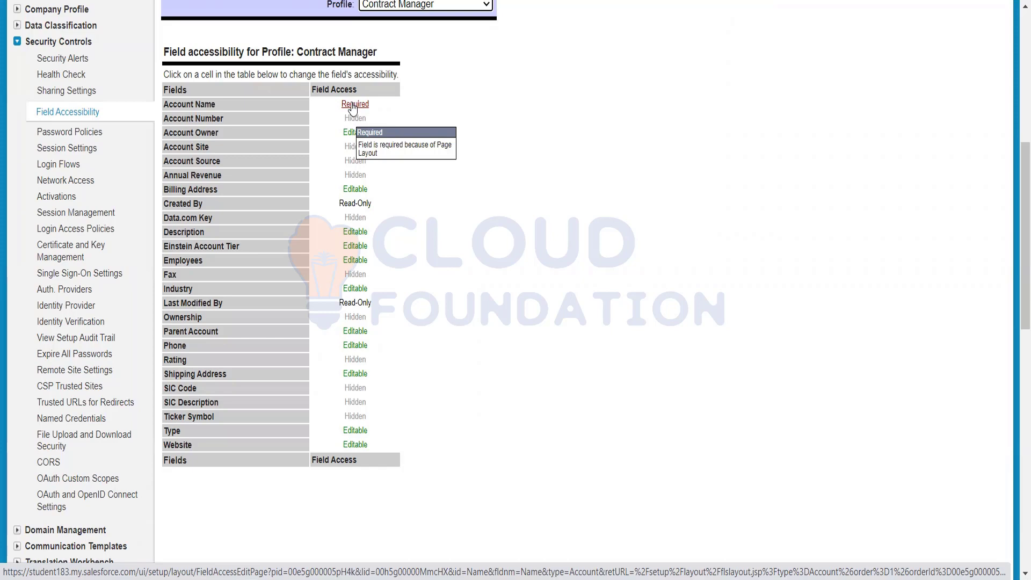
scroll(372, 147, "up", 3)
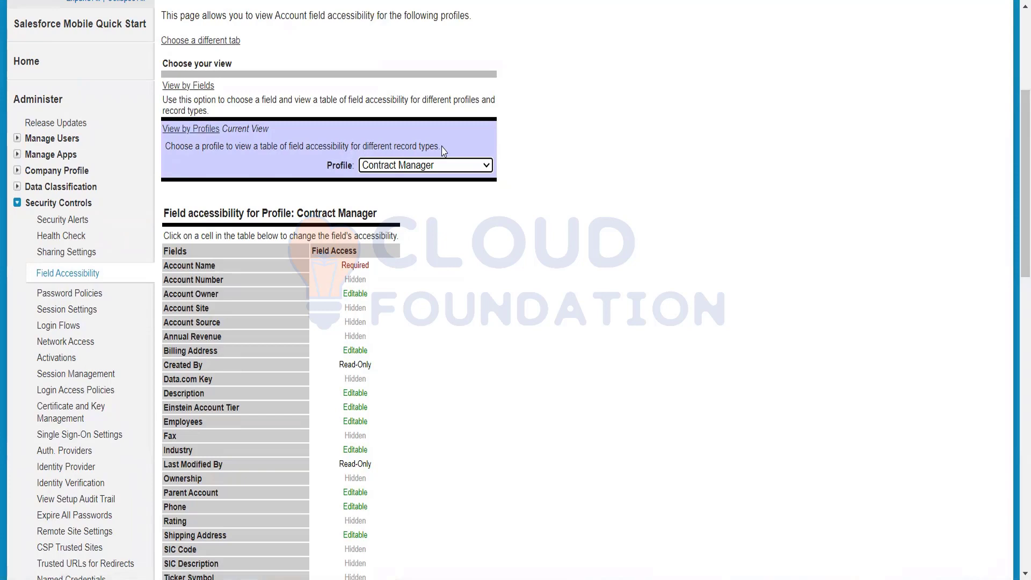
scroll(416, 268, "down", 3)
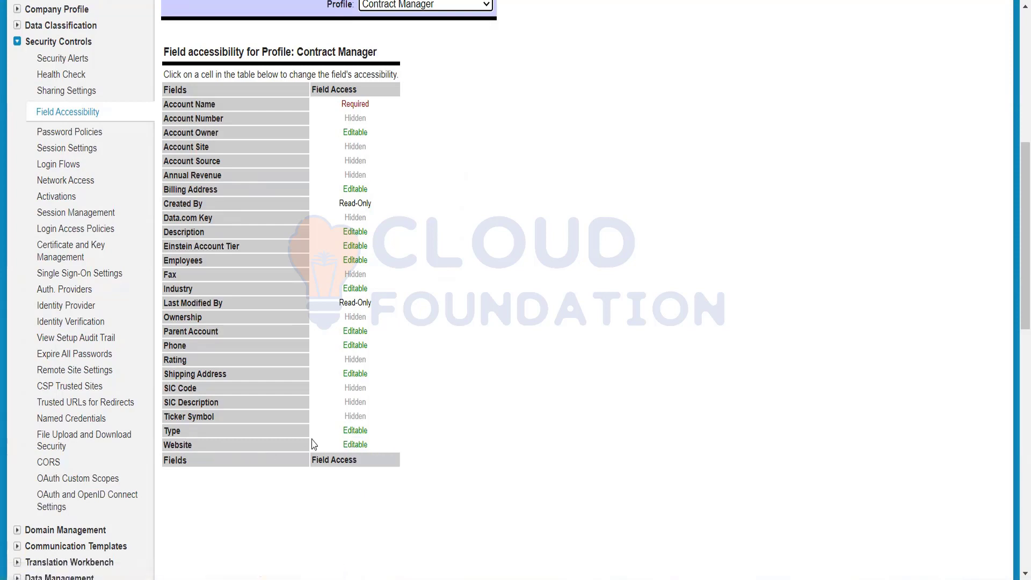
Step: Open the Type field's access settings for the Contract Manager profile, review them, and return to the Account field accessibility page
left_click(355, 431)
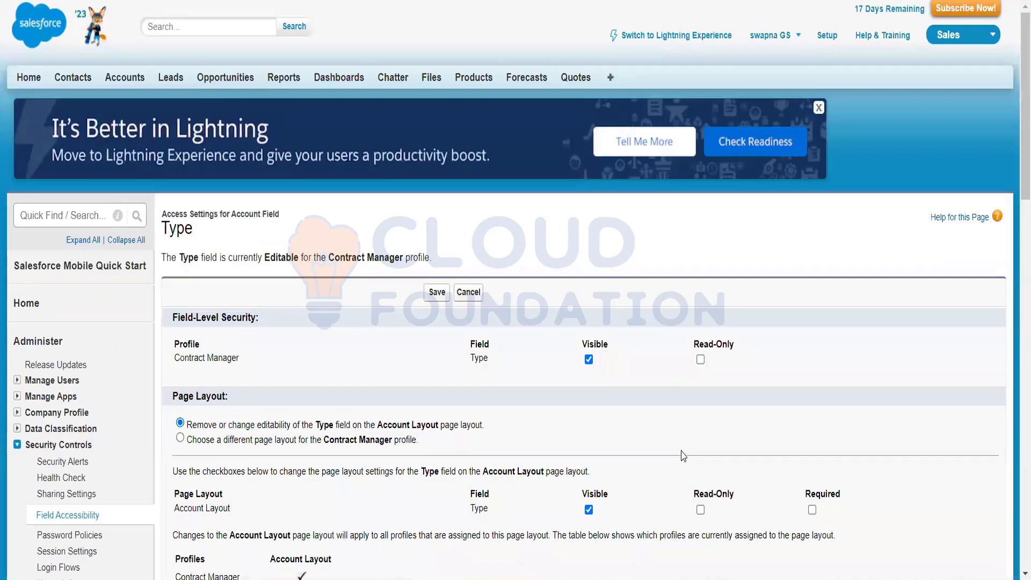
scroll(684, 454, "down", 3)
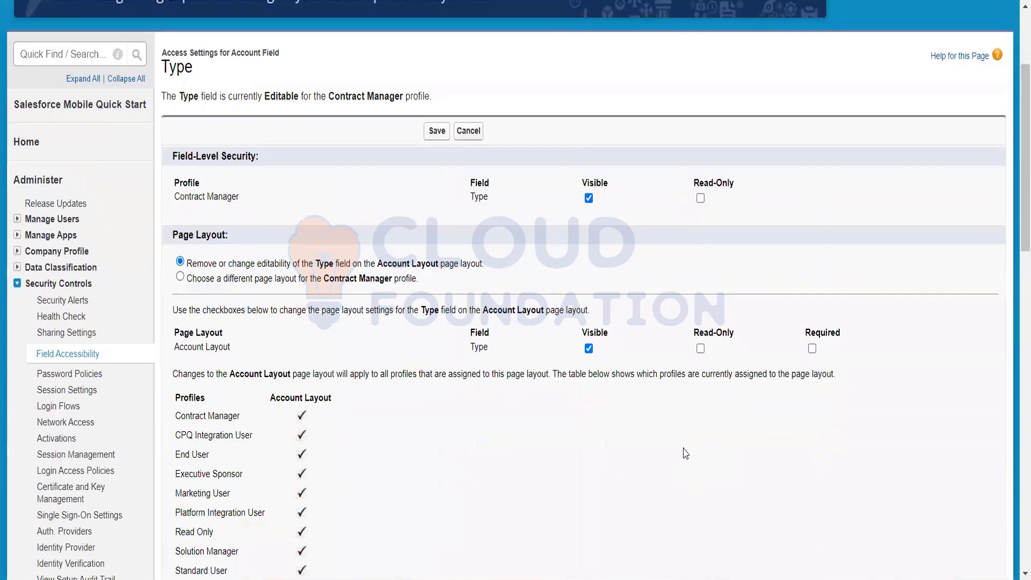
scroll(685, 453, "up", 3)
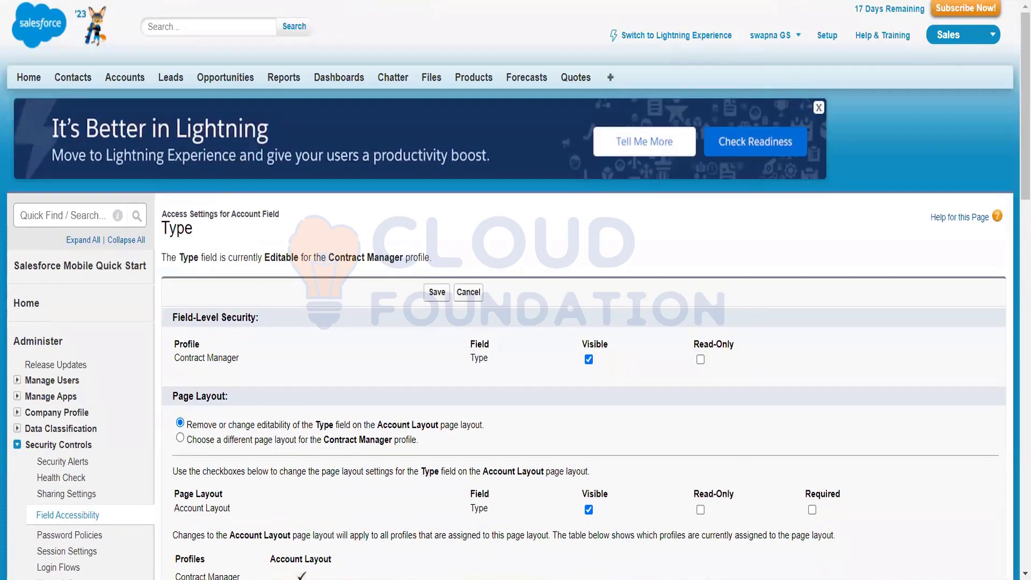
scroll(456, 434, "up", 6)
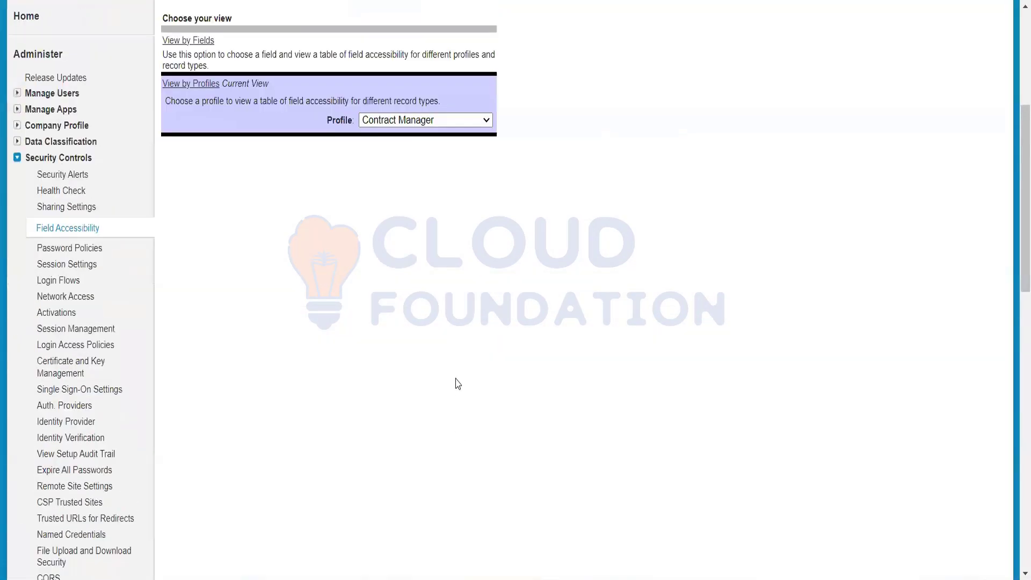
Step: Reload the Account field accessibility table for the Contract Manager profile and go to its Type and Website rows
left_click(440, 329)
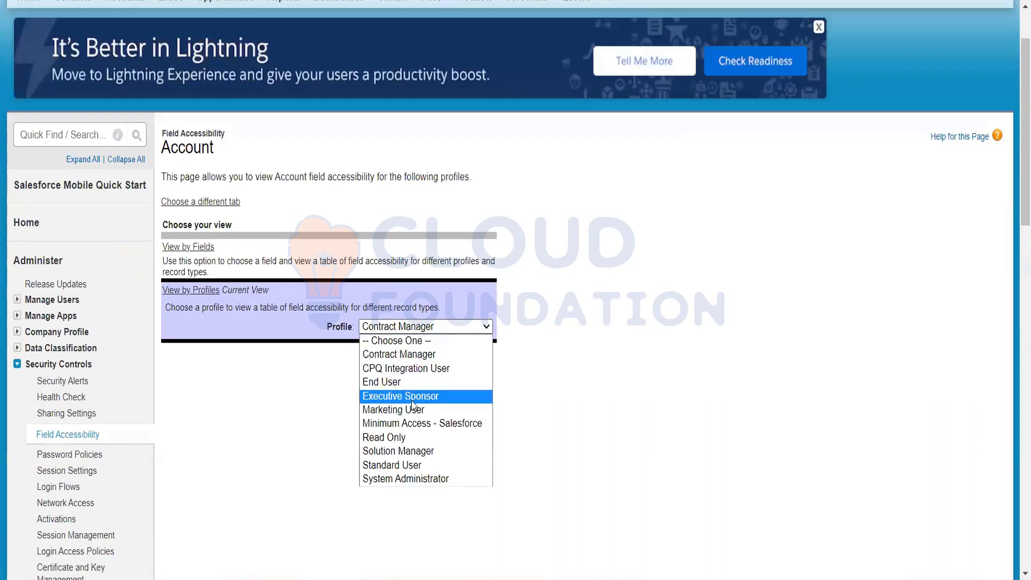
left_click(424, 354)
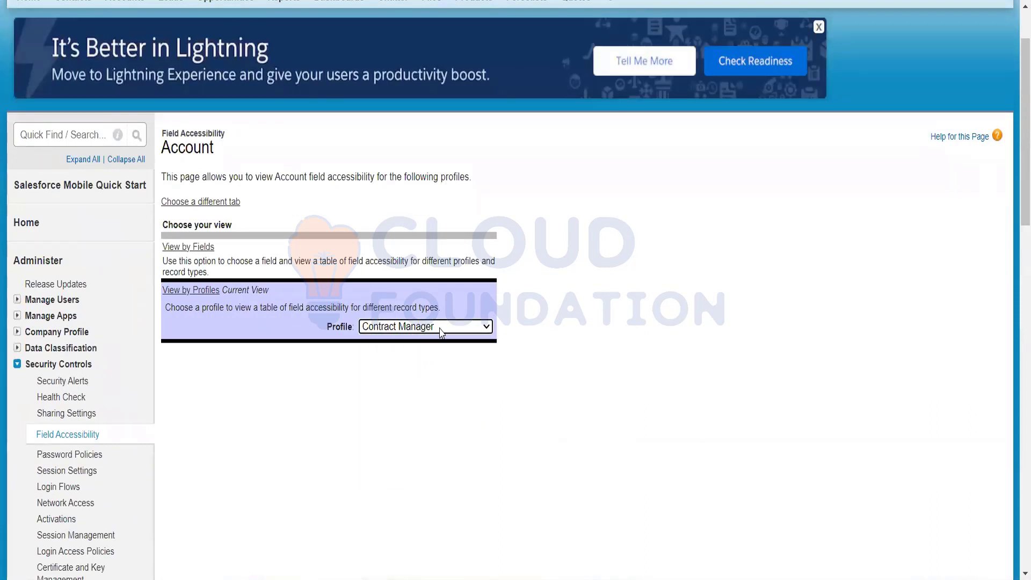
scroll(429, 375, "down", 6)
scroll(455, 368, "up", 3)
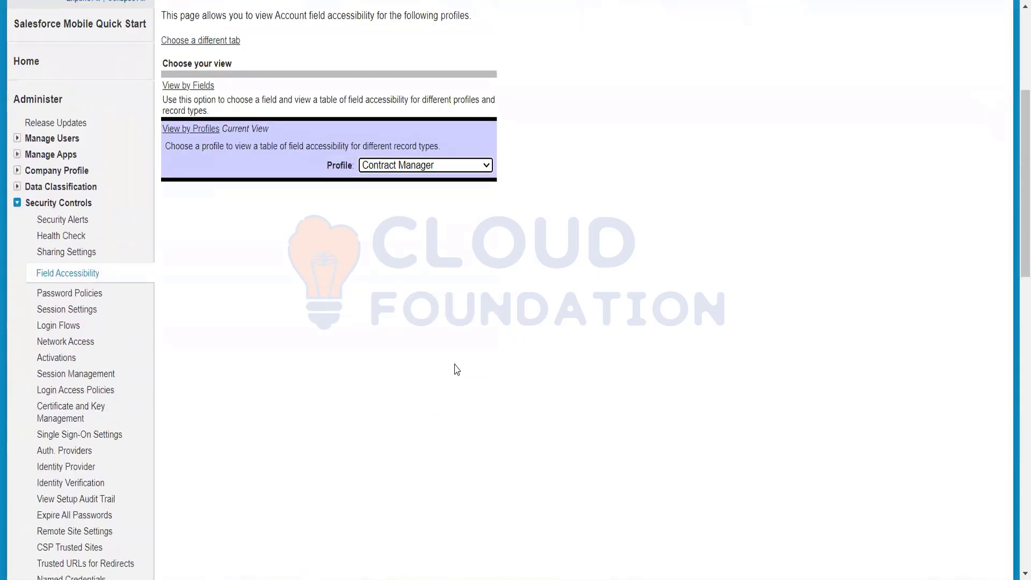
left_click(489, 165)
left_click(408, 192)
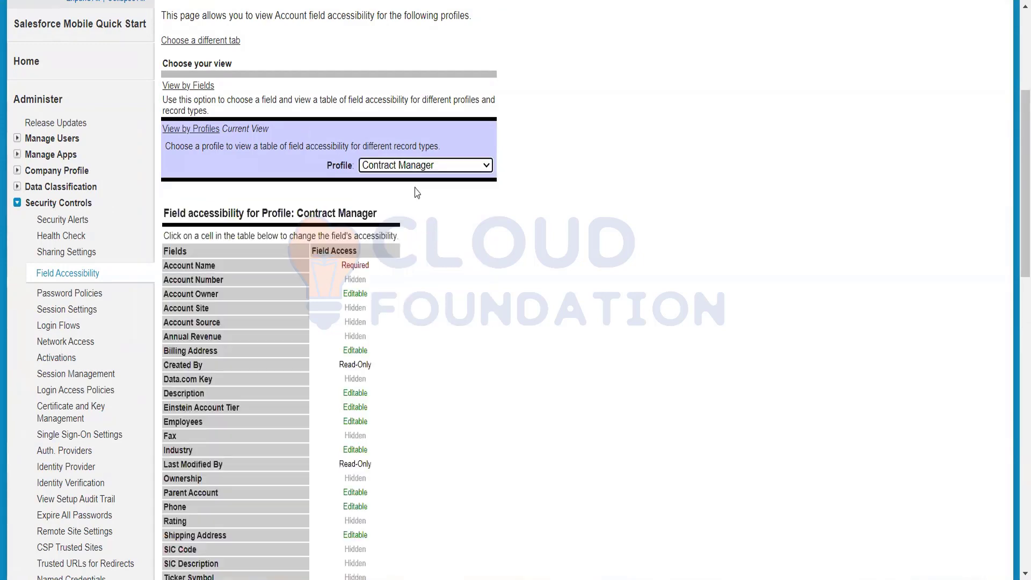
scroll(355, 467, "down", 5)
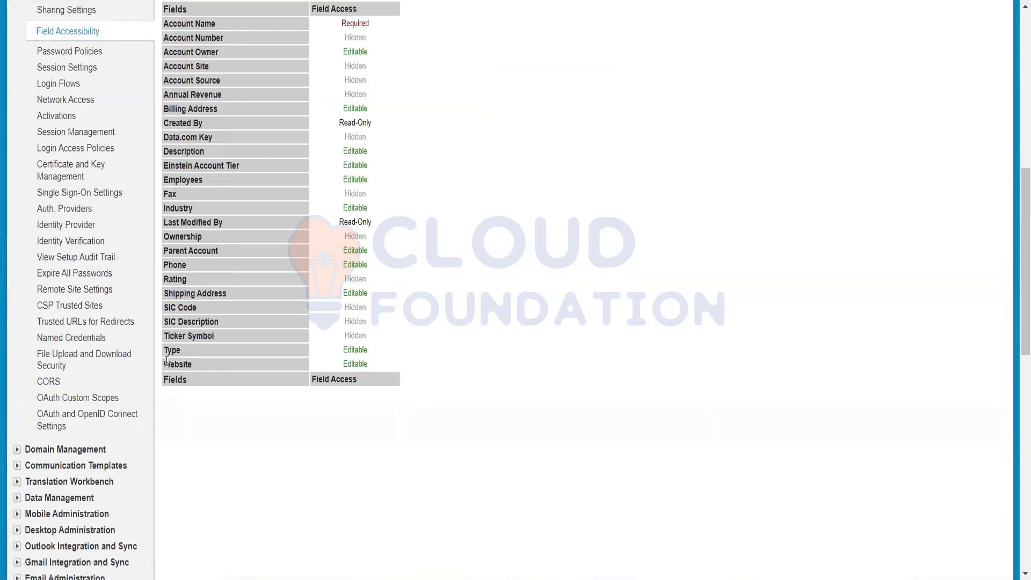
Step: Review the Website field's access settings for Contract Manager, clear its field-level Visible option, and save the change
mouse_move(367, 369)
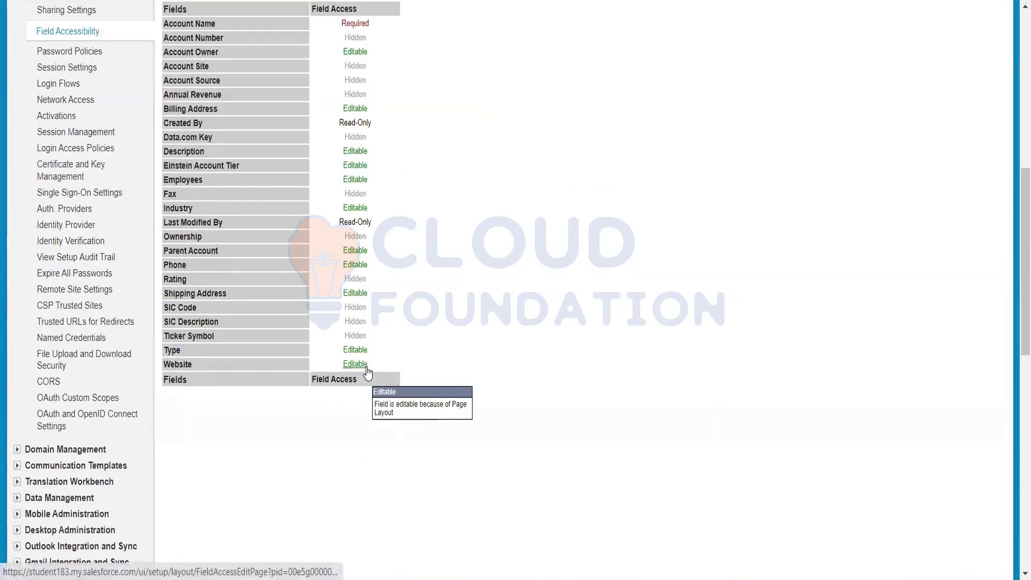
left_click(367, 370)
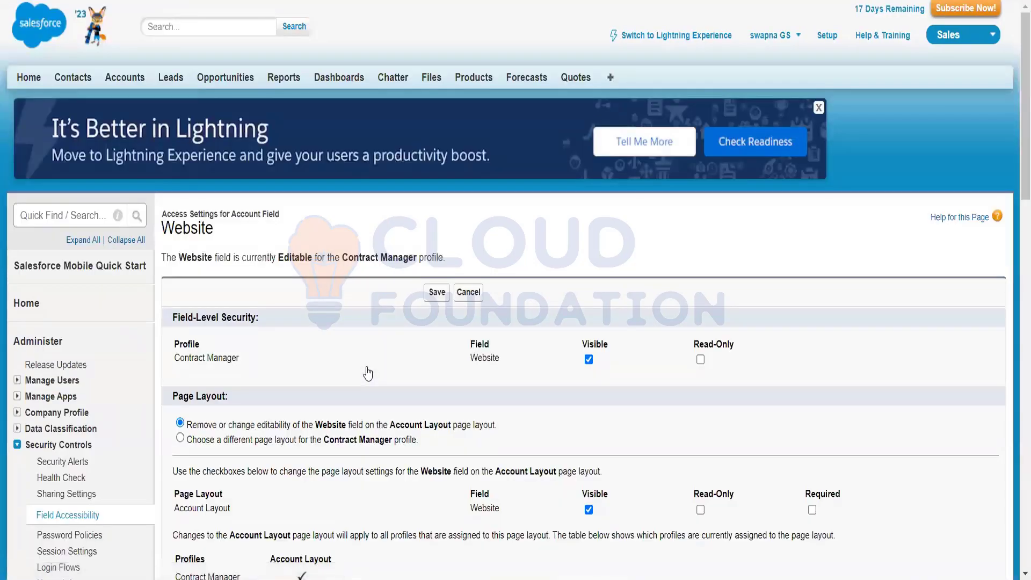
scroll(368, 373, "down", 2)
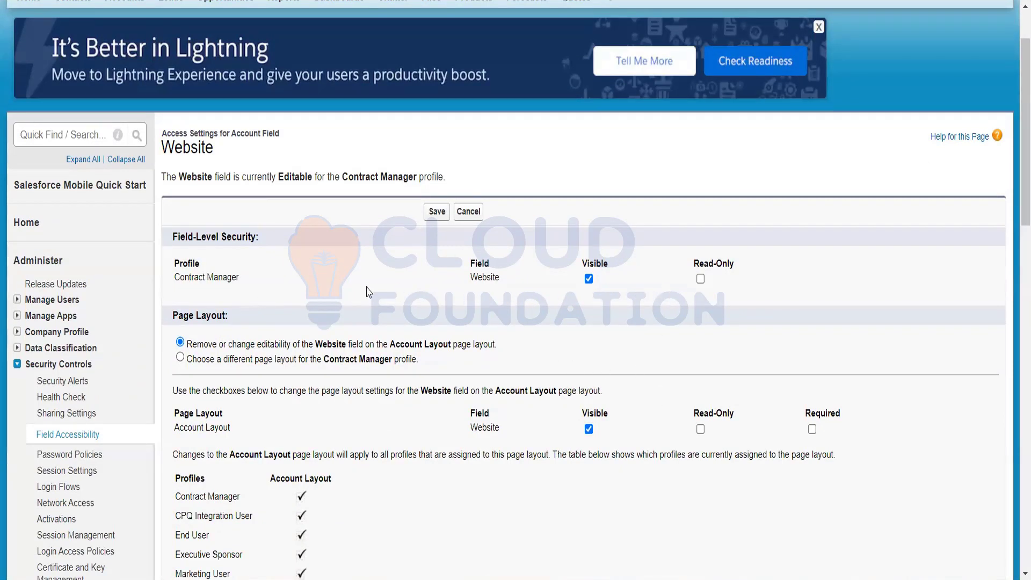
scroll(405, 370, "down", 2)
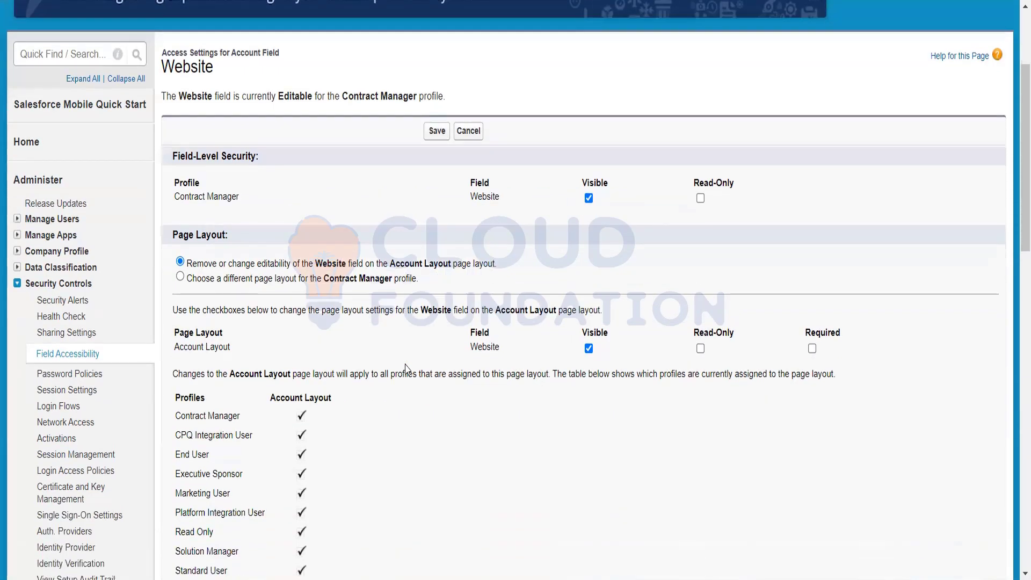
scroll(406, 369, "down", 2)
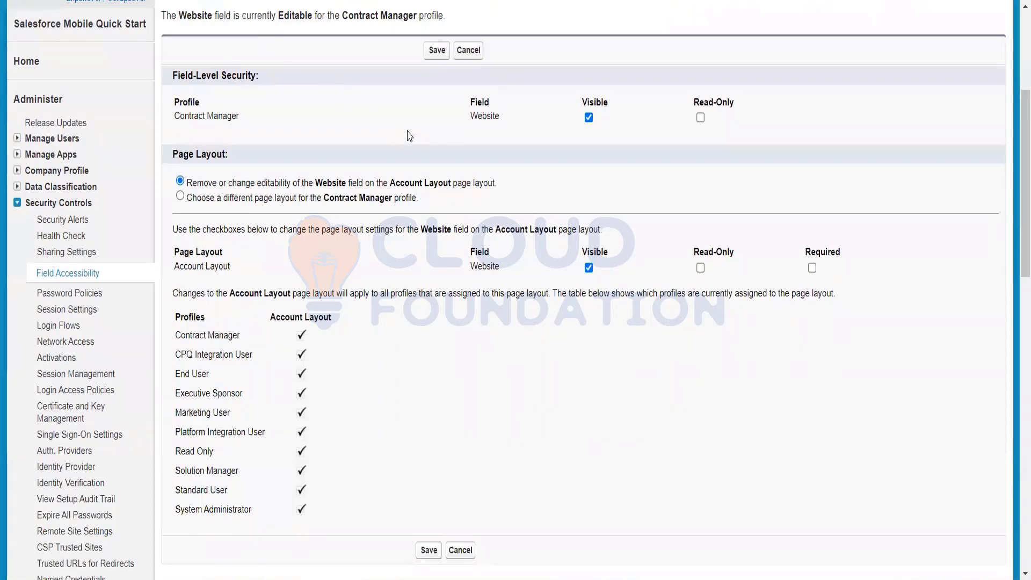
scroll(410, 136, "up", 5)
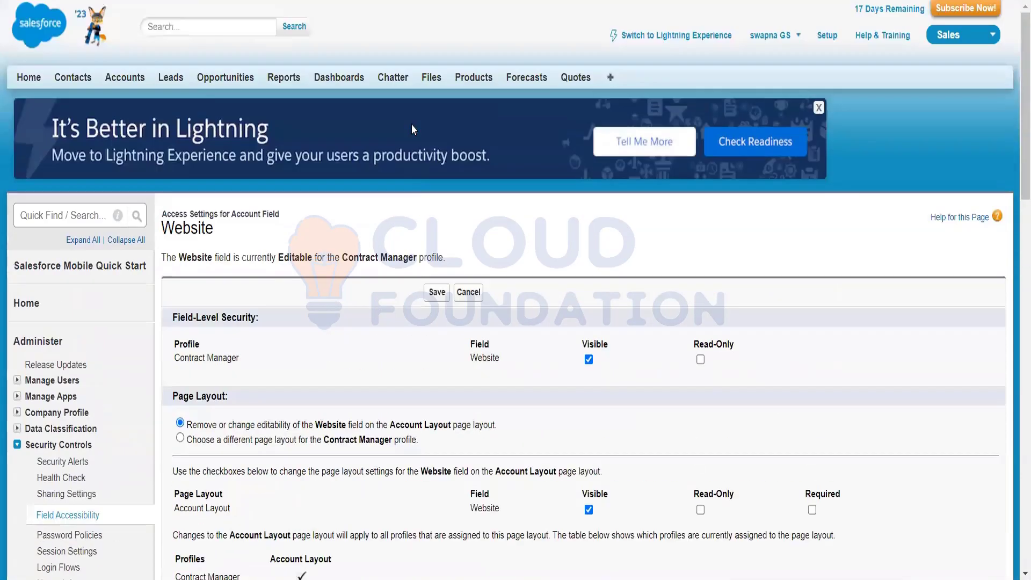
scroll(412, 129, "down", 2)
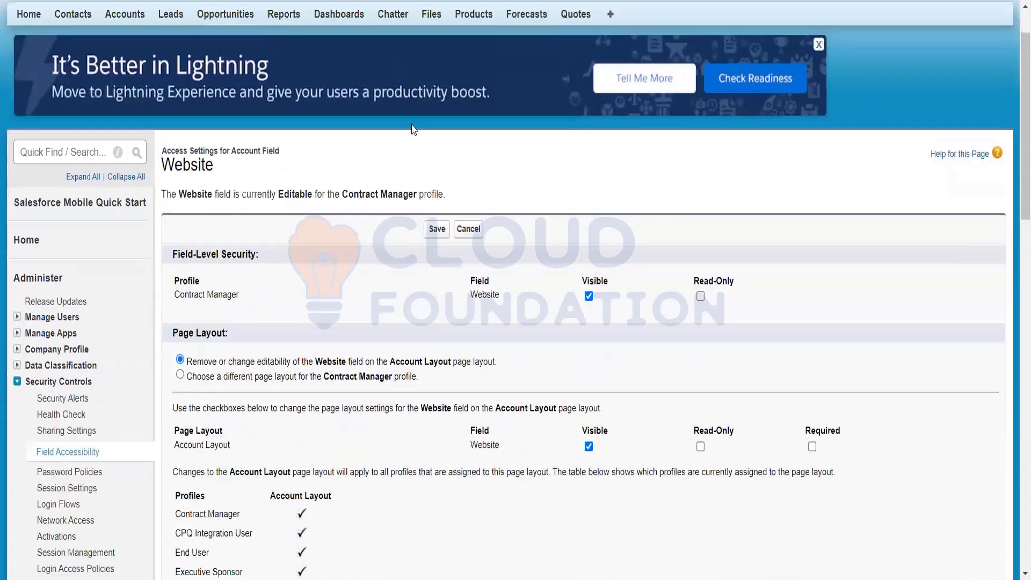
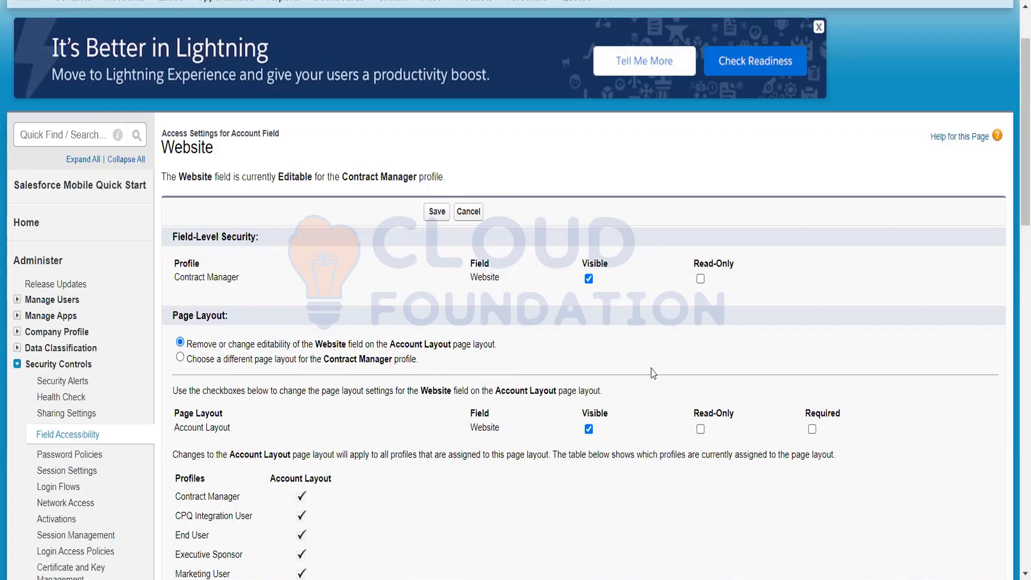
left_click(589, 279)
left_click(436, 212)
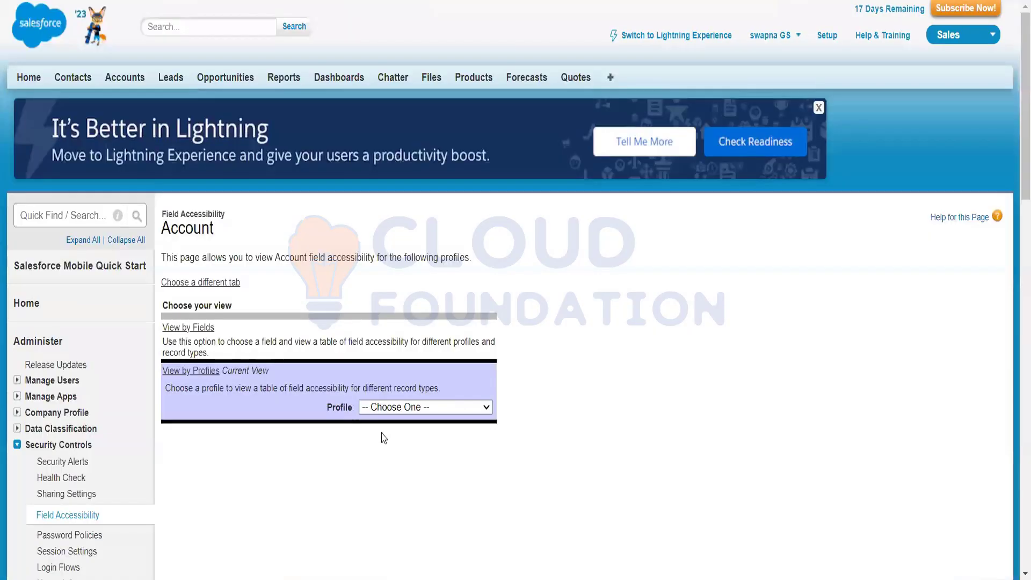
Step: Display field accessibility for the Contract Manager profile and check the access level of the Website field
scroll(406, 419, "down", 5)
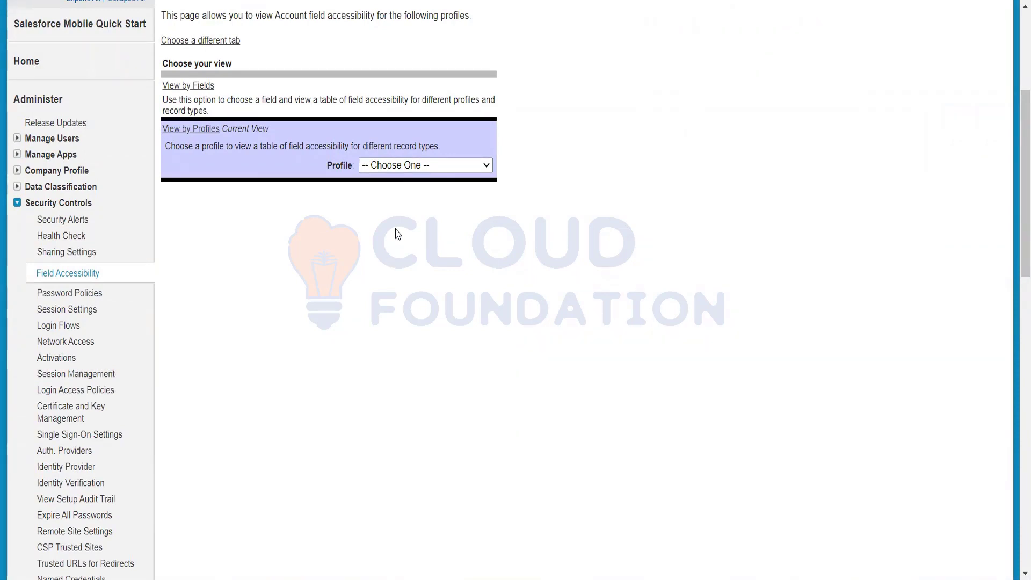
left_click(402, 167)
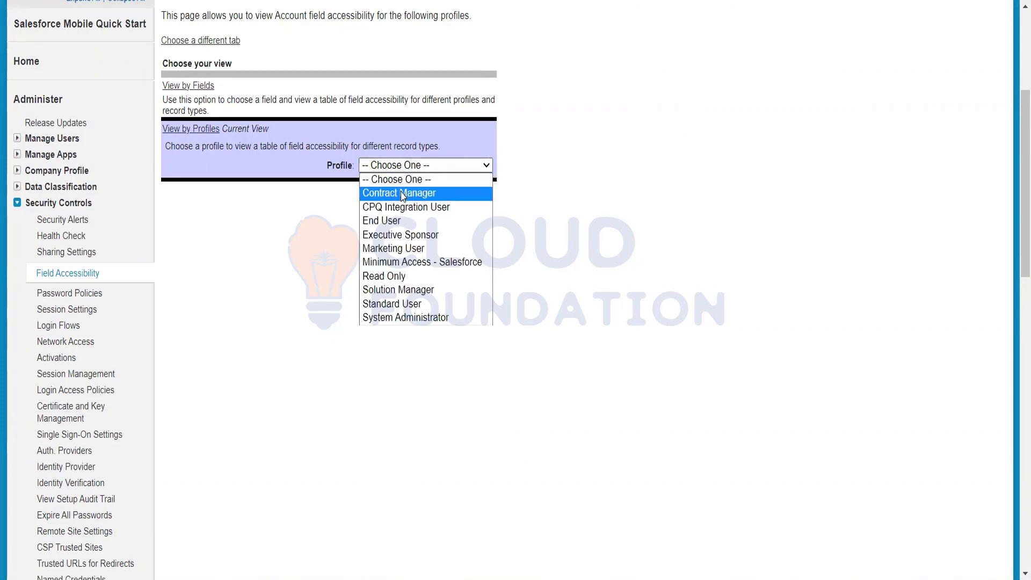
left_click(646, 290)
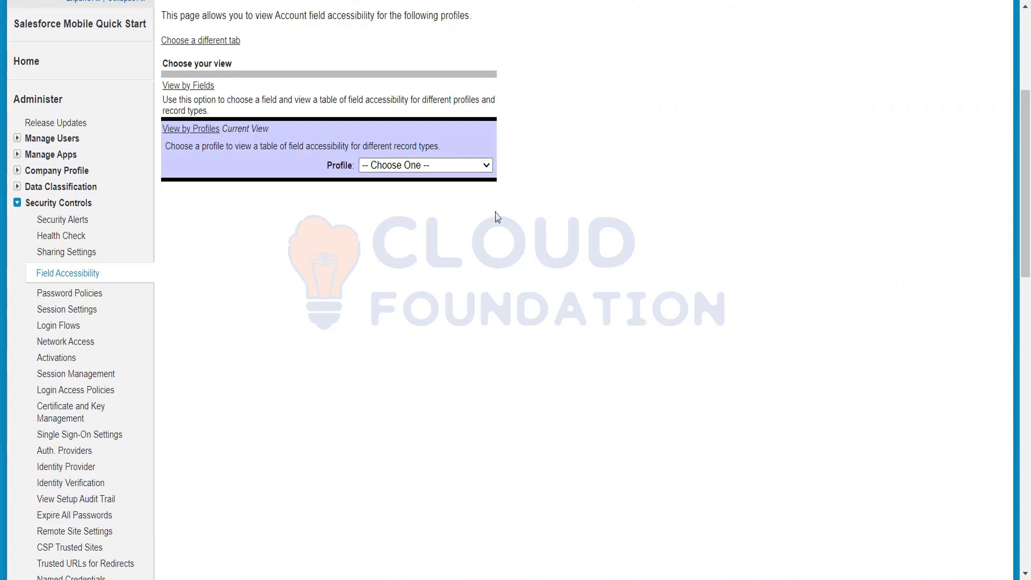
left_click(424, 165)
left_click(397, 191)
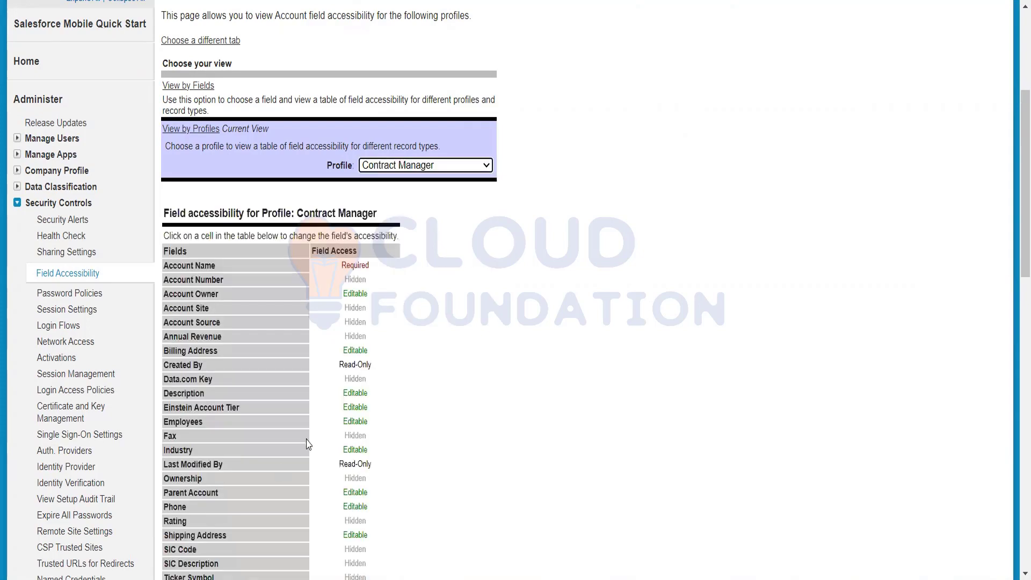
scroll(308, 444, "down", 6)
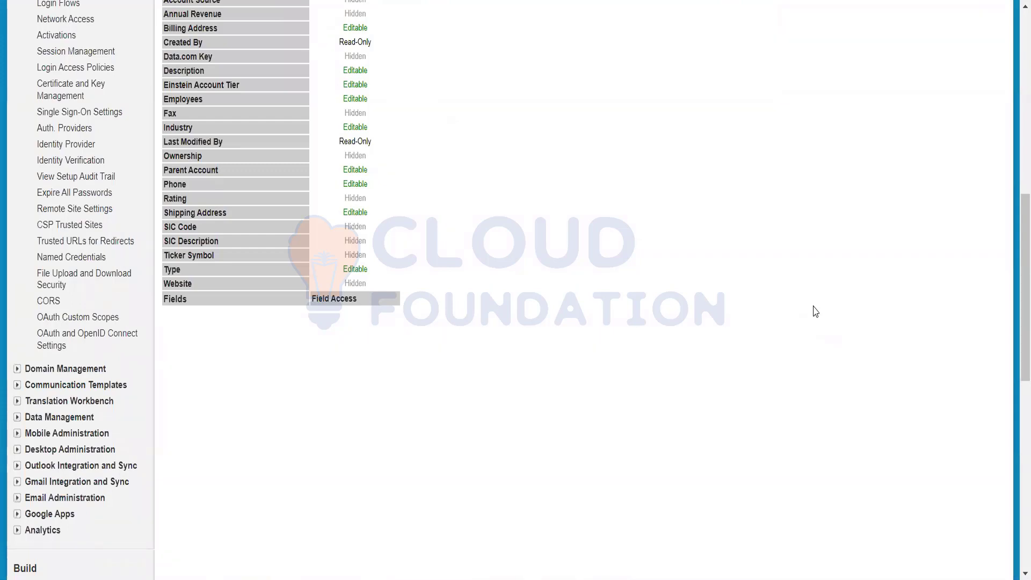
Step: Make the Website field visible for the Contract Manager profile in field-level security and save the setting
mouse_move(362, 292)
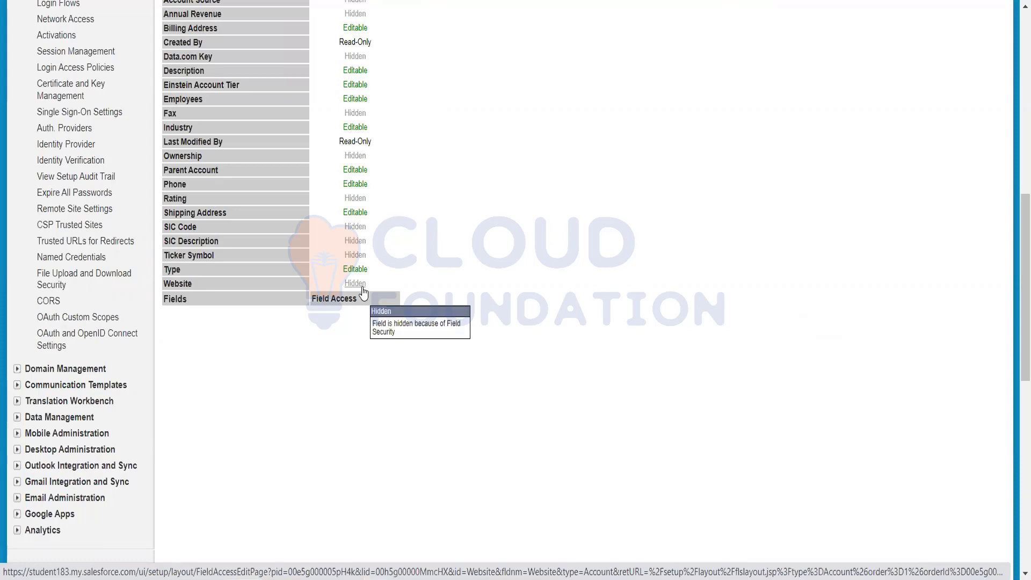
left_click(362, 291)
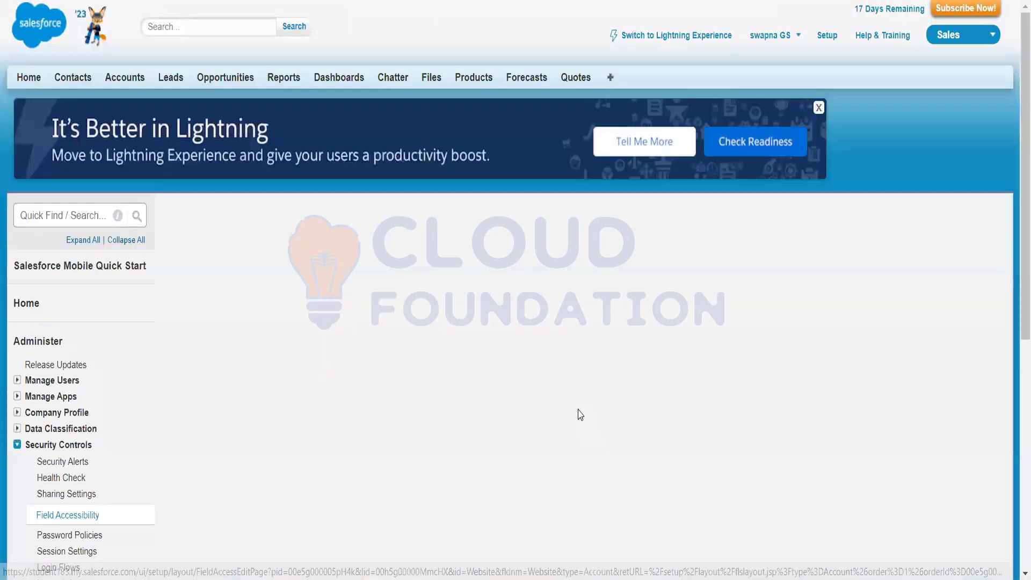
left_click(589, 360)
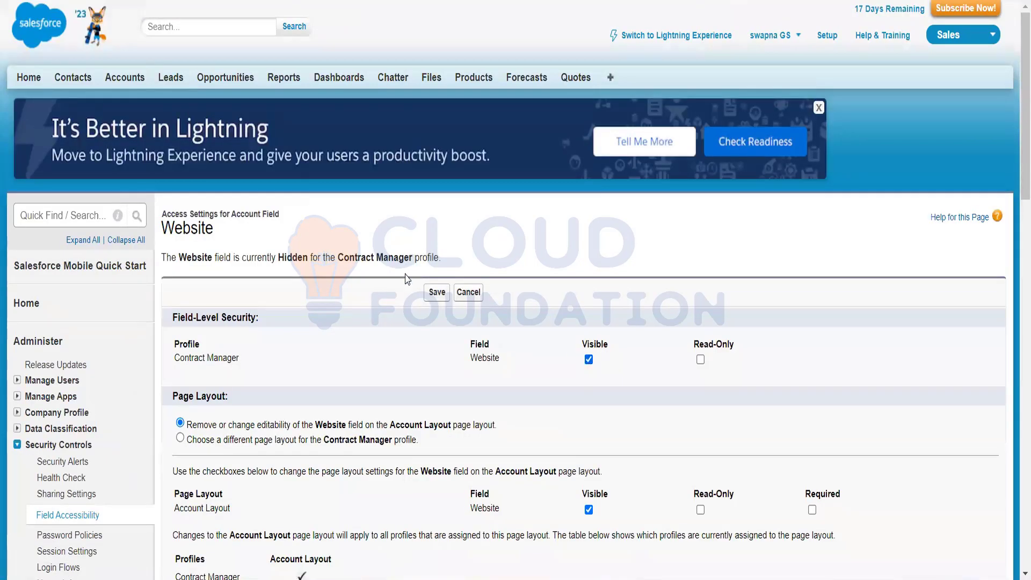
left_click(435, 293)
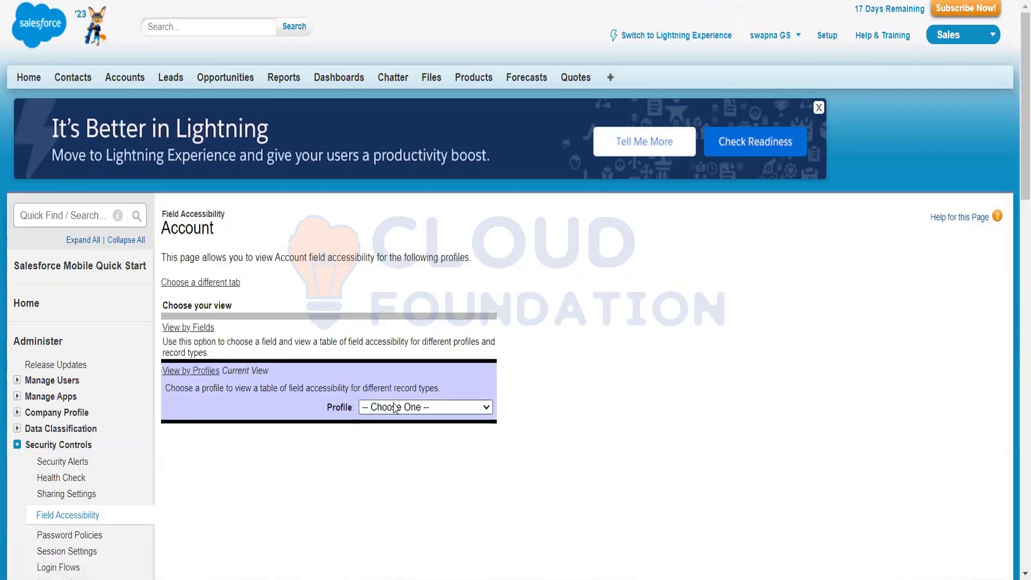
Step: Display the Contract Manager profile's field accessibility table again and verify the access explanation for Website
left_click(396, 407)
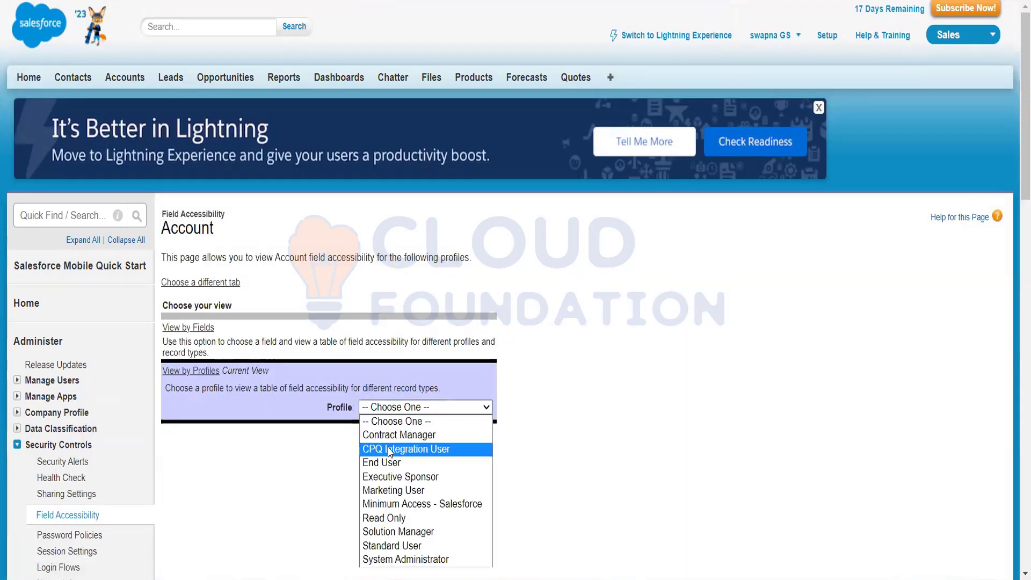
left_click(398, 435)
scroll(376, 302, "down", 6)
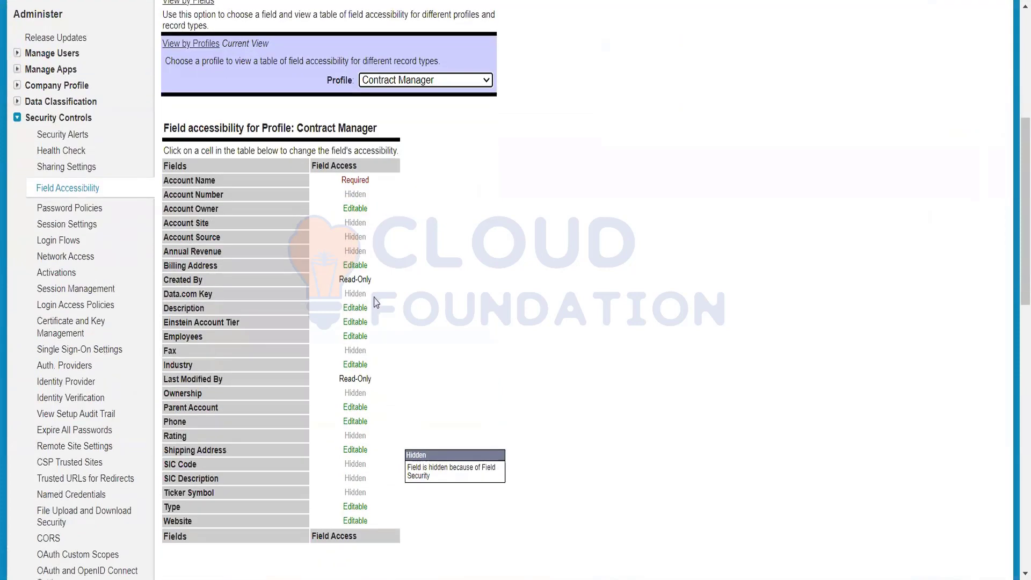
scroll(375, 302, "down", 4)
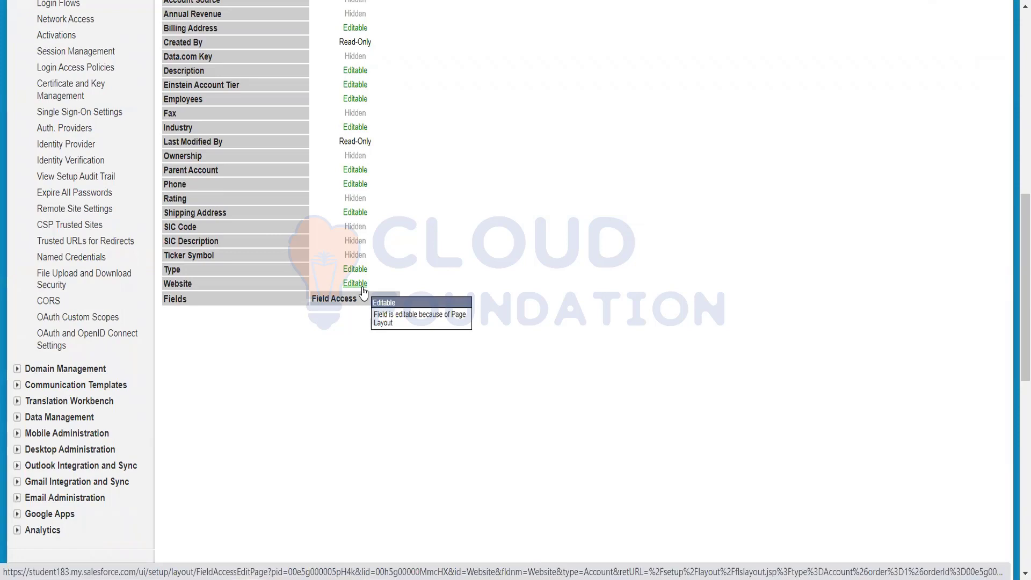
Step: Open the Account Name field's access settings for the Contract Manager profile and review them
scroll(363, 291, "up", 5)
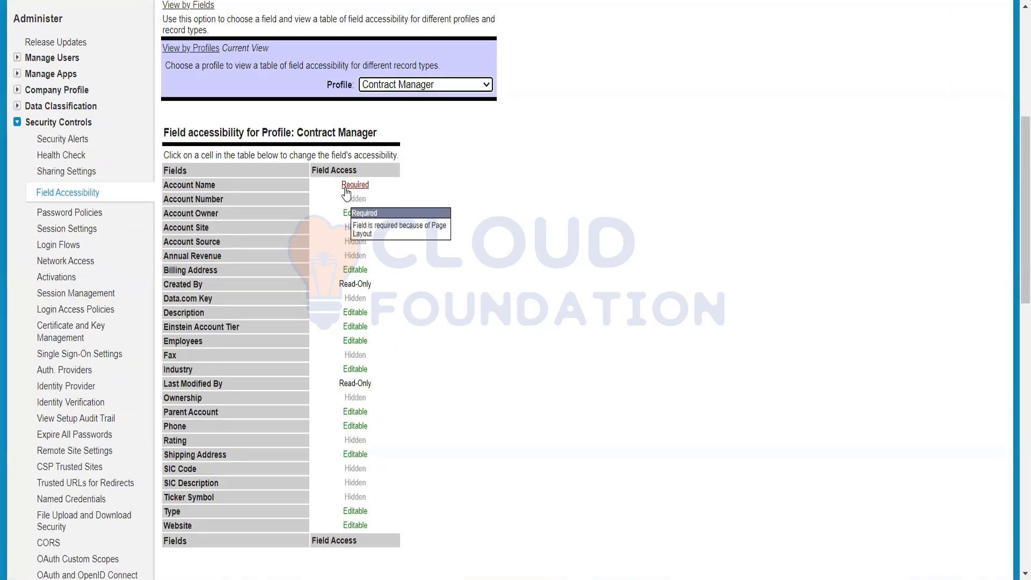
left_click(348, 189)
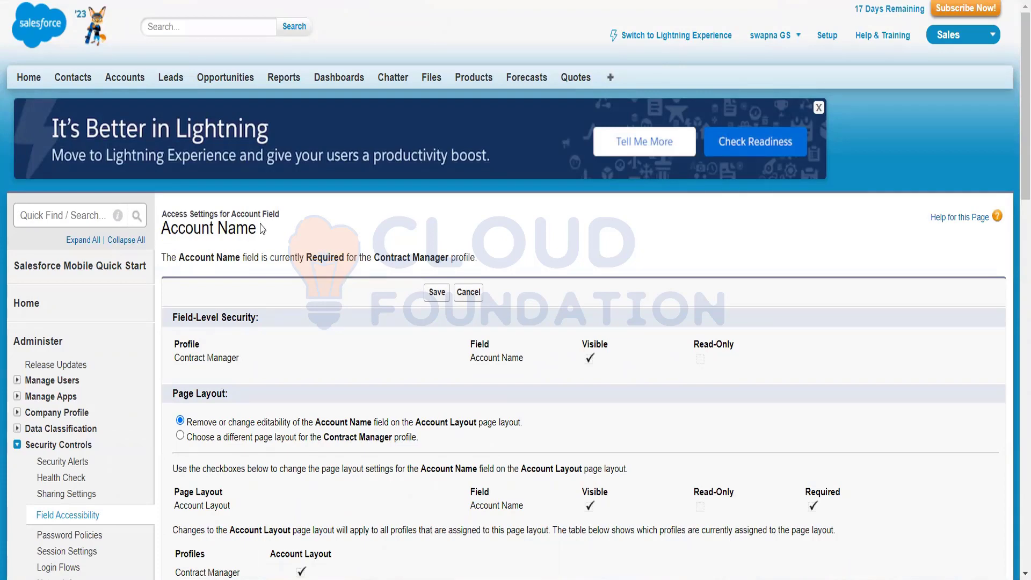
left_click_drag(264, 229, 193, 228)
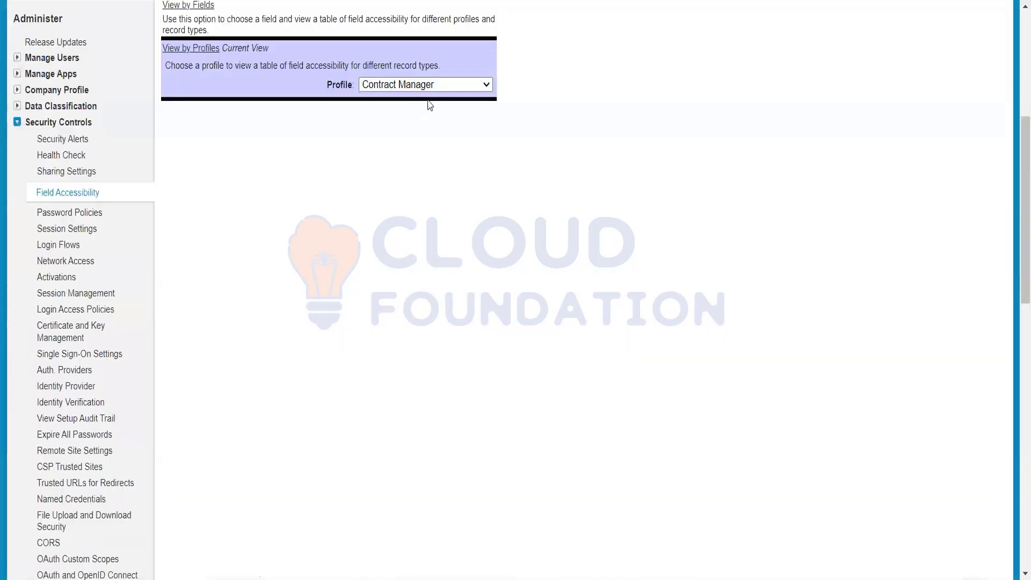
Step: Display the Contract Manager profile's field accessibility table again and open the access settings of the Website field
left_click(430, 86)
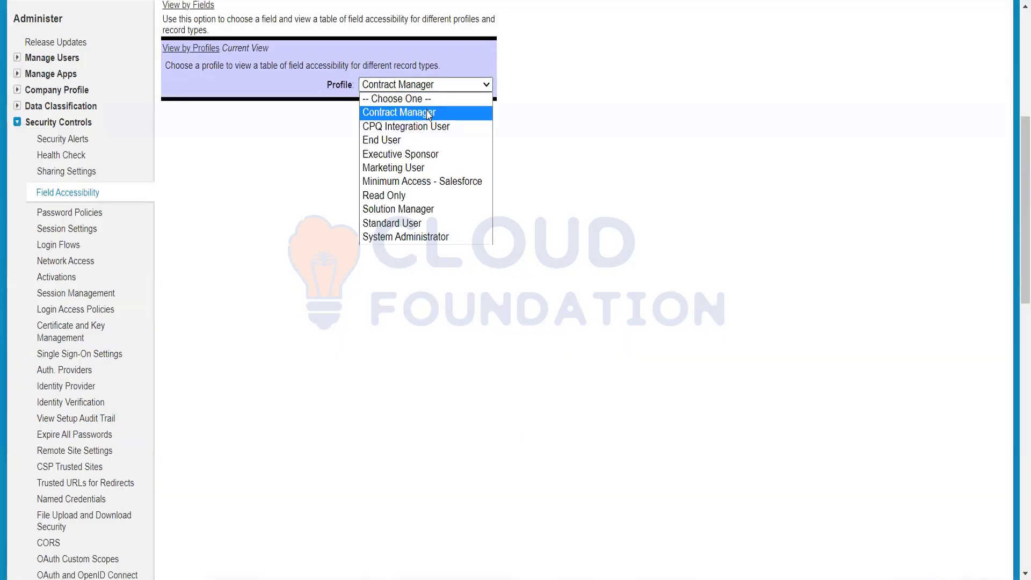
left_click(430, 114)
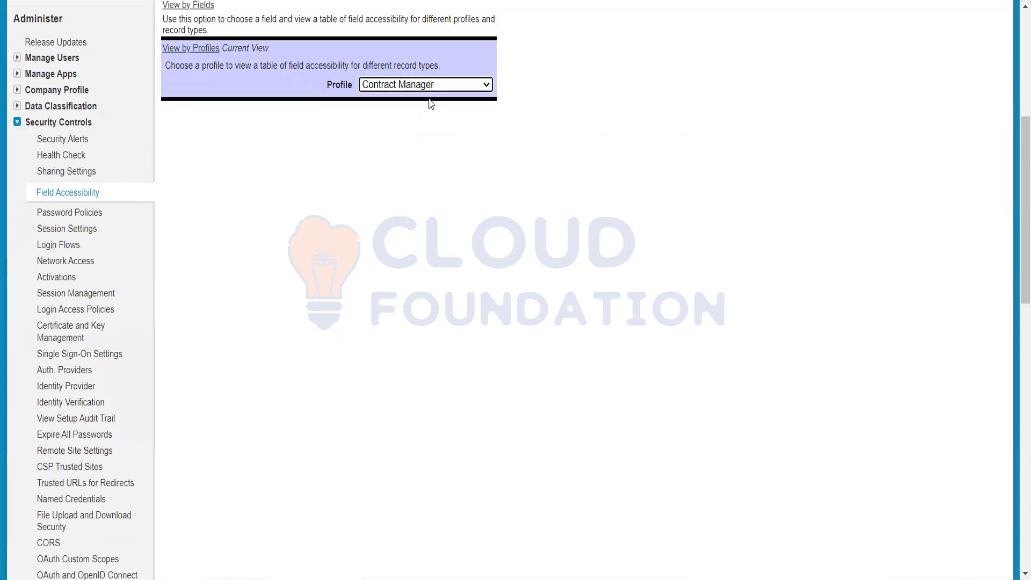
left_click(464, 89)
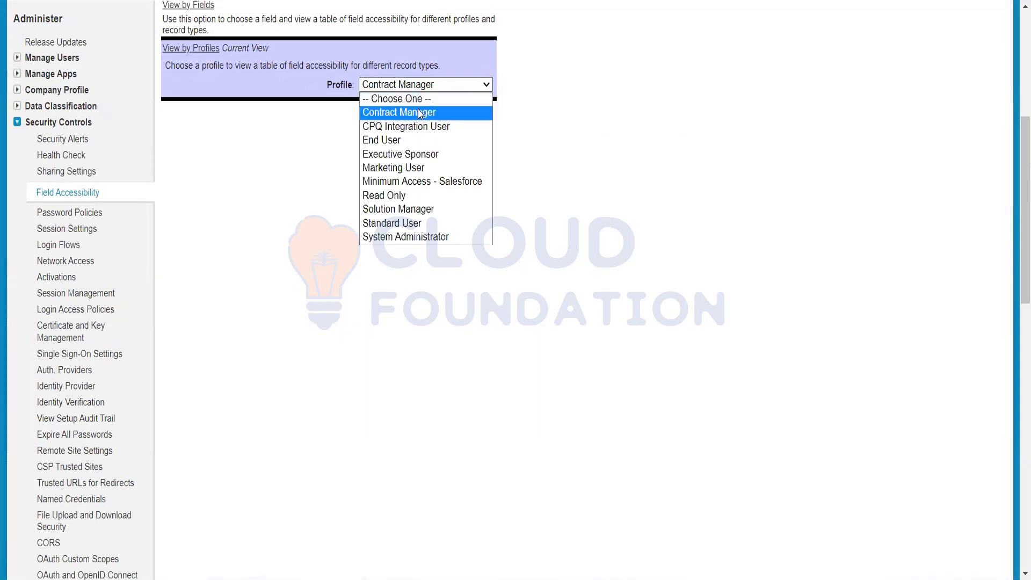
left_click(461, 85)
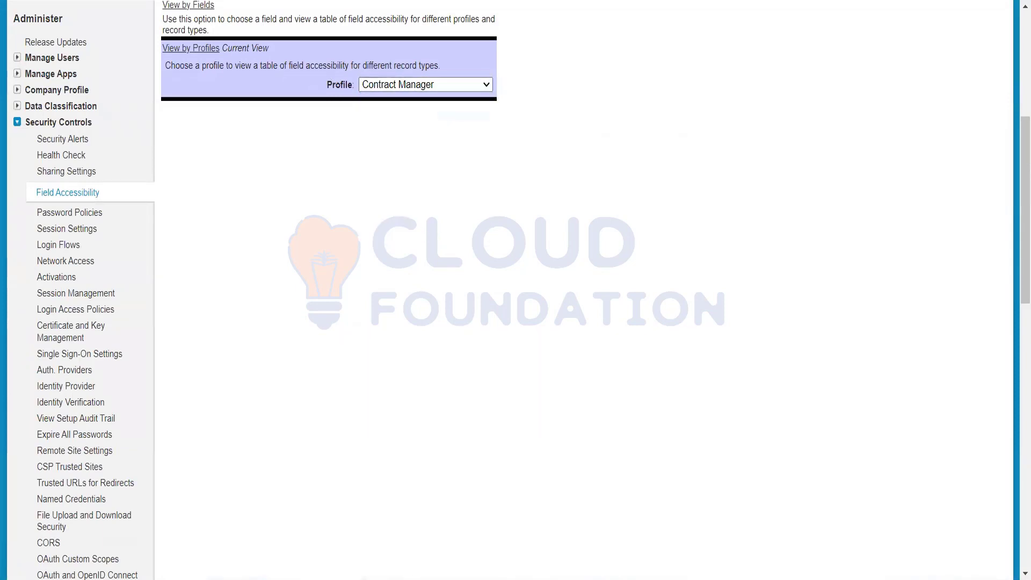
left_click(416, 89)
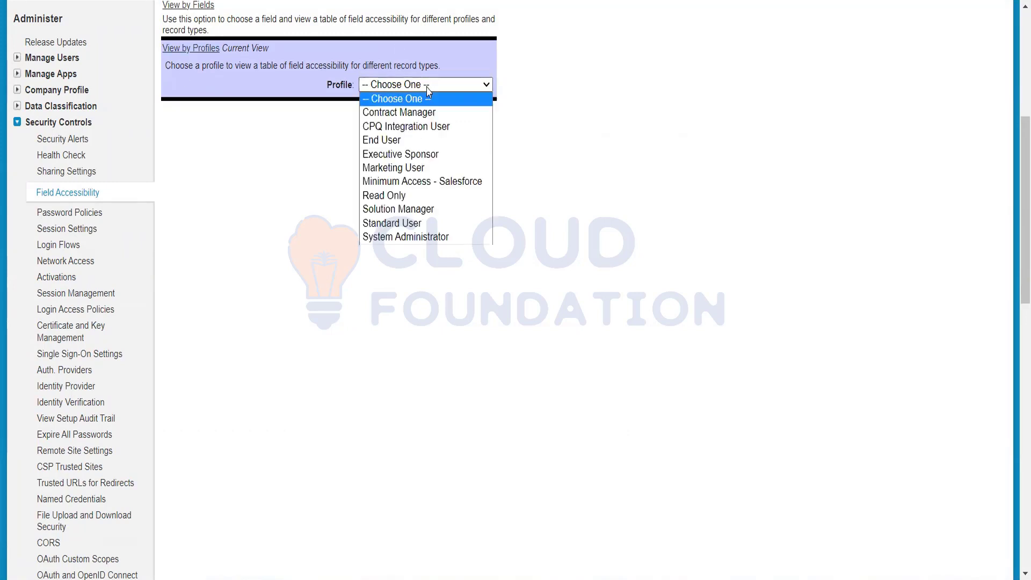
left_click(414, 114)
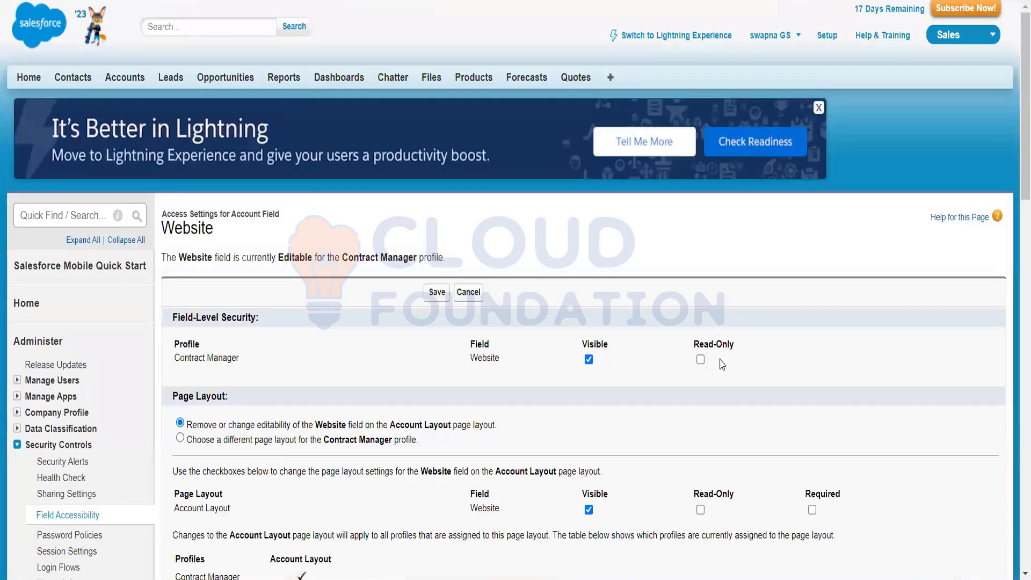
Step: Make the Website field required on the Account Layout page layout, keeping it visible, and save the access settings
scroll(514, 421, "down", 3)
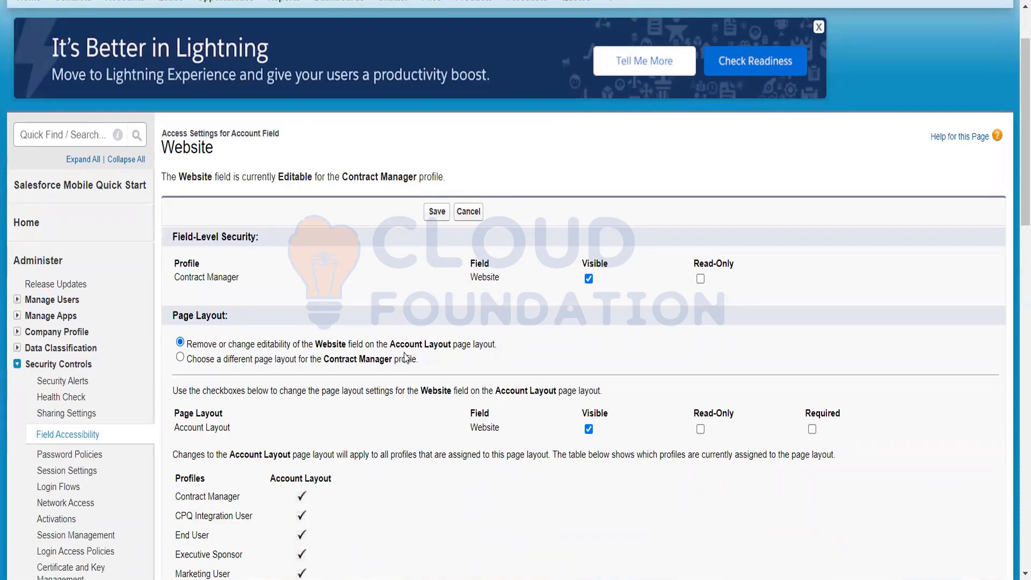
left_click(813, 429)
scroll(582, 380, "down", 2)
scroll(582, 384, "down", 1)
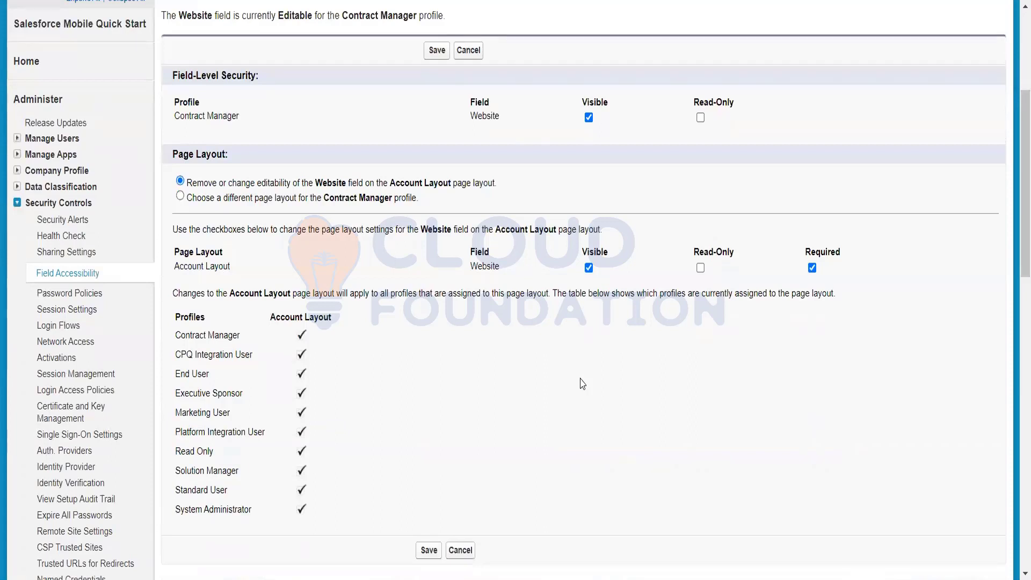
left_click_drag(175, 154, 222, 155)
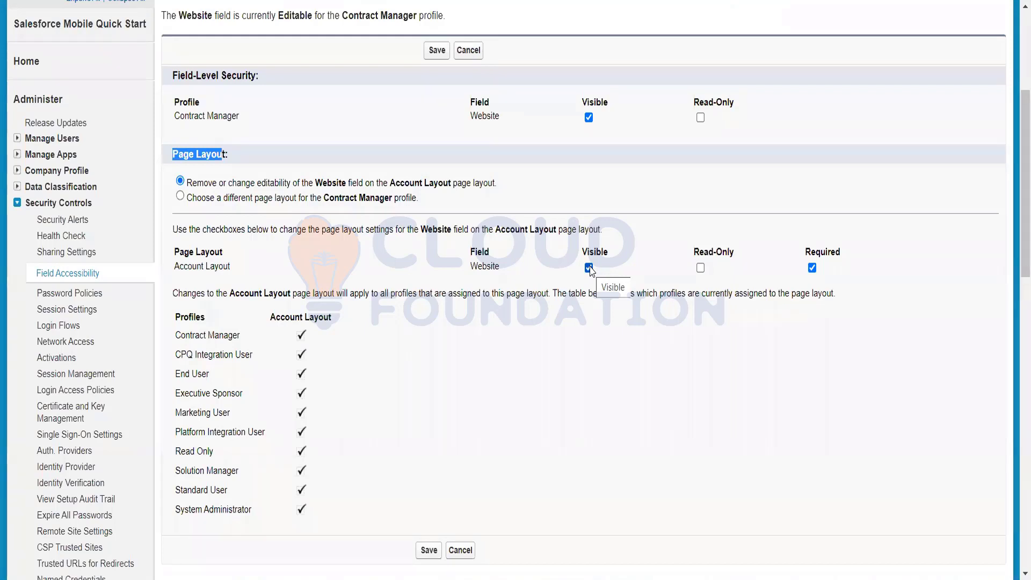
scroll(590, 270, "down", 2)
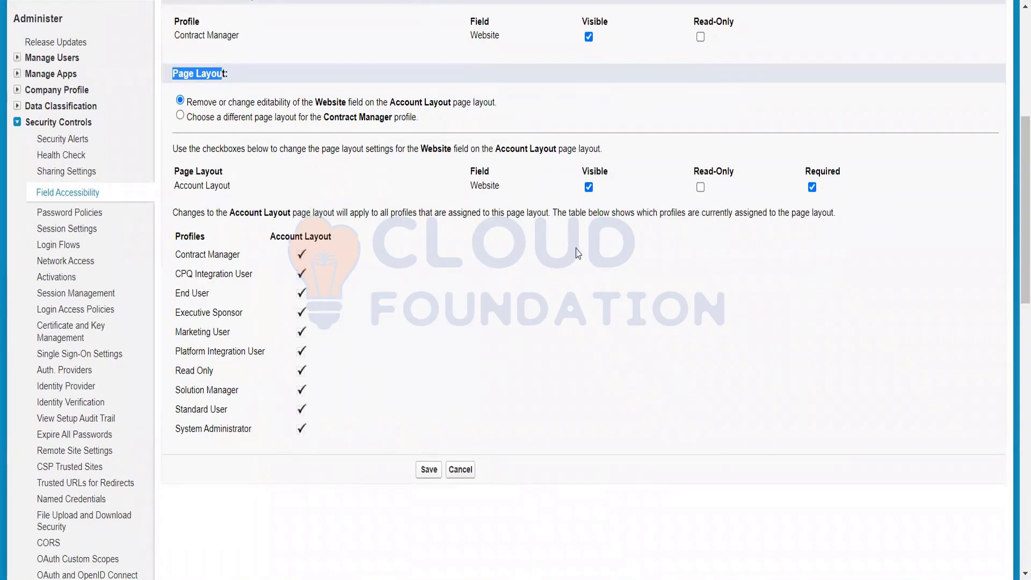
left_click(588, 187)
left_click(812, 187)
left_click(427, 470)
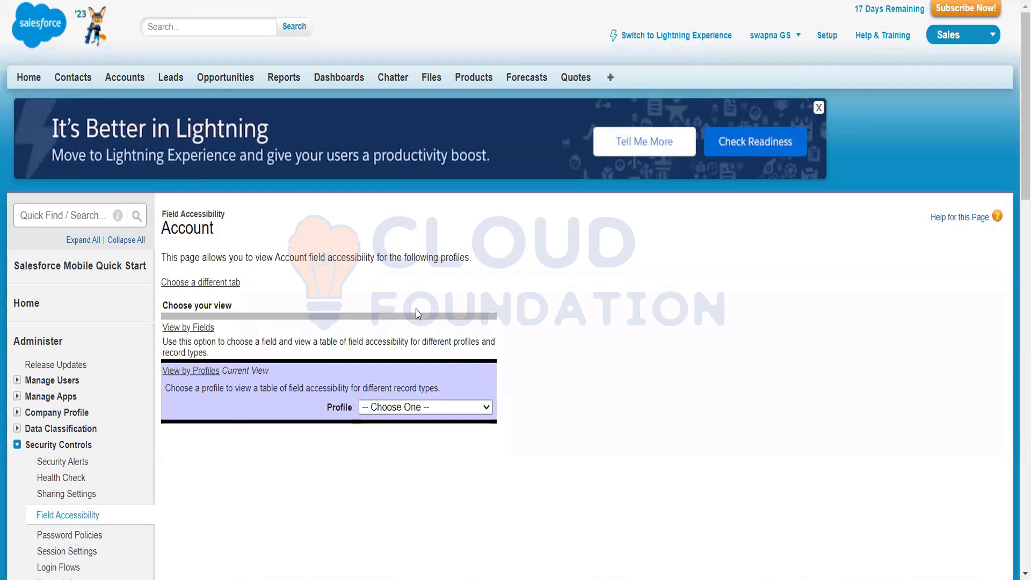
Step: Display field accessibility for the Contract Manager profile and check the Website field's access after the page layout change
left_click(421, 412)
left_click(421, 409)
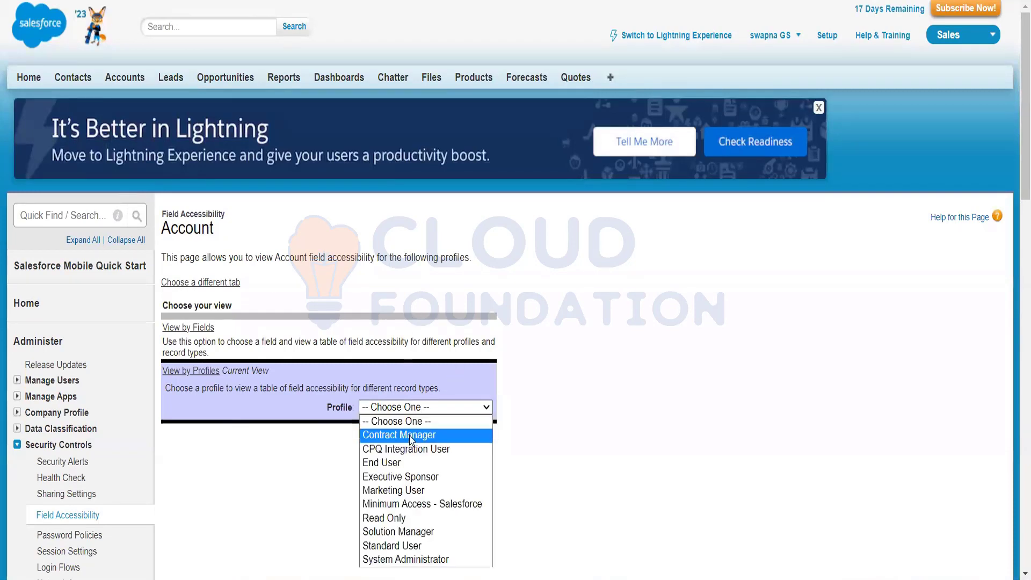
left_click(411, 439)
scroll(398, 417, "down", 9)
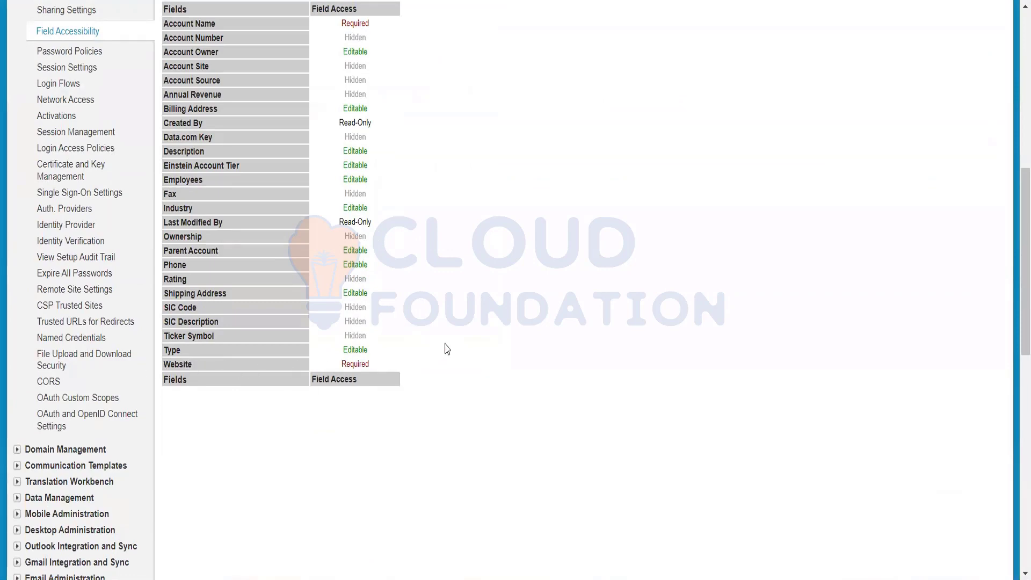
scroll(451, 344, "up", 3)
scroll(455, 342, "up", 4)
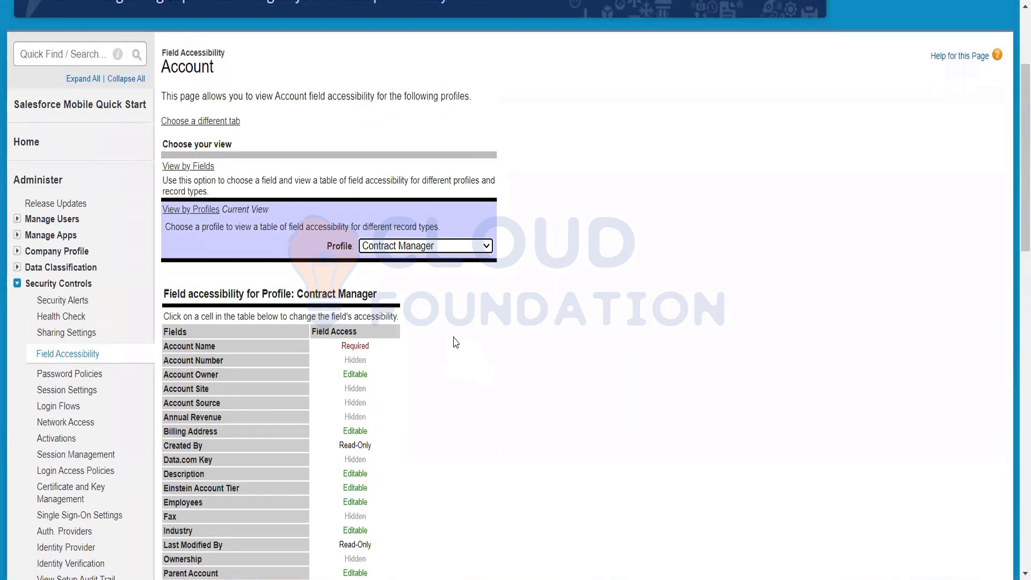
scroll(455, 342, "down", 7)
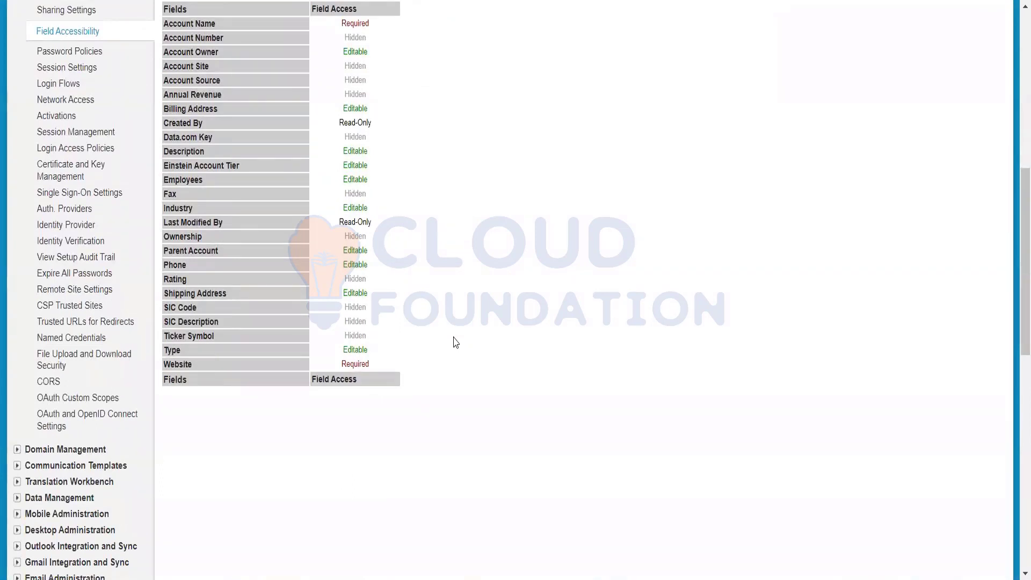
scroll(456, 342, "up", 2)
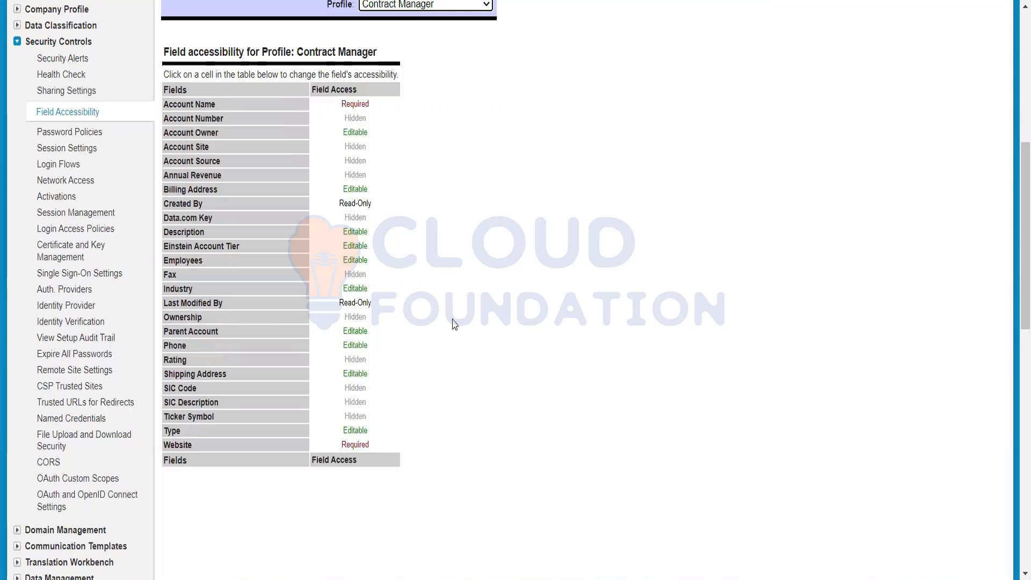
scroll(553, 364, "up", 5)
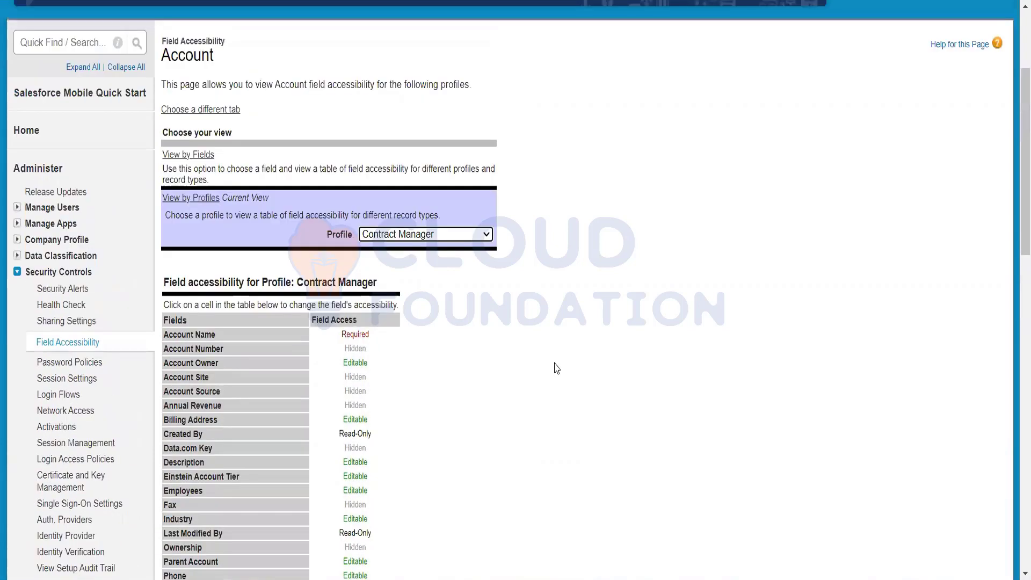
Step: Open the Password Policies settings and review the available expiration periods for user passwords
scroll(557, 369, "down", 2)
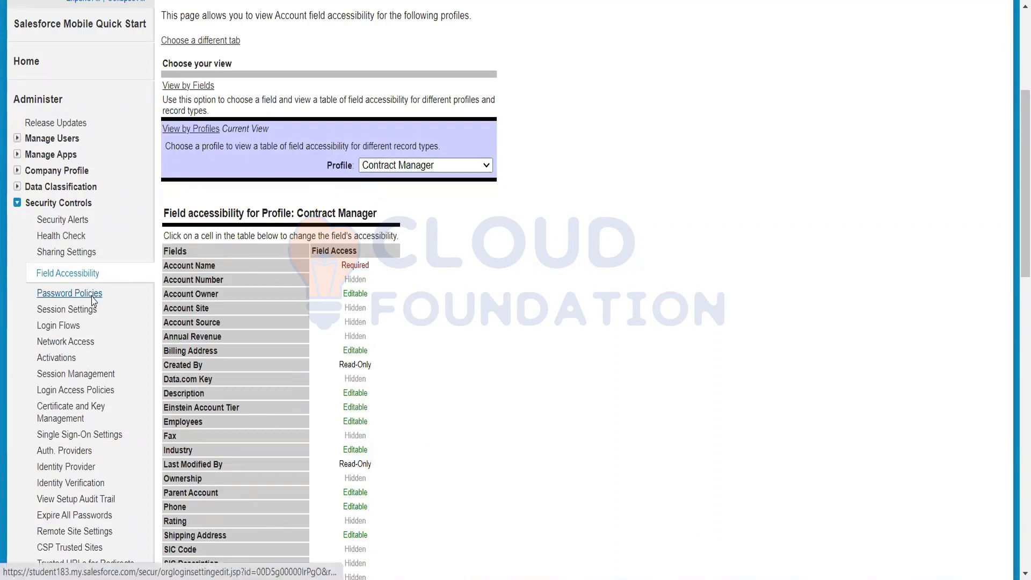
scroll(593, 351, "down", 3)
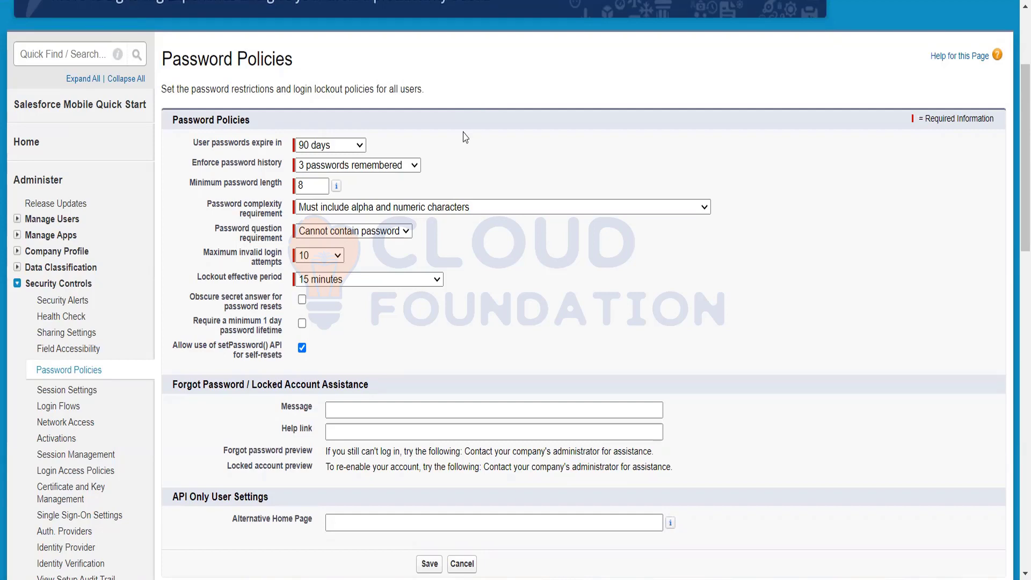
left_click(340, 153)
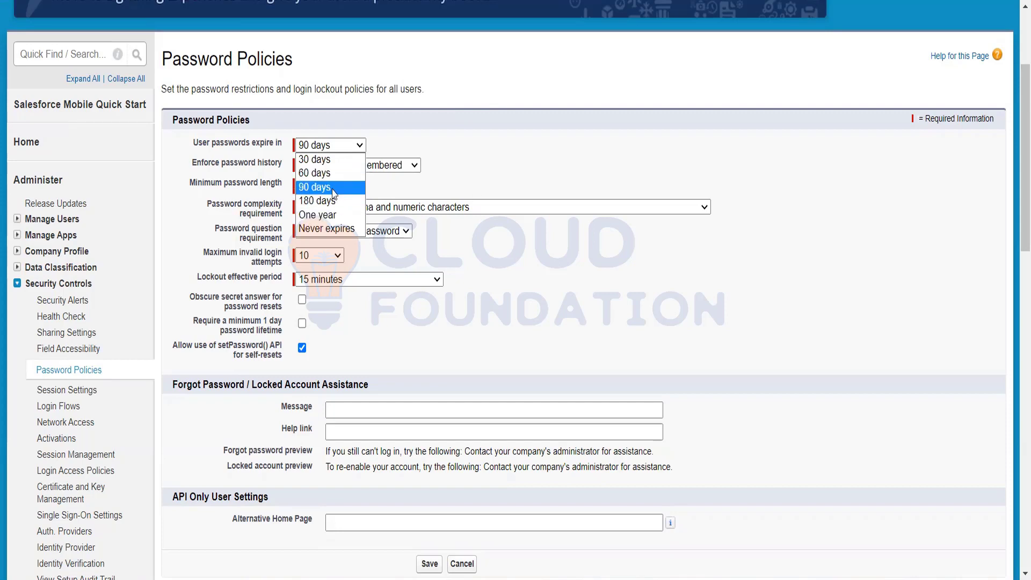
left_click(448, 156)
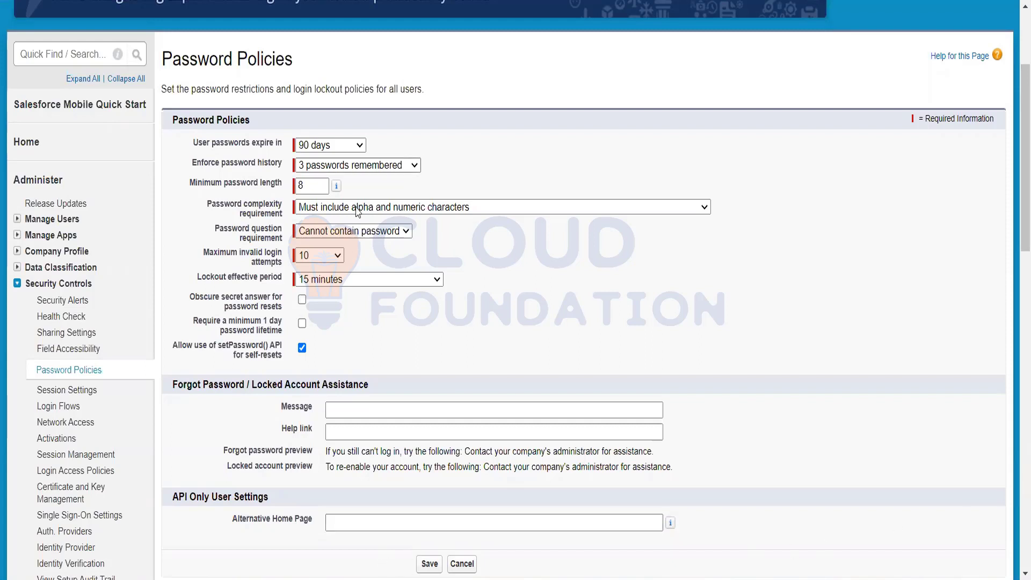
Step: Review the minimum password length setting and the available password complexity requirements without changing them
mouse_move(337, 186)
left_click(387, 207)
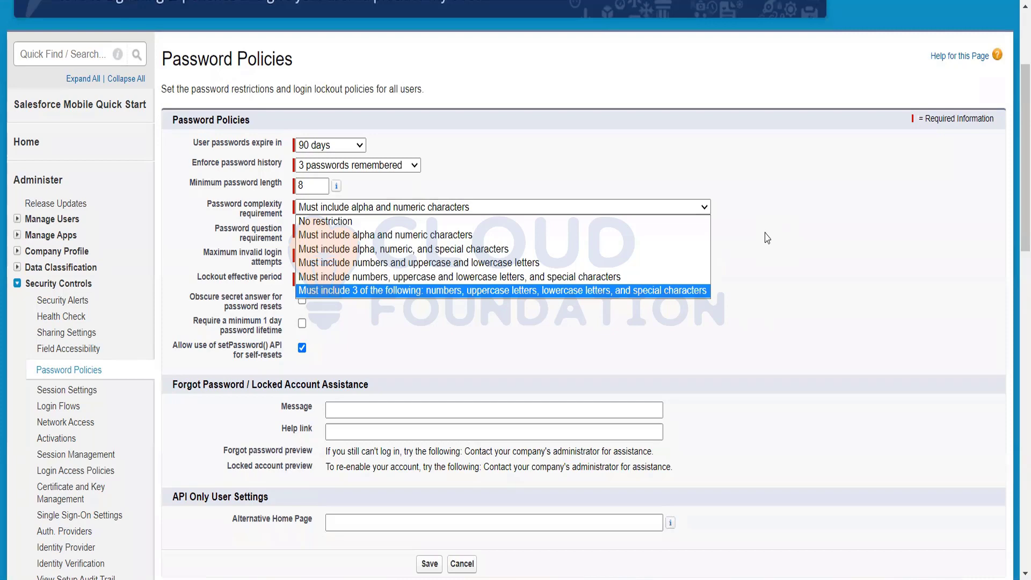
left_click(767, 238)
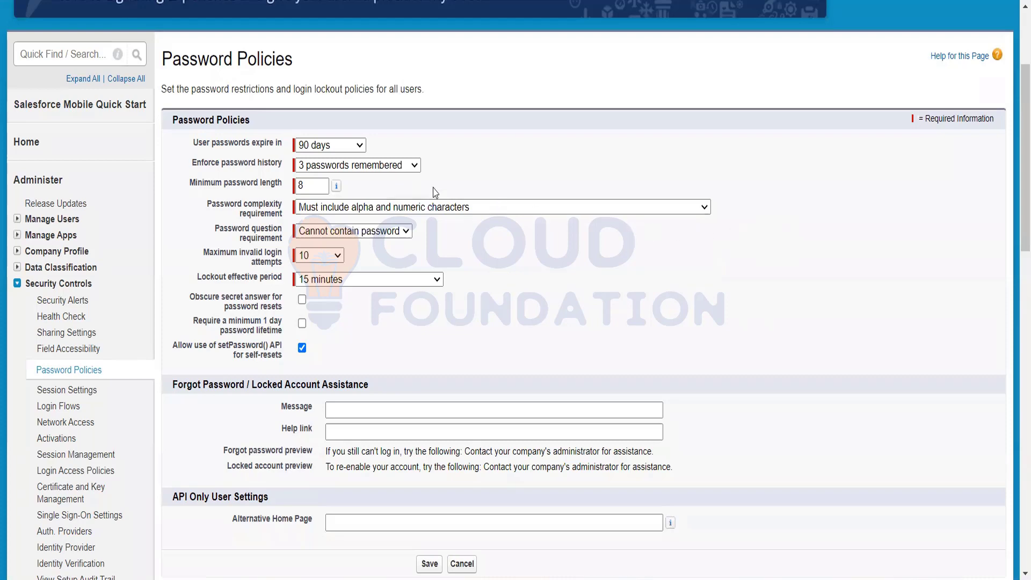
Step: Look through the full range of password history options and leave the setting as it is
left_click(340, 167)
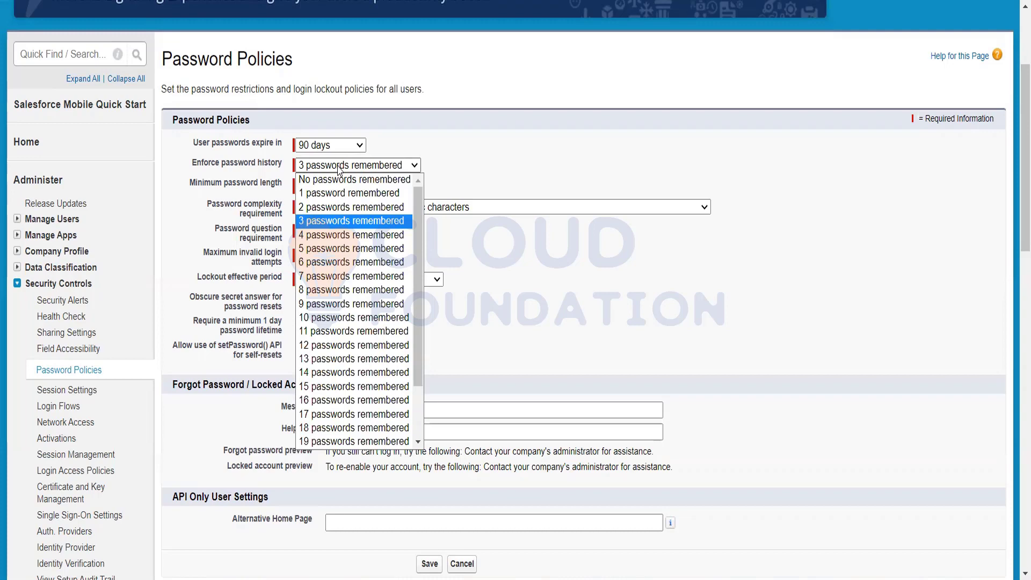
scroll(344, 285, "down", 2)
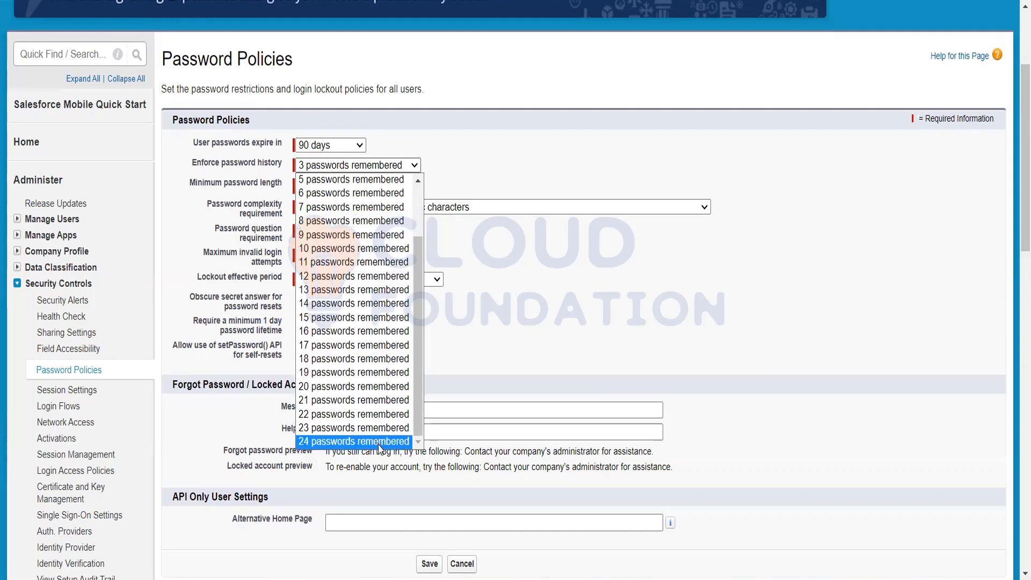
scroll(374, 277, "up", 2)
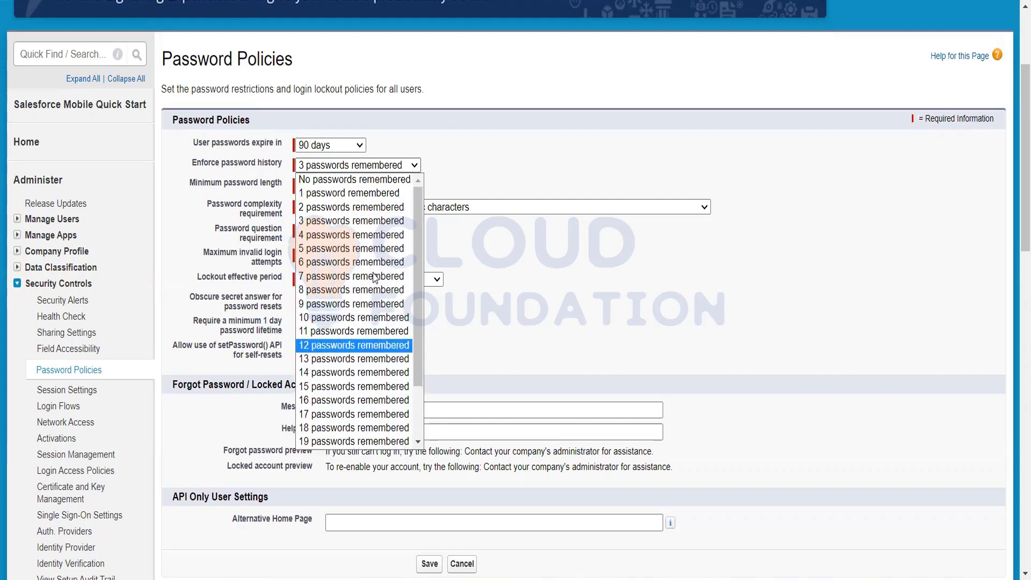
left_click(505, 165)
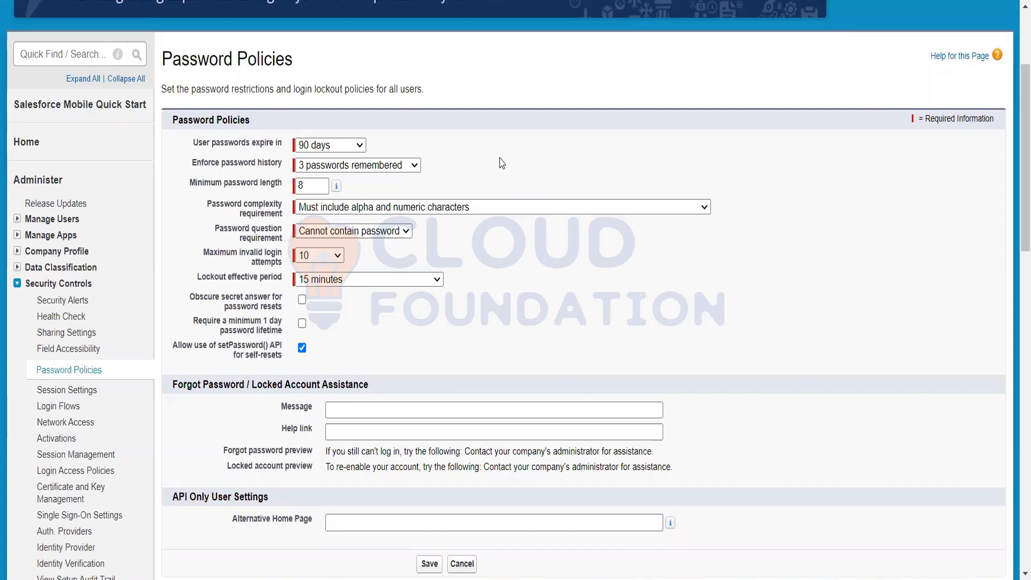
Step: Show the available limits for maximum invalid login attempts
left_click(322, 257)
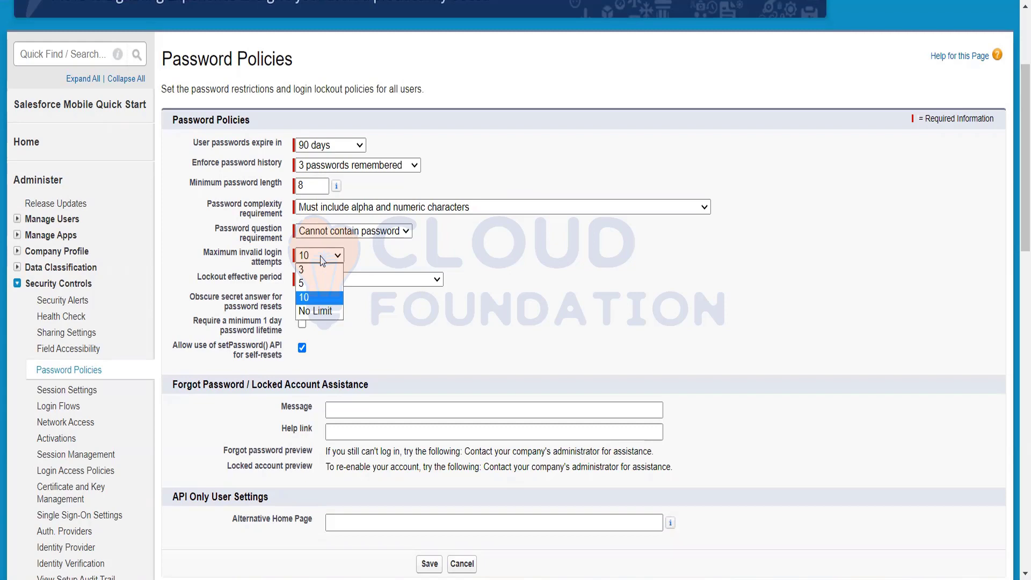